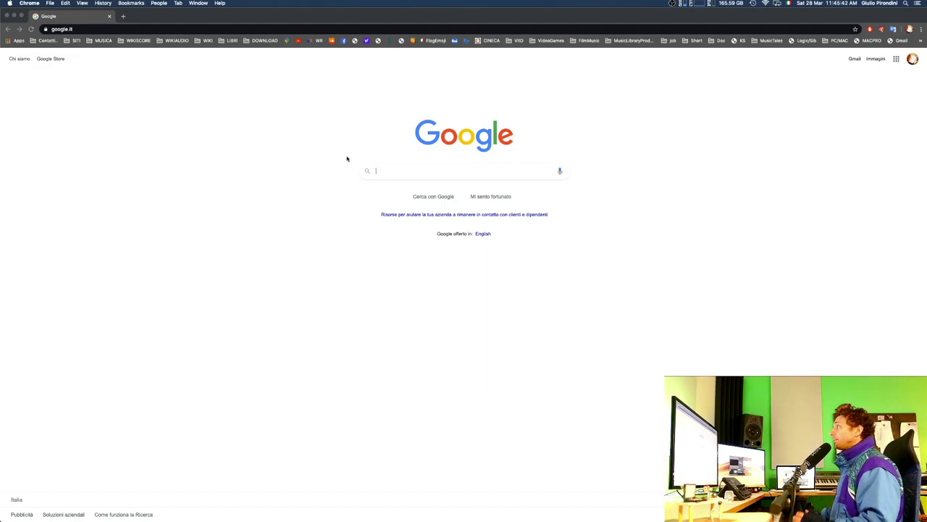
# Search Google for "sequencer online" and open the Online Sequencer website.
pyautogui.click(351, 157)
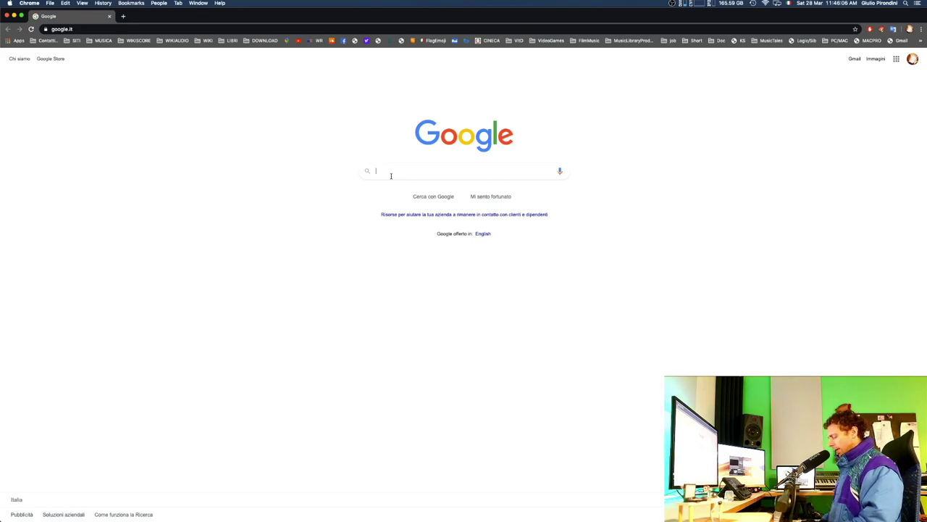
pyautogui.write('equ')
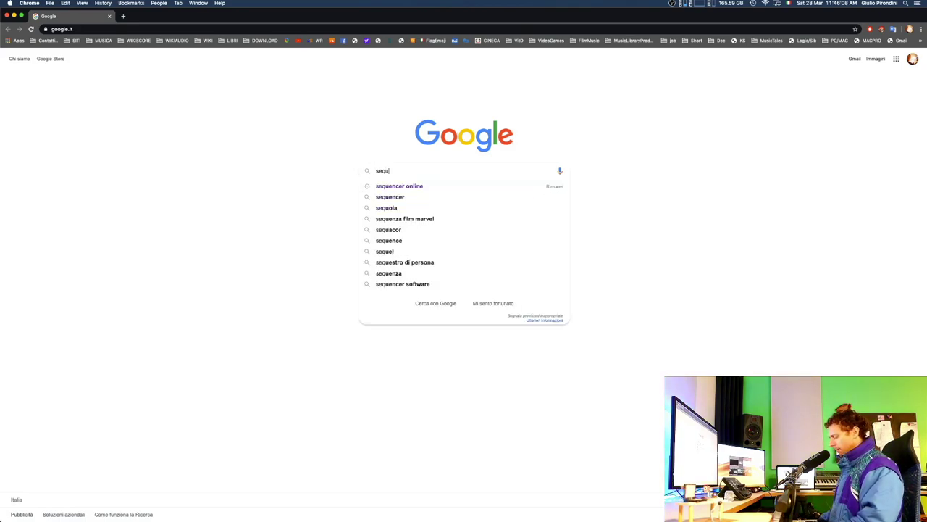
pyautogui.write('encer online')
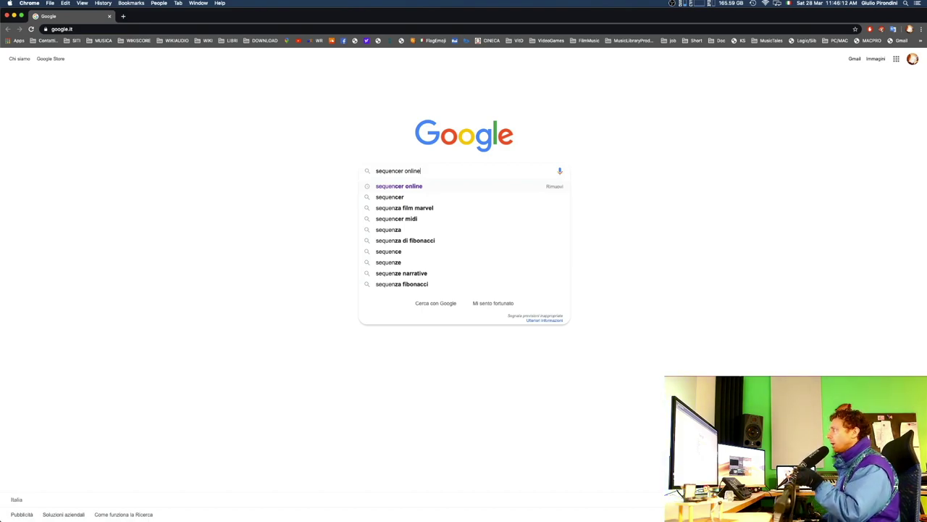
pyautogui.press('Return')
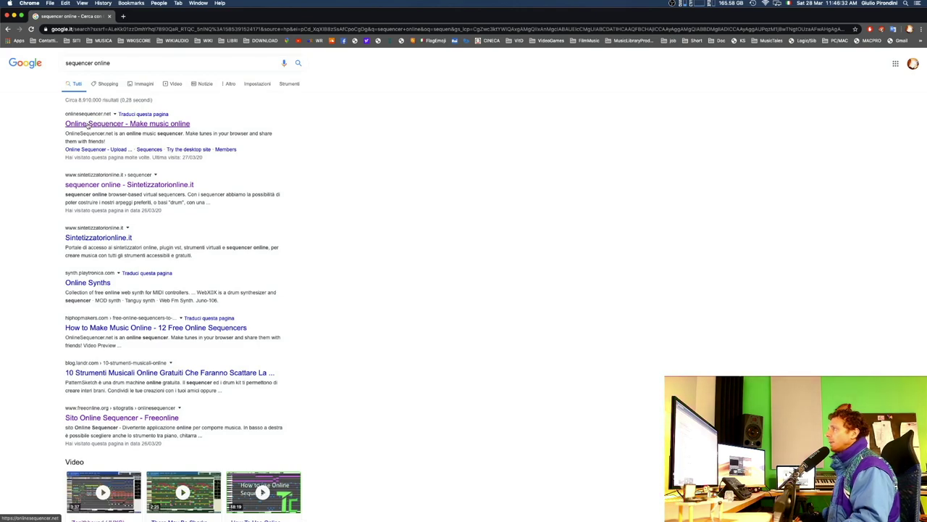
pyautogui.click(88, 124)
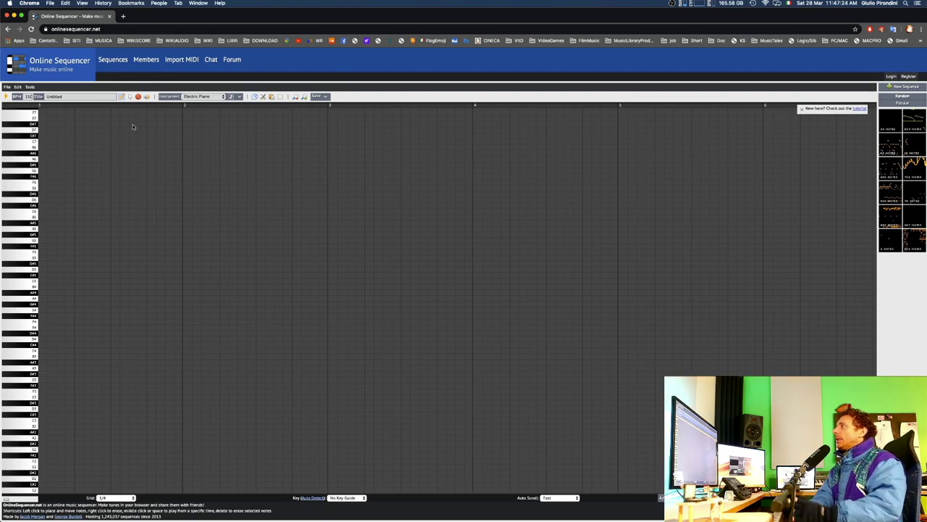
pyautogui.click(8, 87)
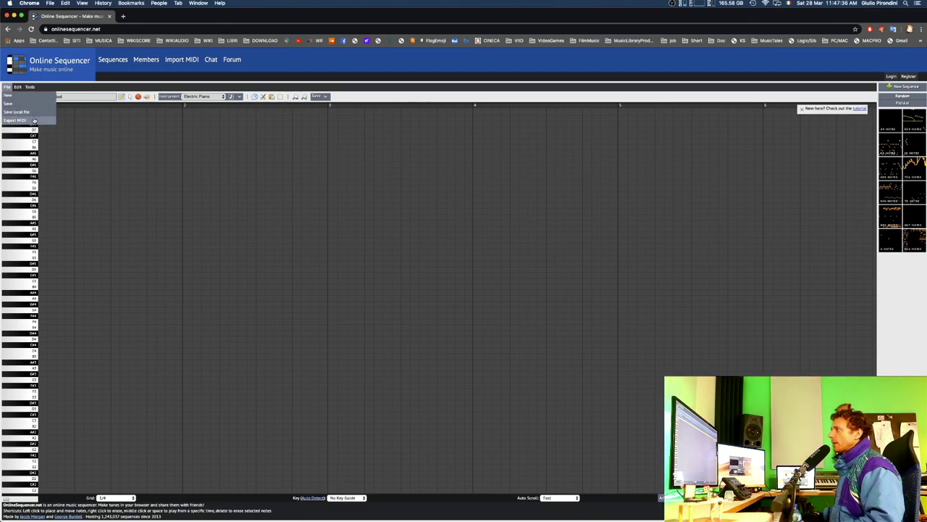
pyautogui.moveTo(19, 88)
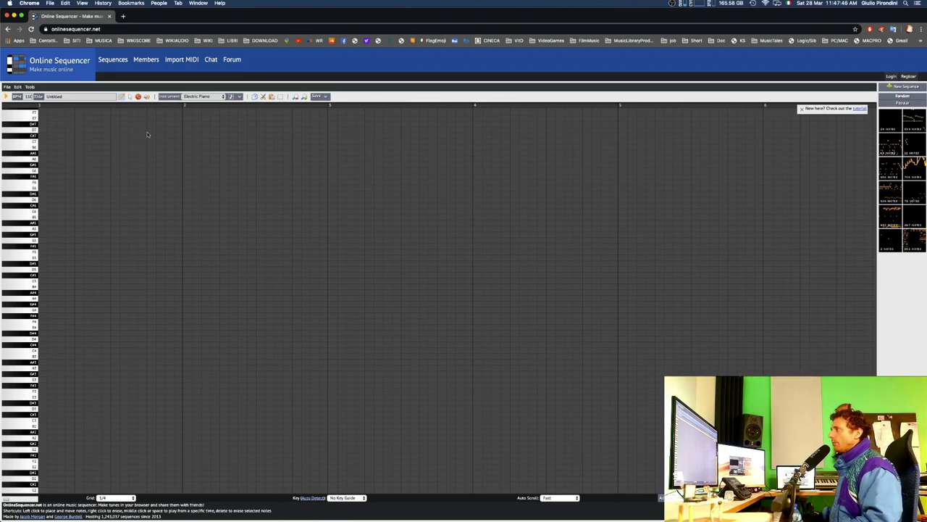
# Place scattered Electric Piano notes between G5 and D#7 across the first measure and the start of the second.
pyautogui.click(132, 159)
pyautogui.click(178, 188)
pyautogui.click(214, 187)
pyautogui.click(188, 234)
pyautogui.click(70, 217)
pyautogui.moveTo(73, 218); pyautogui.dragTo(88, 212)
pyautogui.moveTo(143, 211); pyautogui.dragTo(142, 217)
pyautogui.click(142, 228)
pyautogui.click(233, 239)
pyautogui.moveTo(243, 213); pyautogui.dragTo(243, 206)
pyautogui.click(214, 170)
pyautogui.click(169, 159)
pyautogui.click(142, 176)
pyautogui.click(114, 194)
pyautogui.click(106, 170)
pyautogui.click(106, 153)
pyautogui.click(96, 135)
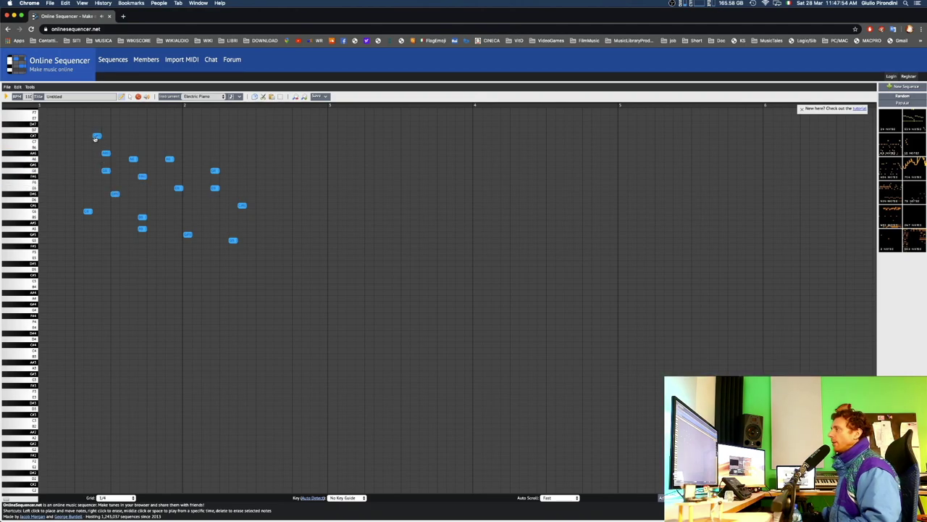
pyautogui.click(114, 130)
pyautogui.click(142, 136)
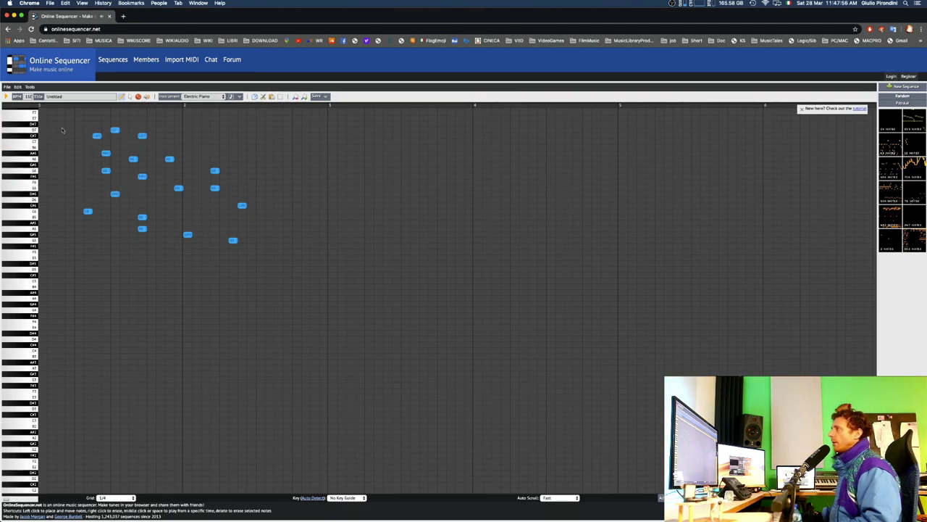
pyautogui.click(7, 87)
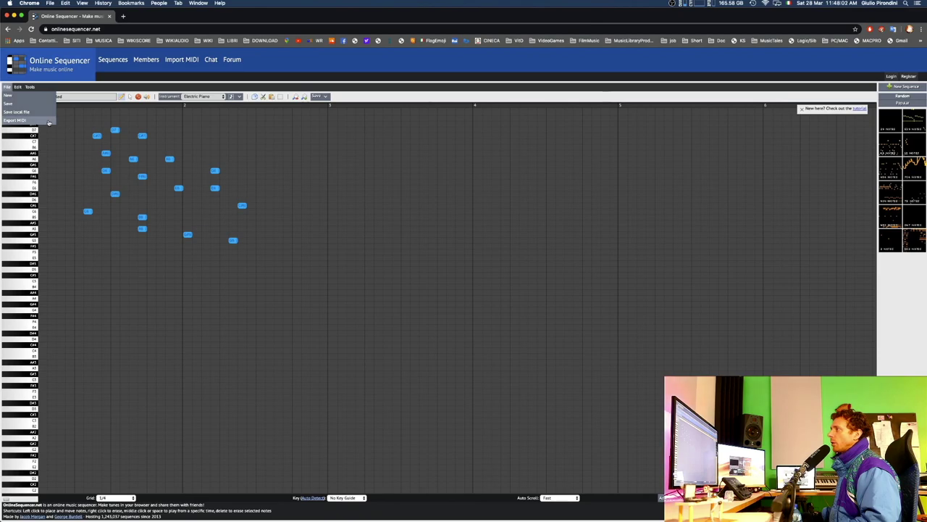
pyautogui.click(97, 125)
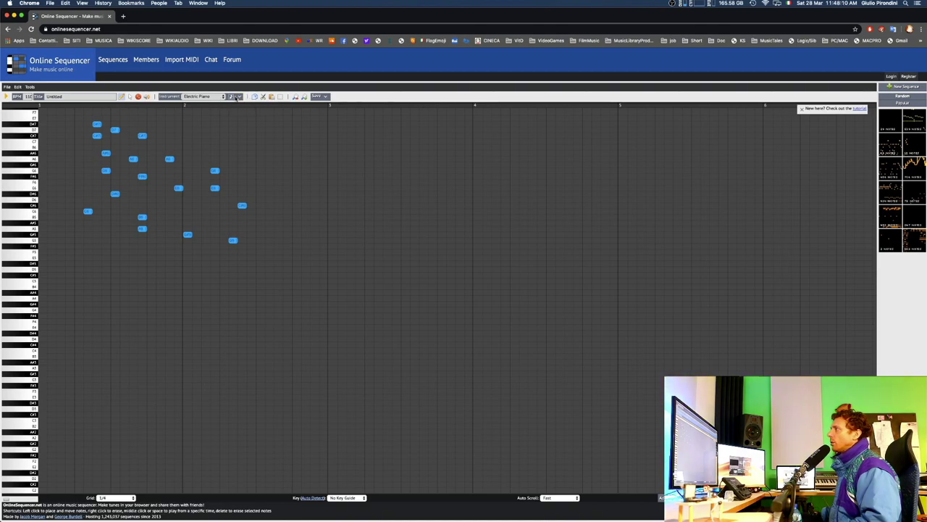
# Select all Electric Piano notes in the grid and delete them.
pyautogui.click(232, 97)
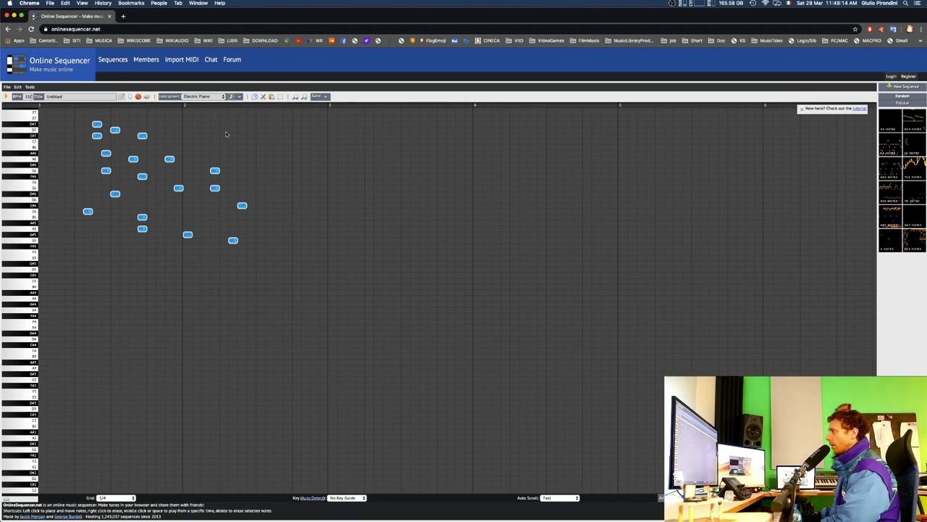
pyautogui.press('Delete')
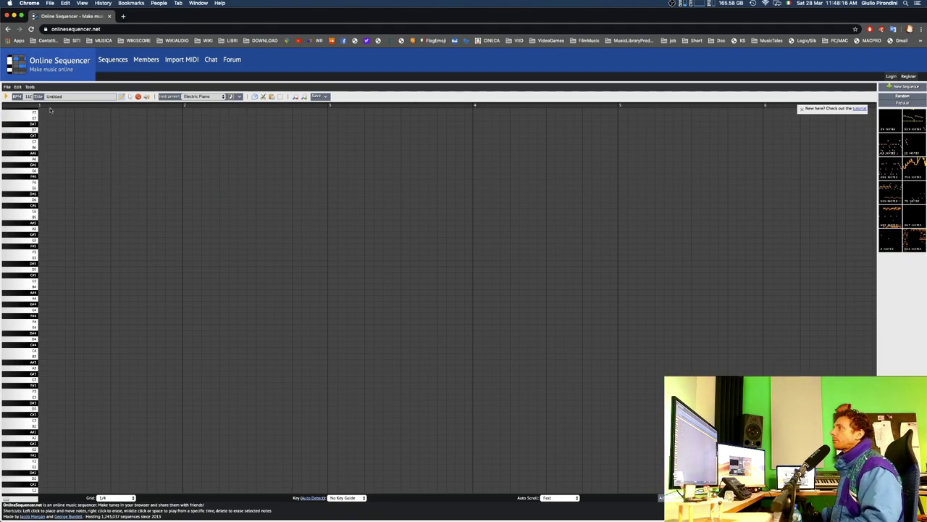
pyautogui.click(17, 87)
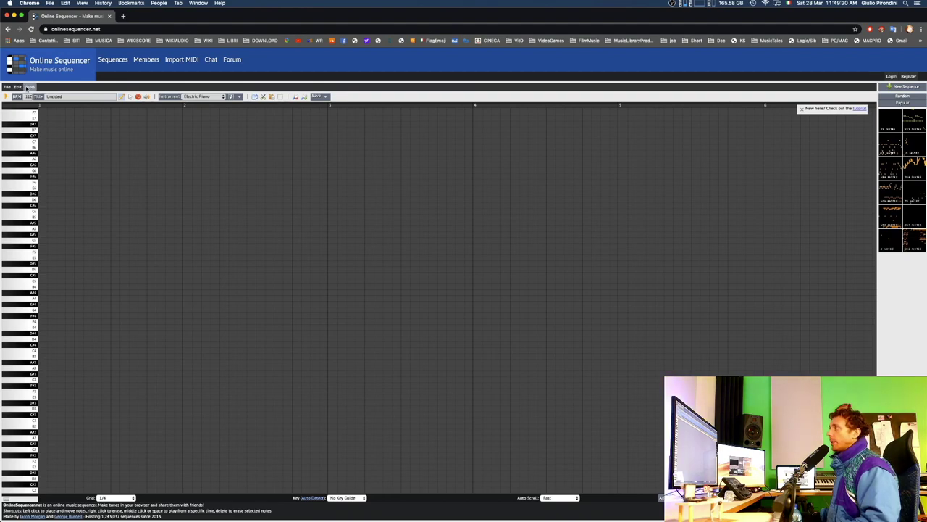
pyautogui.moveTo(30, 88)
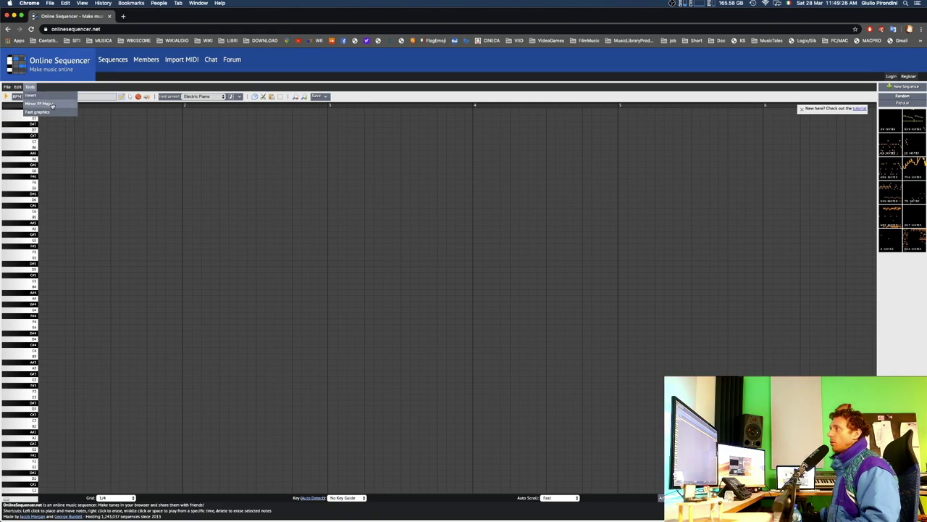
pyautogui.click(30, 87)
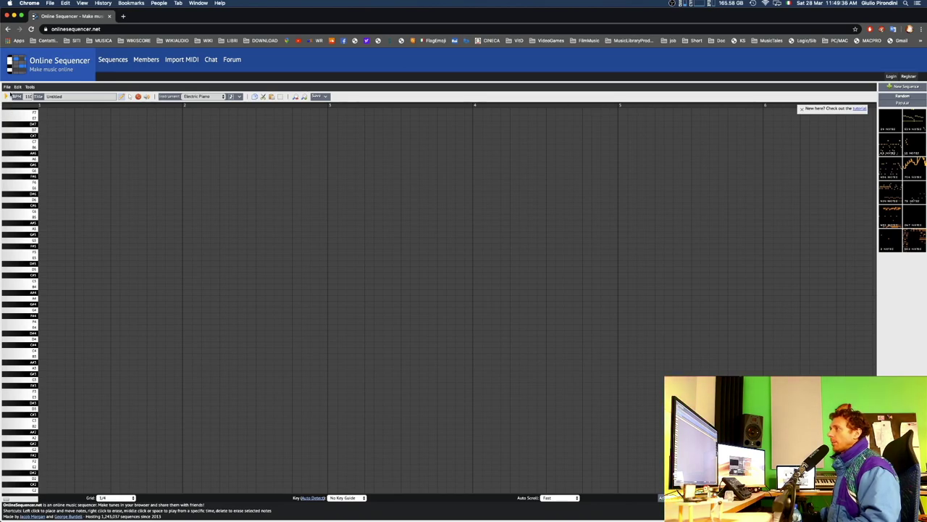
# Place scattered Electric Piano notes between A5 and D#7, from the first measure into the start of the second.
pyautogui.click(132, 153)
pyautogui.click(160, 182)
pyautogui.click(115, 182)
pyautogui.click(132, 228)
pyautogui.click(152, 222)
pyautogui.moveTo(158, 228); pyautogui.dragTo(169, 206)
pyautogui.click(206, 170)
pyautogui.click(179, 164)
pyautogui.click(169, 153)
pyautogui.click(160, 141)
pyautogui.click(106, 123)
pyautogui.click(106, 147)
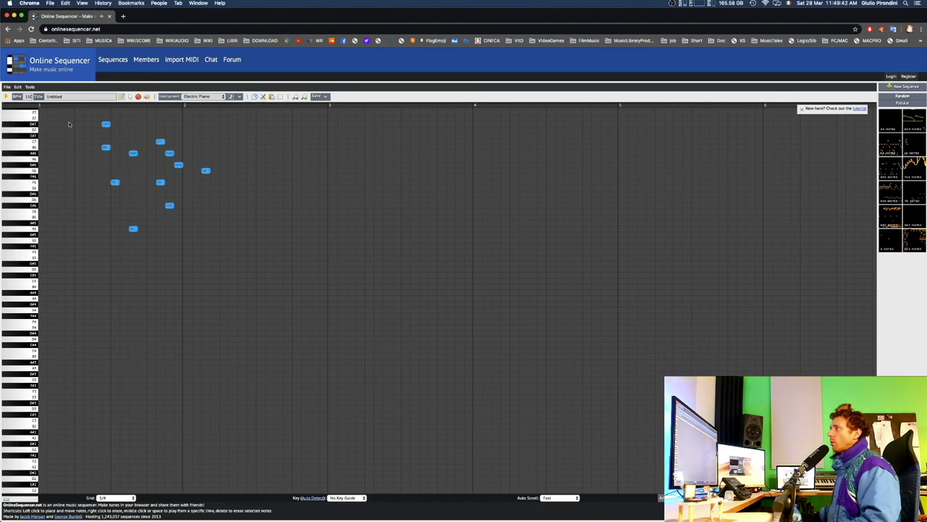
# Play the sequence to hear the placed notes and stop the playback.
pyautogui.click(6, 96)
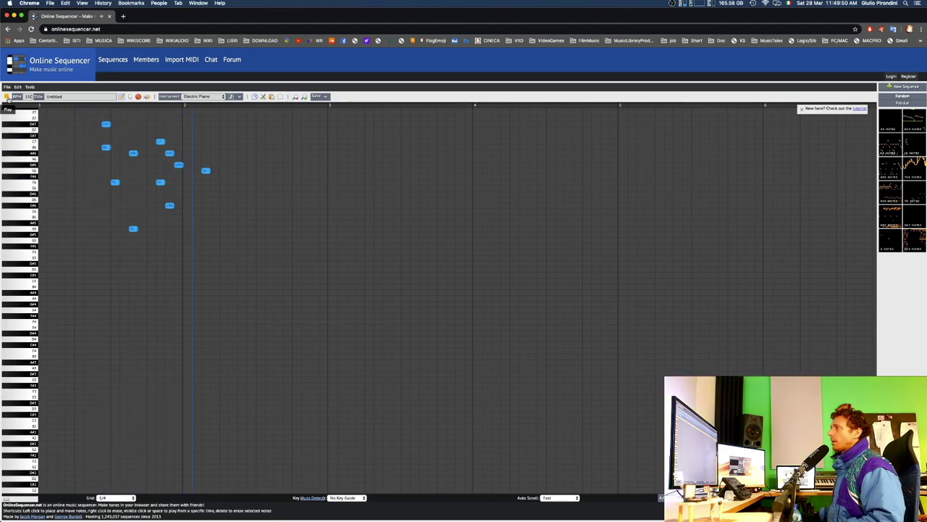
pyautogui.click(7, 97)
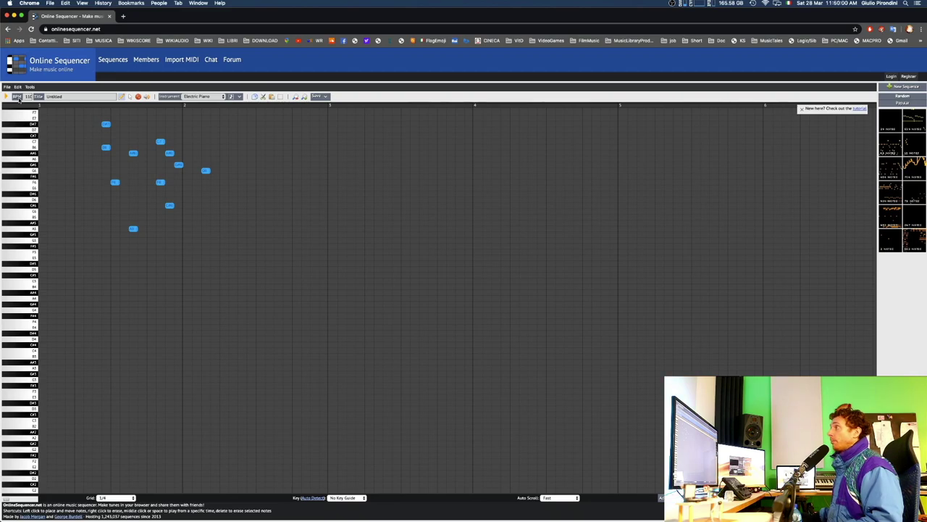
# Switch the instrument to Grand Piano and set the tempo to 120 BPM.
pyautogui.doubleClick(28, 96)
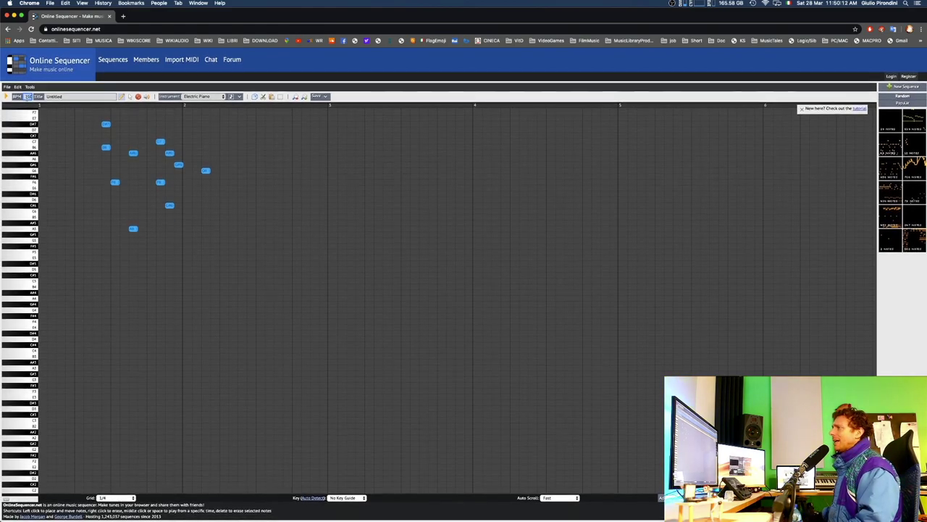
pyautogui.click(30, 97)
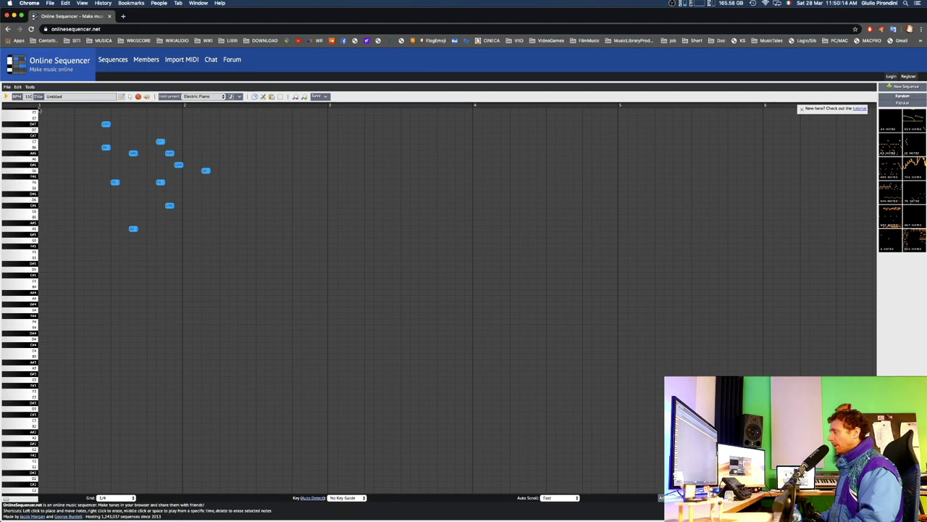
pyautogui.press('Down')
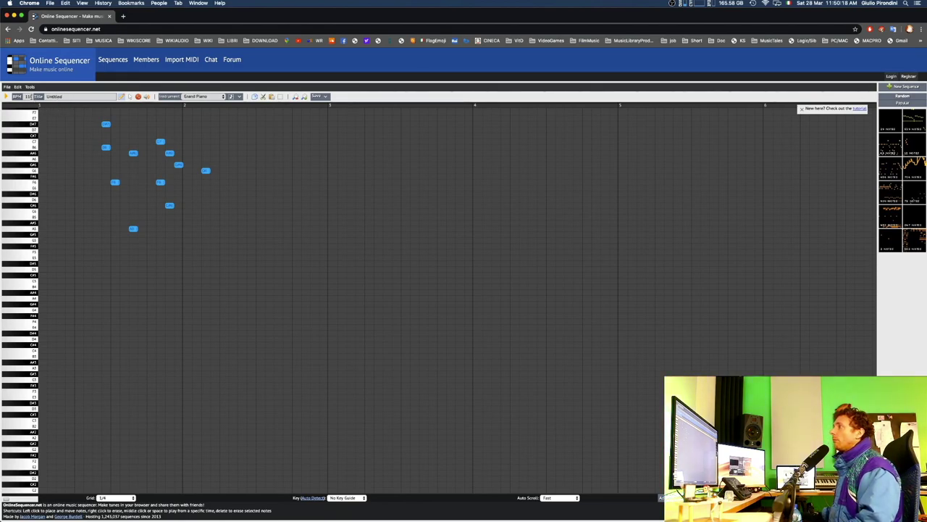
pyautogui.doubleClick(31, 96)
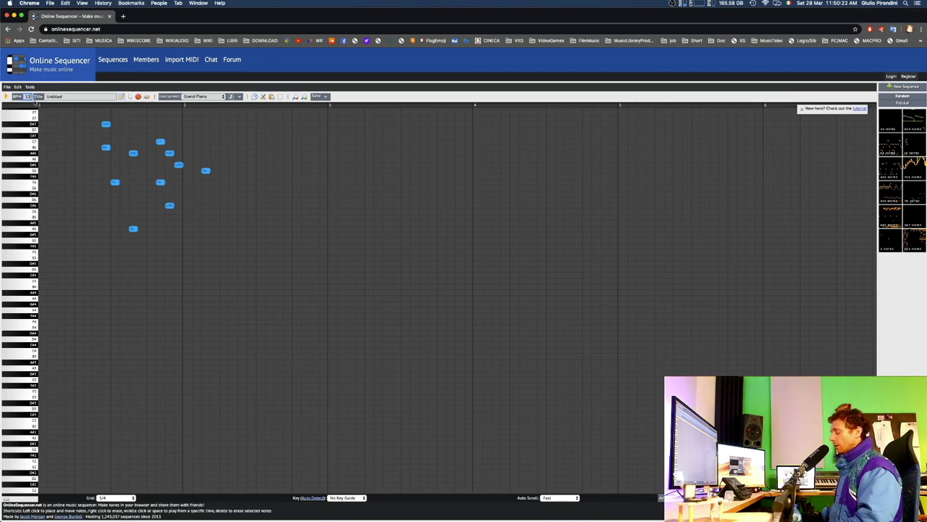
pyautogui.write('120')
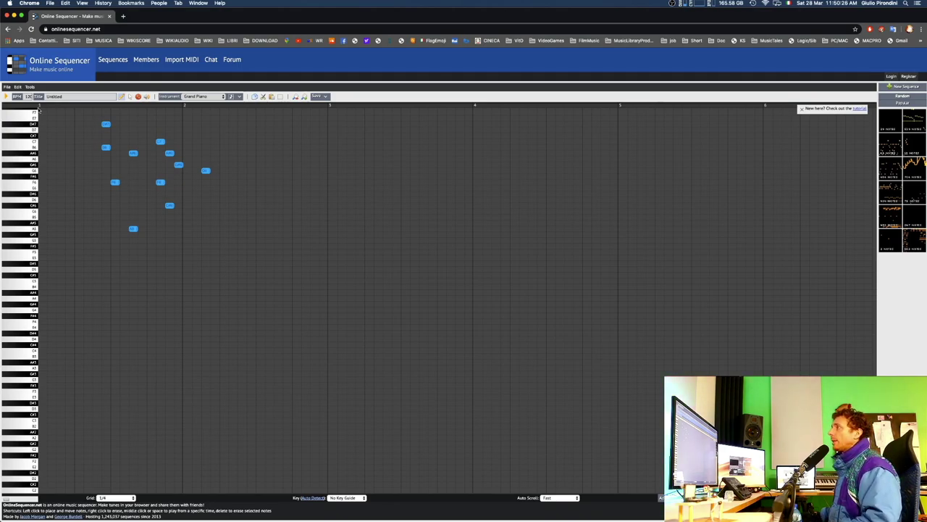
# Replace the default sequence title with the person's full name and place a Grand Piano note at E7 in the first measure.
pyautogui.click(52, 96)
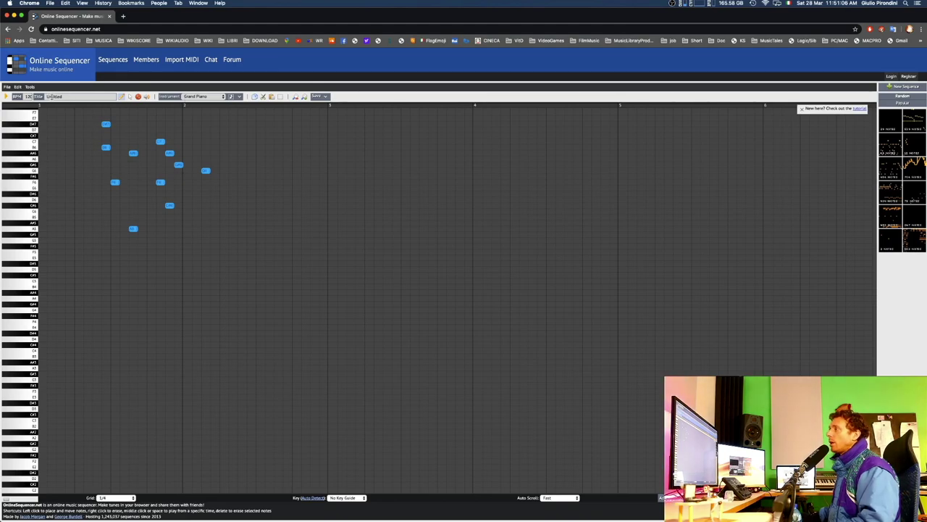
pyautogui.doubleClick(53, 96)
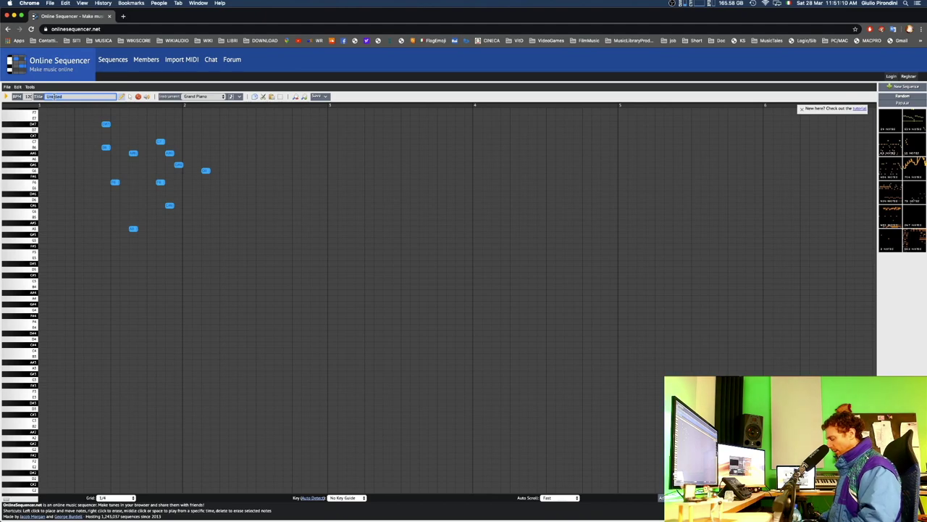
pyautogui.write('pico')
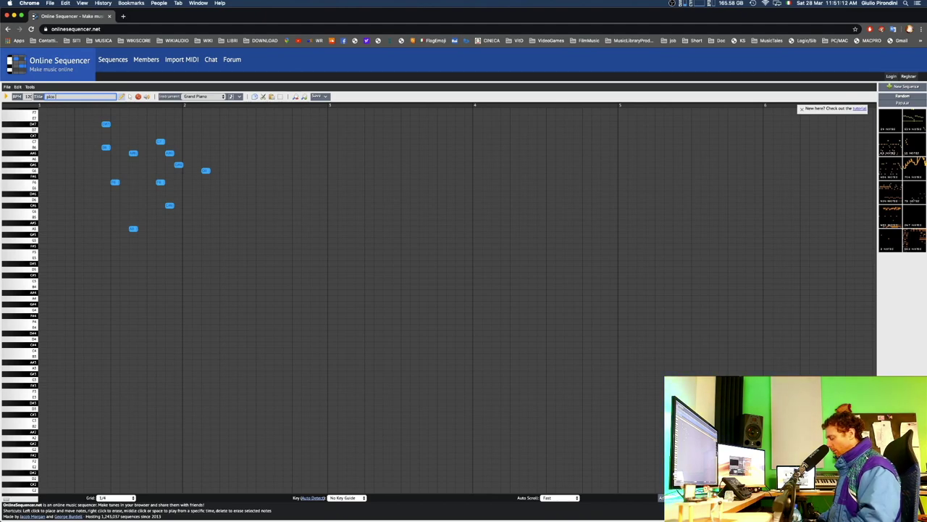
pyautogui.write(' pallino')
pyautogui.press('Return')
pyautogui.click(60, 118)
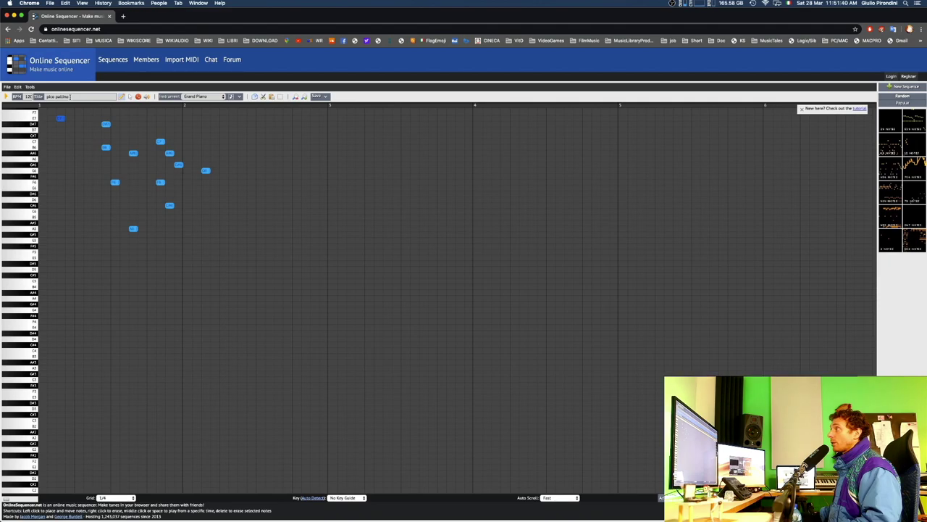
# Retitle the sequence with the prefix 1M followed by the person's full name.
pyautogui.click(70, 96)
pyautogui.moveTo(70, 97); pyautogui.dragTo(45, 97)
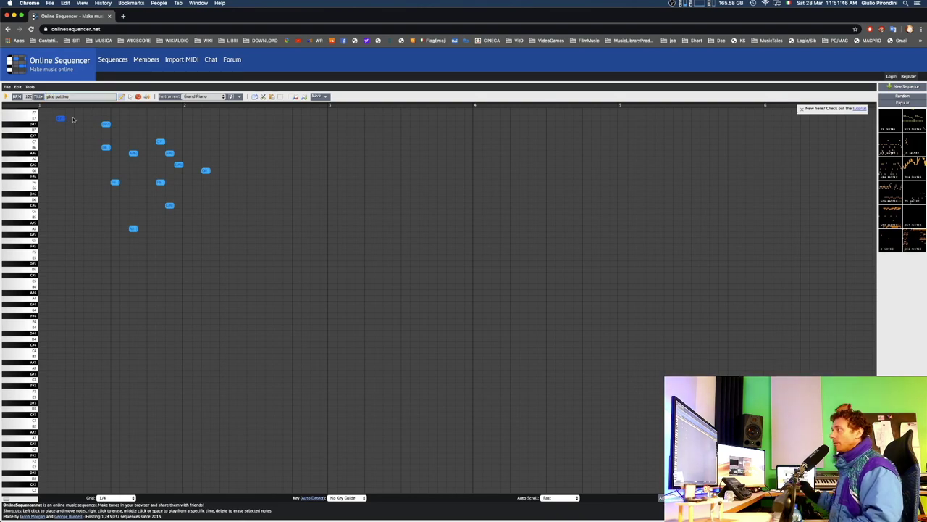
pyautogui.moveTo(70, 96); pyautogui.dragTo(44, 97)
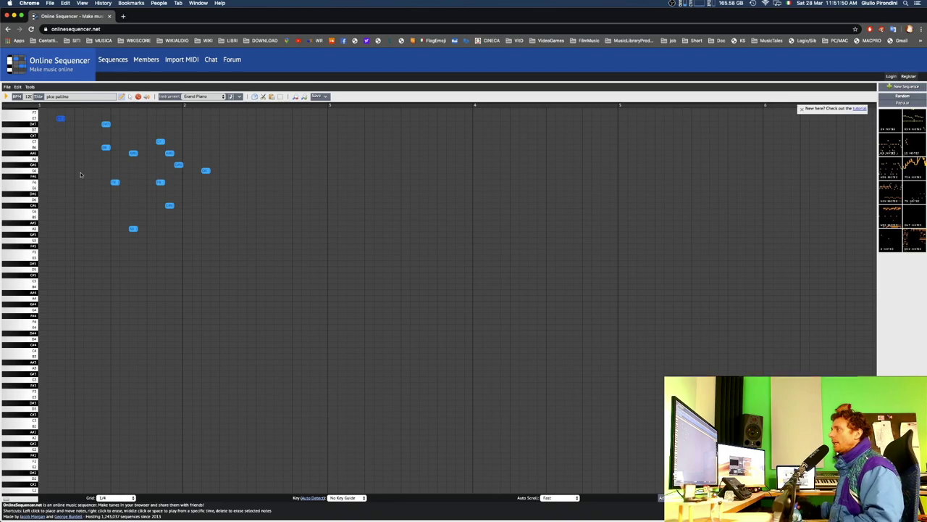
pyautogui.doubleClick(80, 96)
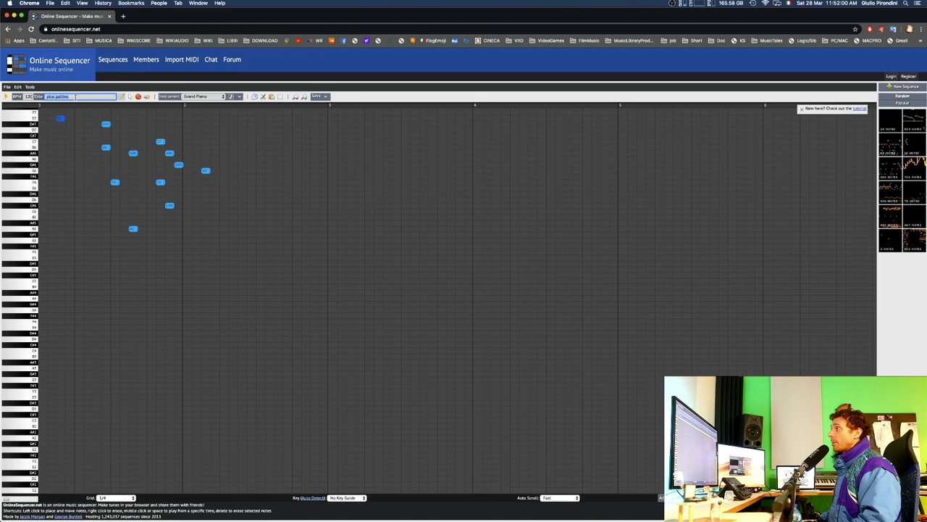
pyautogui.press('BackSpace')
pyautogui.write('1M')
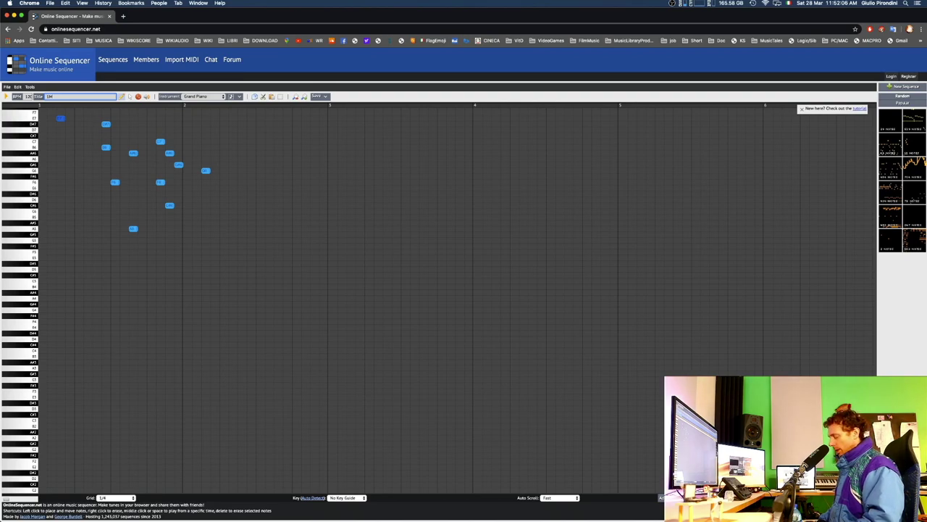
pyautogui.write(' pinco')
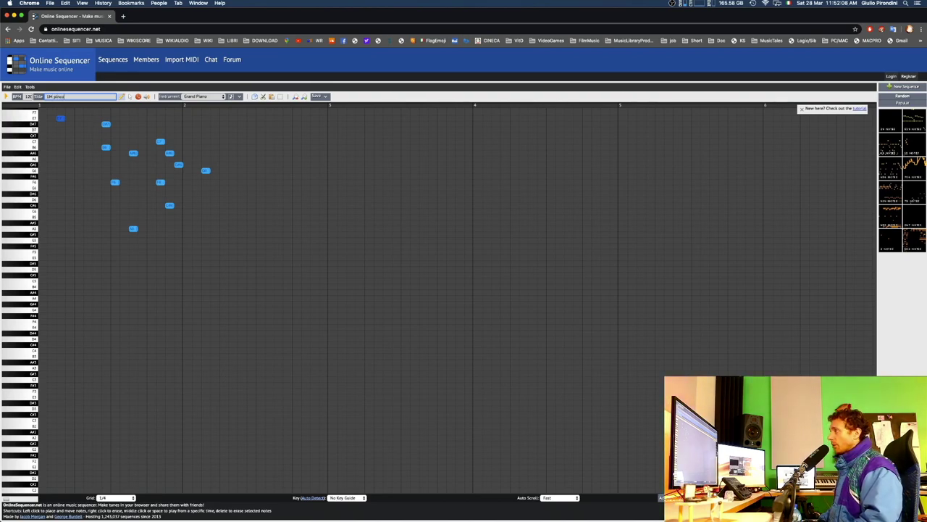
pyautogui.write(' pallino')
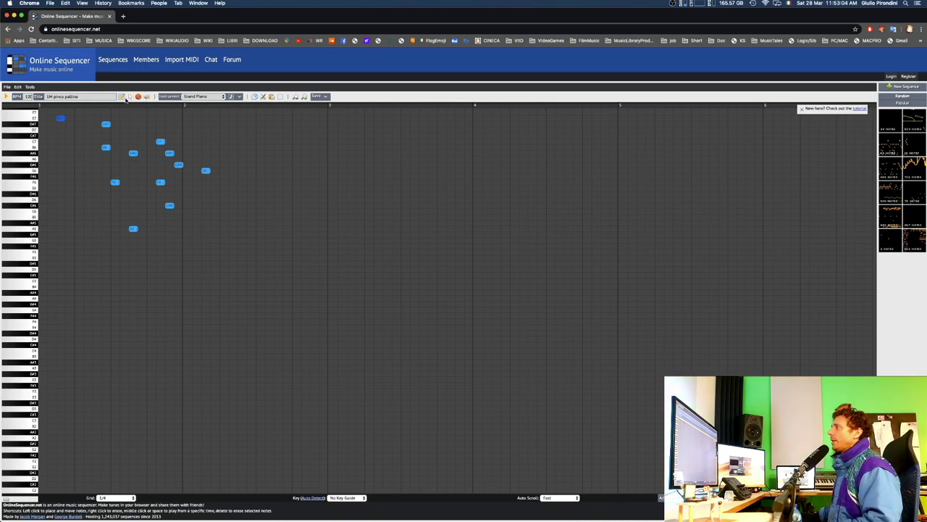
# Add twelve Grand Piano notes between A#5 and D#7 among the existing notes in the first two measures.
pyautogui.click(124, 130)
pyautogui.click(142, 124)
pyautogui.click(150, 135)
pyautogui.click(142, 165)
pyautogui.click(142, 176)
pyautogui.click(142, 193)
pyautogui.click(170, 222)
pyautogui.click(188, 206)
pyautogui.click(215, 199)
pyautogui.click(178, 187)
pyautogui.click(169, 194)
pyautogui.click(151, 199)
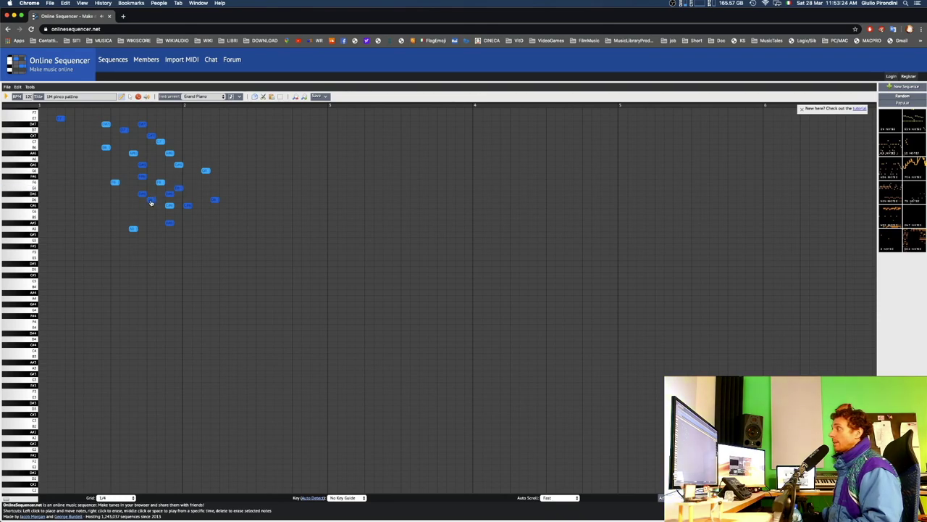
# Move the first measure's D6 note to A5 in measure two and back to F#5 in measure one, adding a G5 note in measure two.
pyautogui.moveTo(152, 200); pyautogui.dragTo(197, 229)
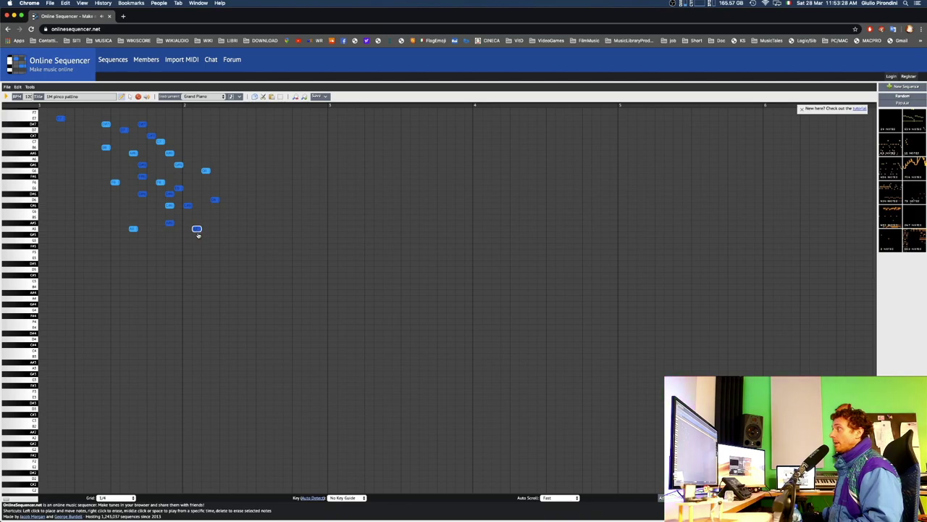
pyautogui.click(211, 239)
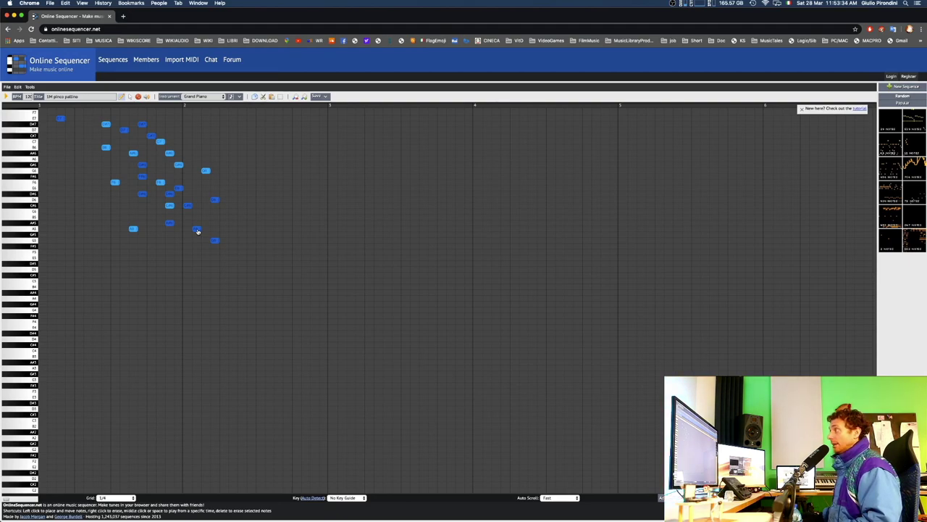
pyautogui.click(196, 229)
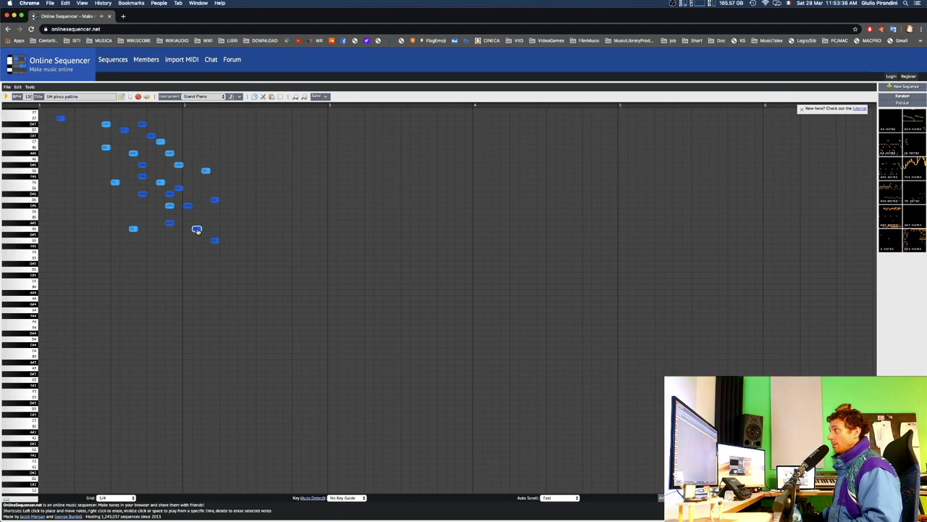
pyautogui.moveTo(196, 229); pyautogui.dragTo(161, 247)
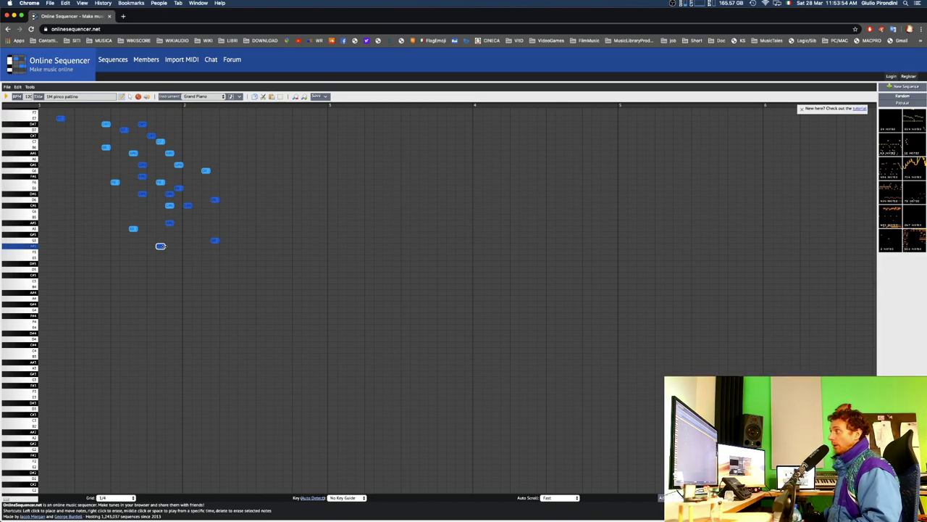
pyautogui.moveTo(165, 246)
pyautogui.mouseDown()
pyautogui.moveTo(573, 253)
pyautogui.moveTo(153, 258)
pyautogui.moveTo(164, 258)
pyautogui.mouseUp()
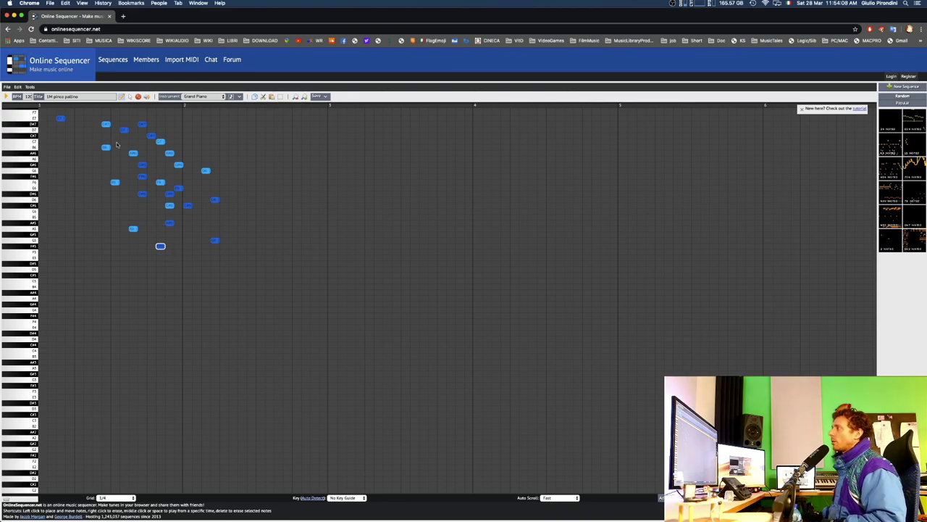
# Add five Grand Piano notes in the first measure: two at D5 and one each at B4, G#4 and F#5.
pyautogui.click(133, 269)
pyautogui.click(151, 268)
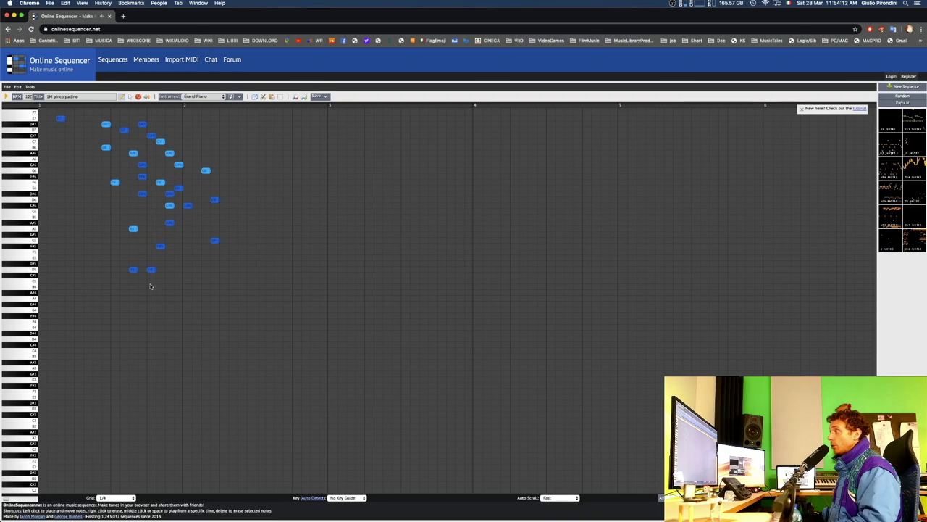
pyautogui.click(151, 286)
pyautogui.click(151, 304)
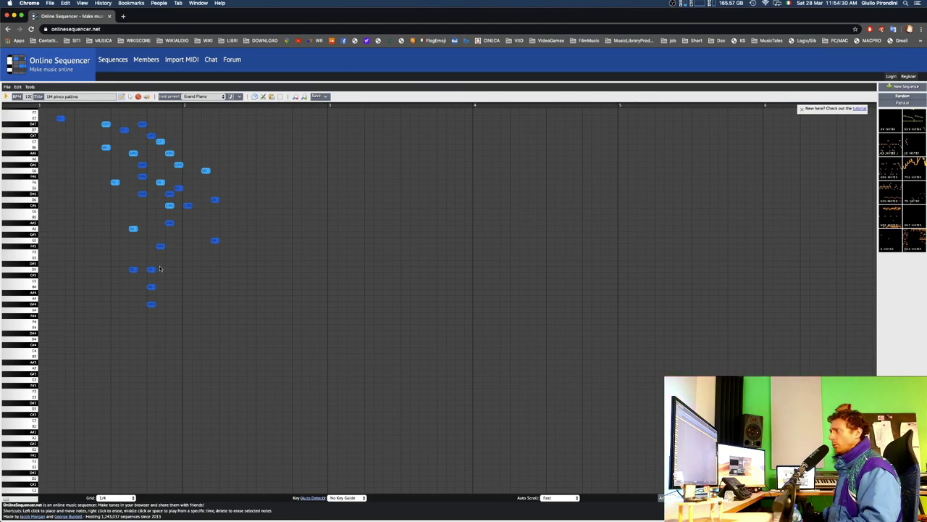
pyautogui.click(145, 246)
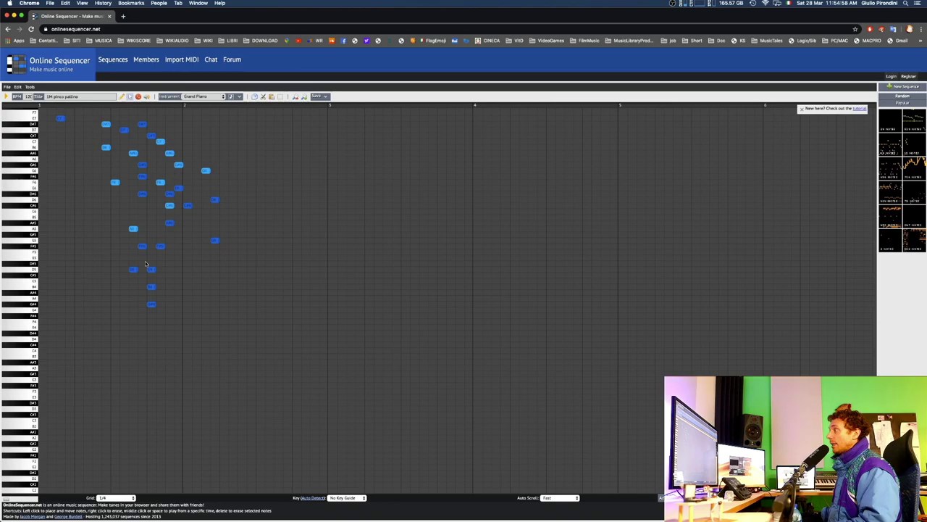
# Lengthen the stacked D5, B4 and G#4 notes to the end of measure one, and stretch measure two's G6 note to eight grid cells at G#6.
pyautogui.moveTo(145, 266); pyautogui.dragTo(156, 311)
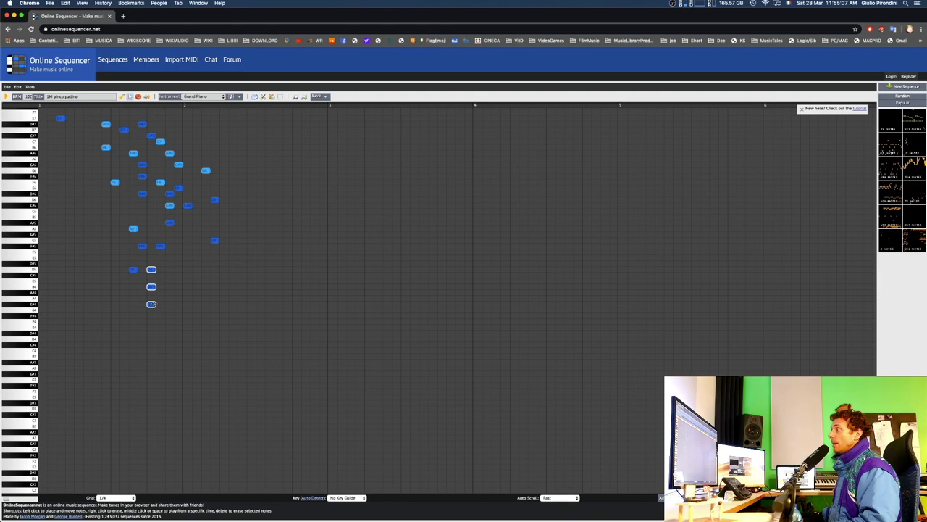
pyautogui.moveTo(153, 304); pyautogui.dragTo(181, 303)
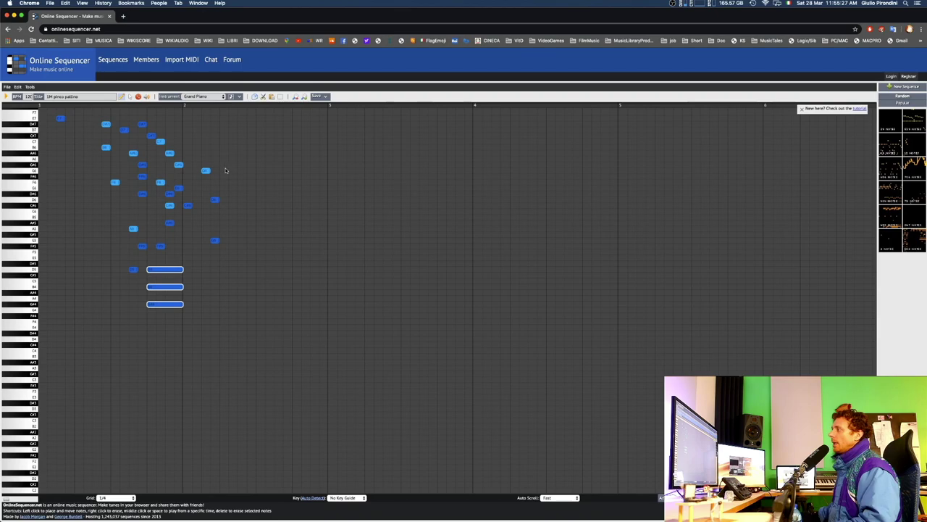
pyautogui.moveTo(206, 170); pyautogui.dragTo(274, 171)
pyautogui.moveTo(215, 172)
pyautogui.mouseDown()
pyautogui.moveTo(217, 158)
pyautogui.moveTo(210, 186)
pyautogui.moveTo(211, 166)
pyautogui.mouseUp()
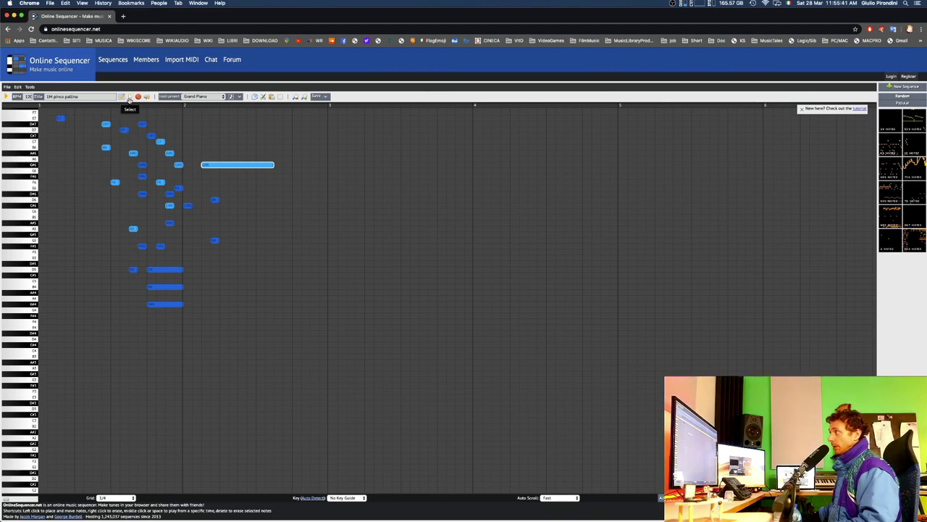
# Shorten the long G#6 note to four grid cells at G6, and move the four notes between C#6 and E6 as a group into measure two.
pyautogui.click(129, 98)
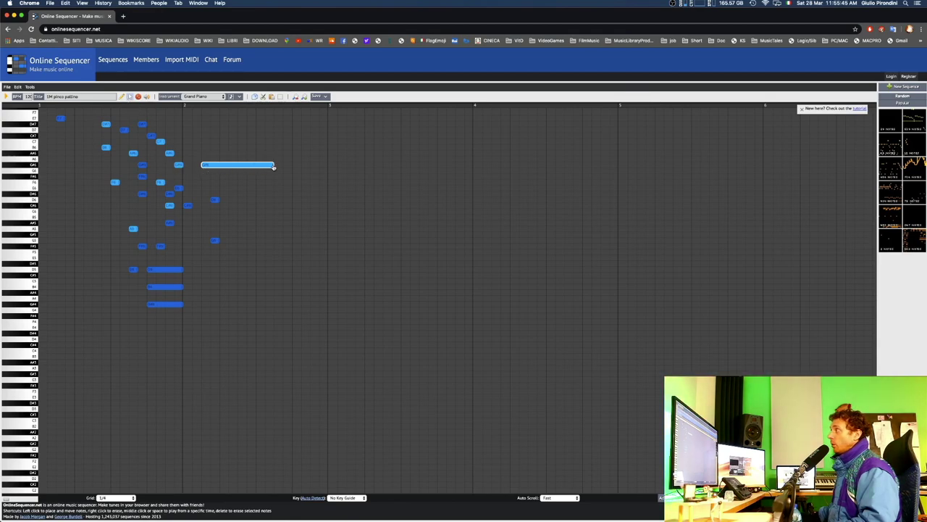
pyautogui.moveTo(274, 167); pyautogui.dragTo(232, 171)
pyautogui.click(224, 164)
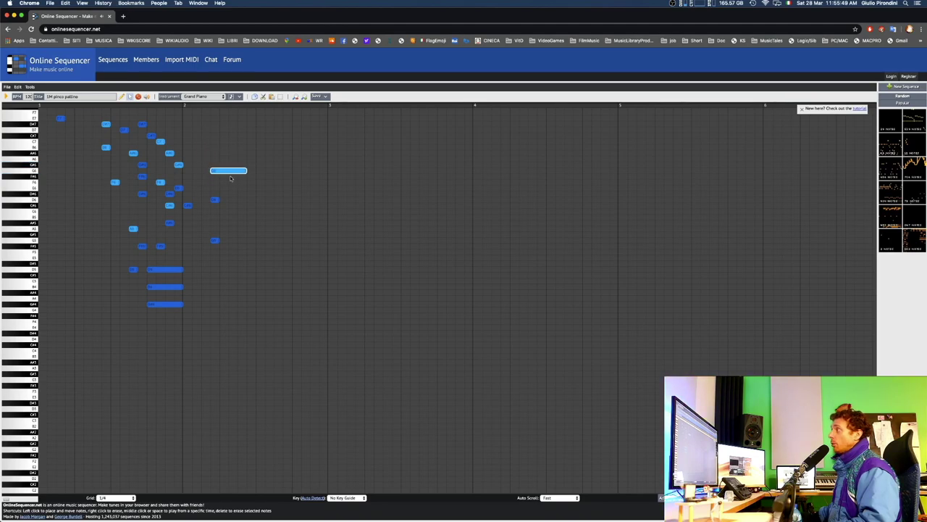
pyautogui.moveTo(161, 188); pyautogui.dragTo(194, 210)
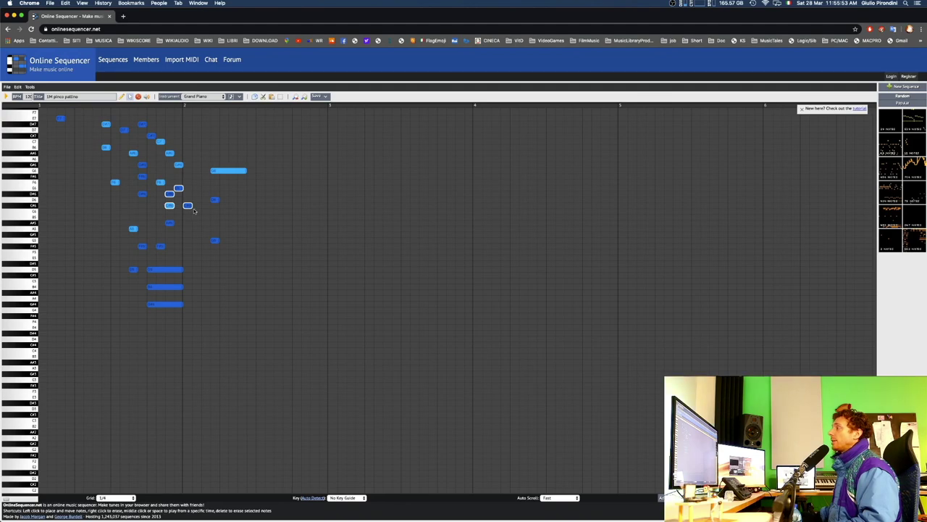
pyautogui.moveTo(191, 206); pyautogui.dragTo(233, 230)
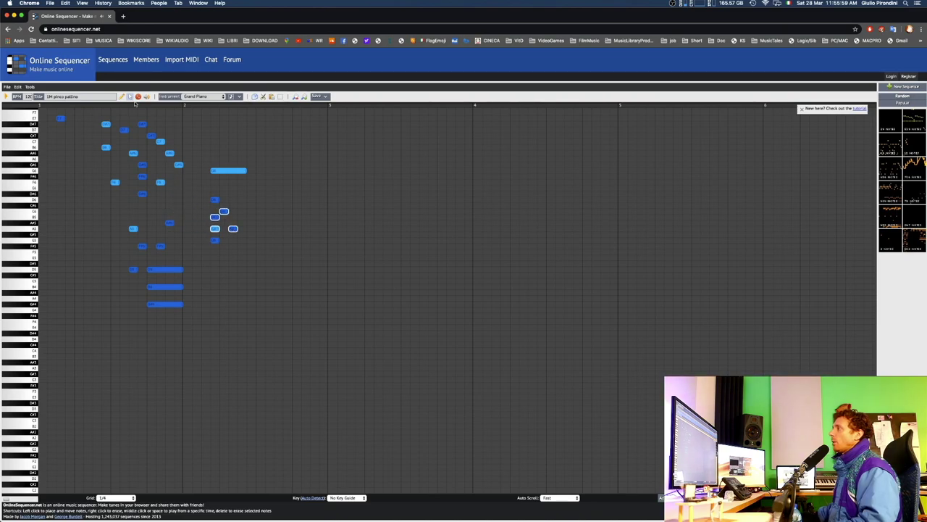
# Switch between the Erase, Select and Draw tools, and select and deselect the long G6 note in measure two.
pyautogui.click(139, 97)
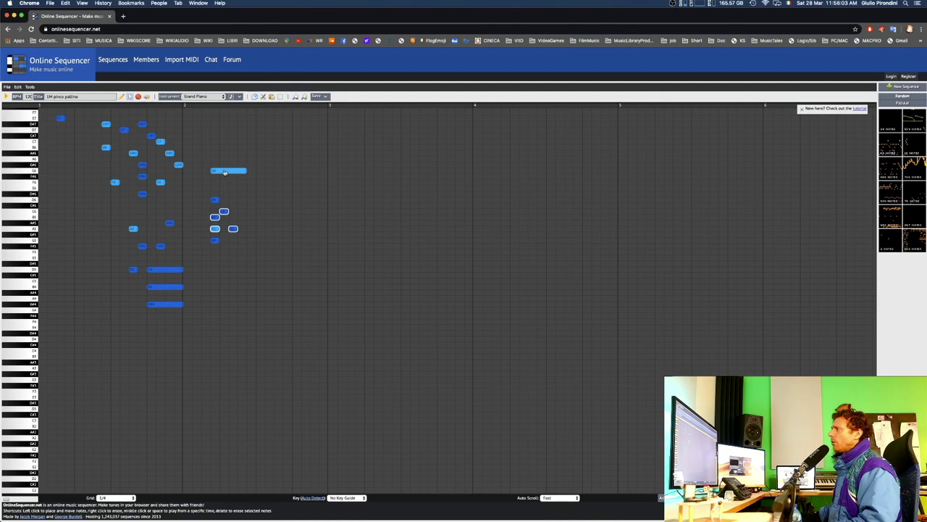
pyautogui.click(129, 99)
pyautogui.click(228, 165)
pyautogui.click(122, 97)
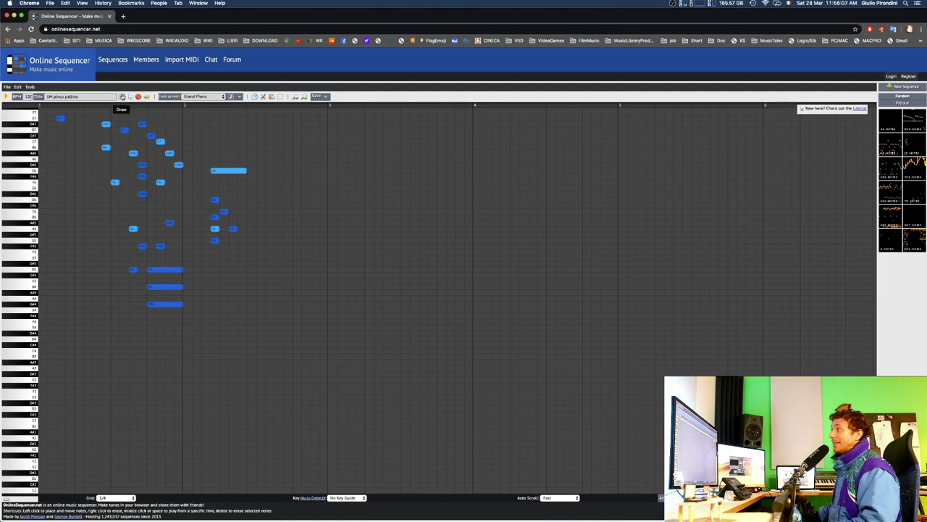
pyautogui.click(229, 171)
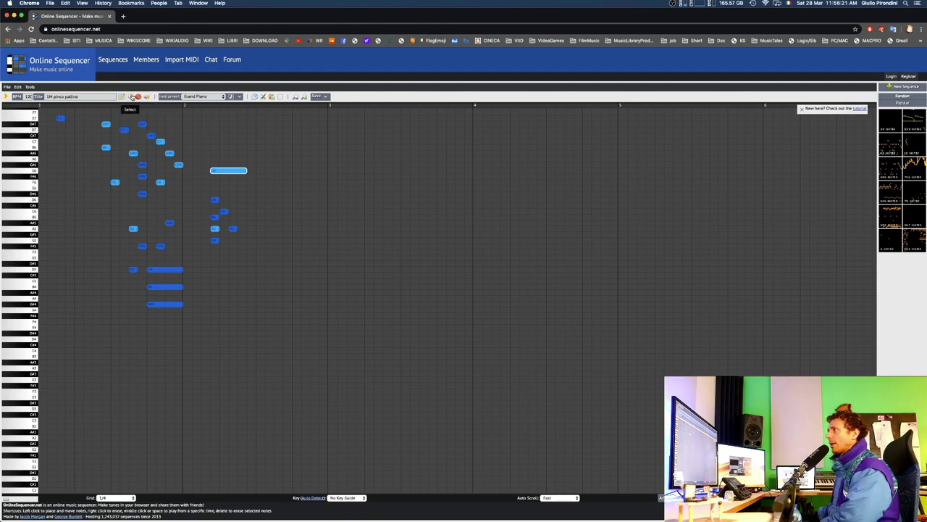
pyautogui.click(202, 135)
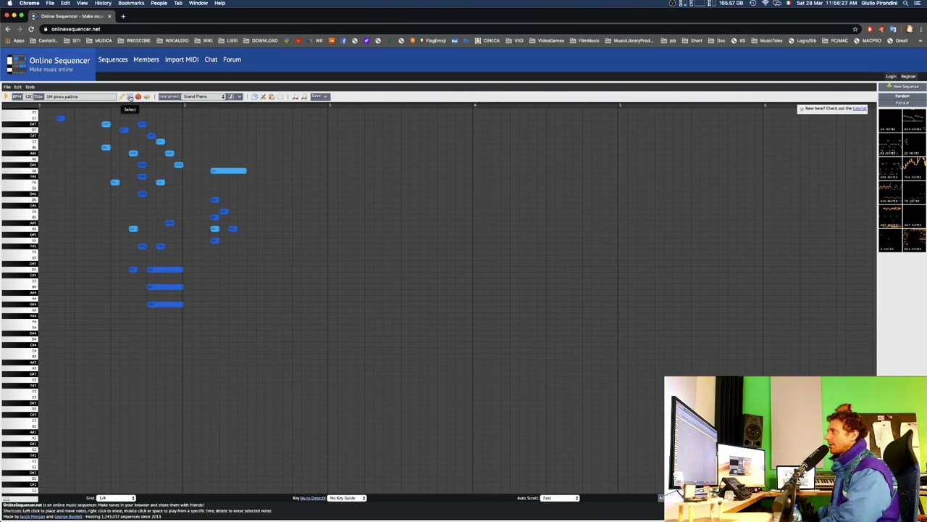
# Select and delete the long G6 note in measure two, undo the deletion and reselect the note.
pyautogui.moveTo(214, 162); pyautogui.dragTo(232, 179)
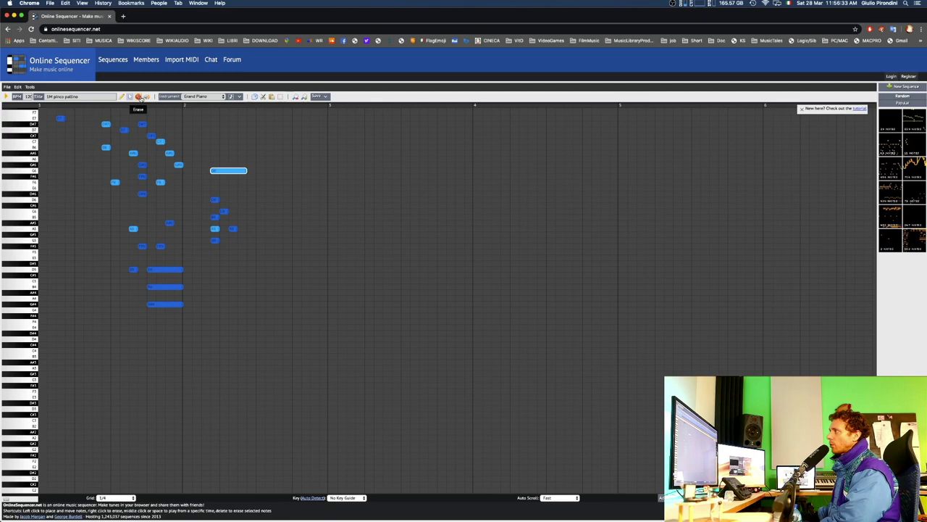
pyautogui.click(140, 97)
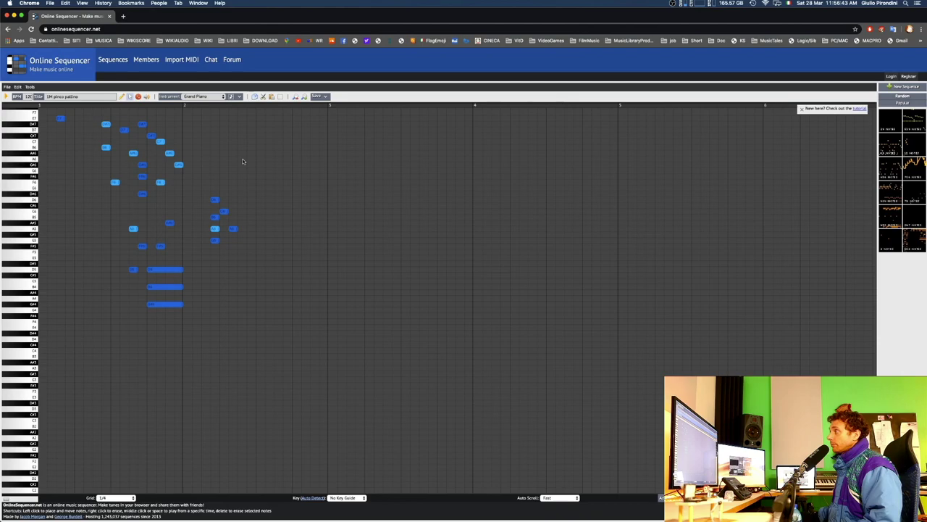
pyautogui.press('super+z')
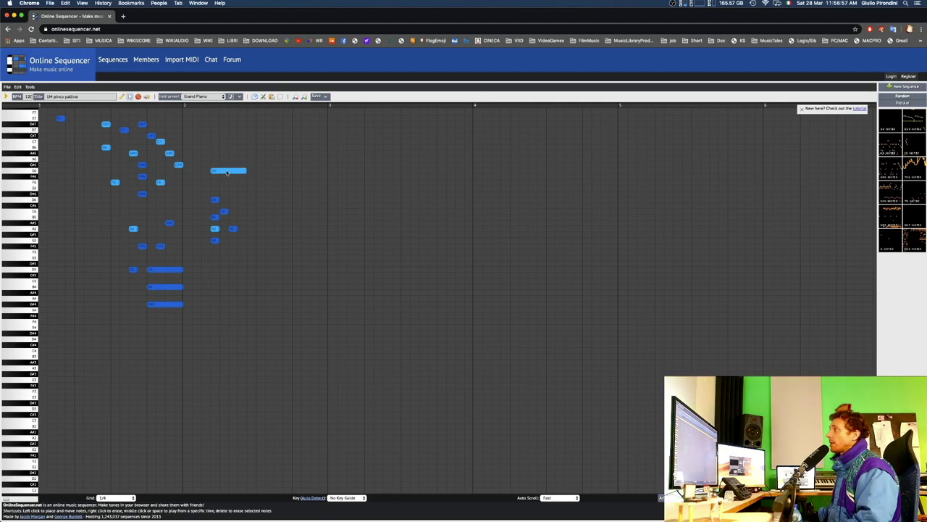
pyautogui.click(230, 171)
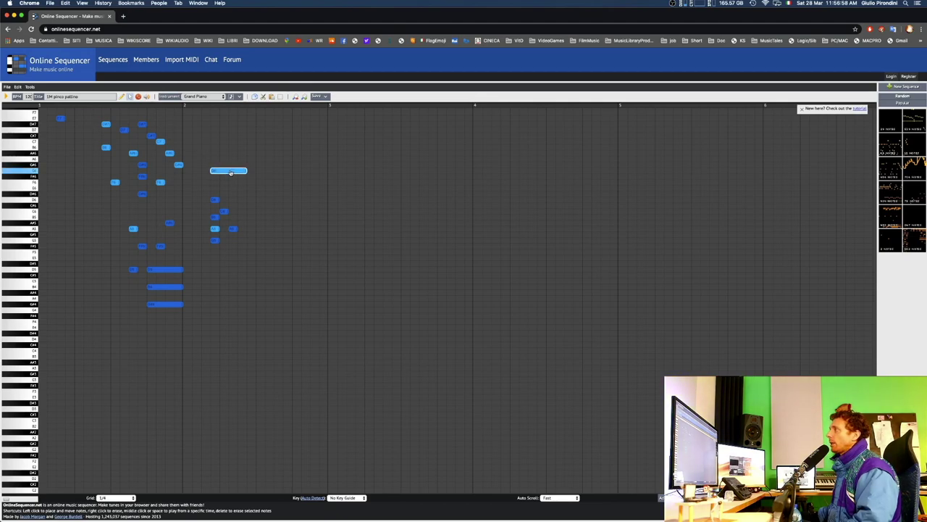
# Erase the G#6, A#6, C7 and C#7 notes near the end of measure one and clear the selection.
pyautogui.click(139, 97)
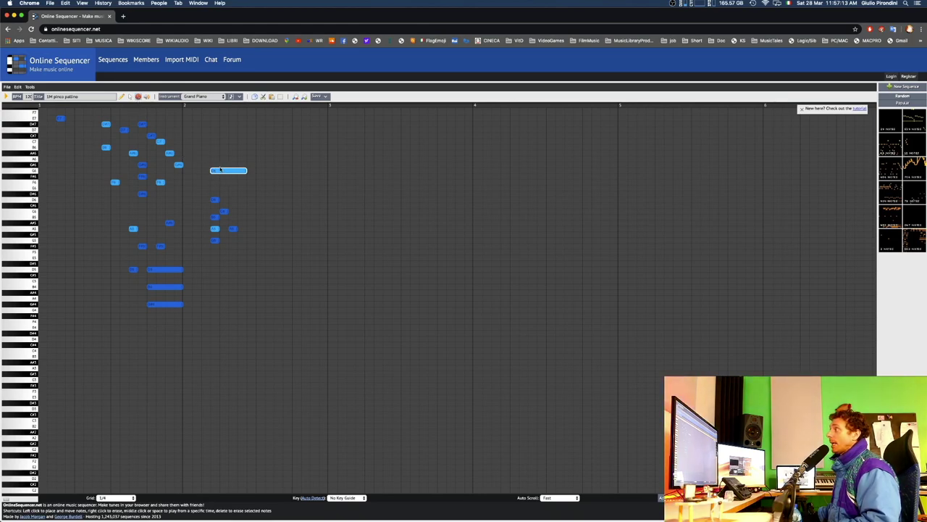
pyautogui.rightClick(168, 153)
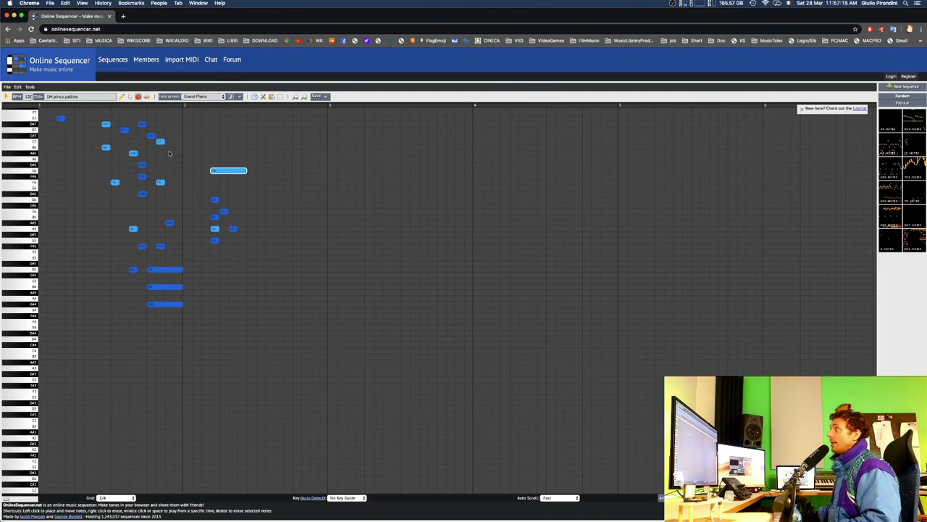
pyautogui.rightClick(161, 141)
pyautogui.rightClick(150, 136)
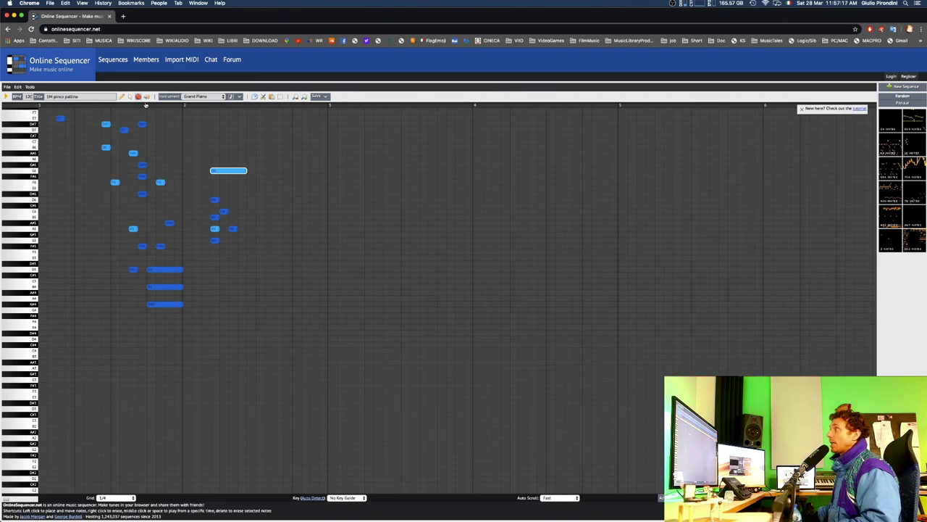
pyautogui.click(130, 98)
pyautogui.click(186, 154)
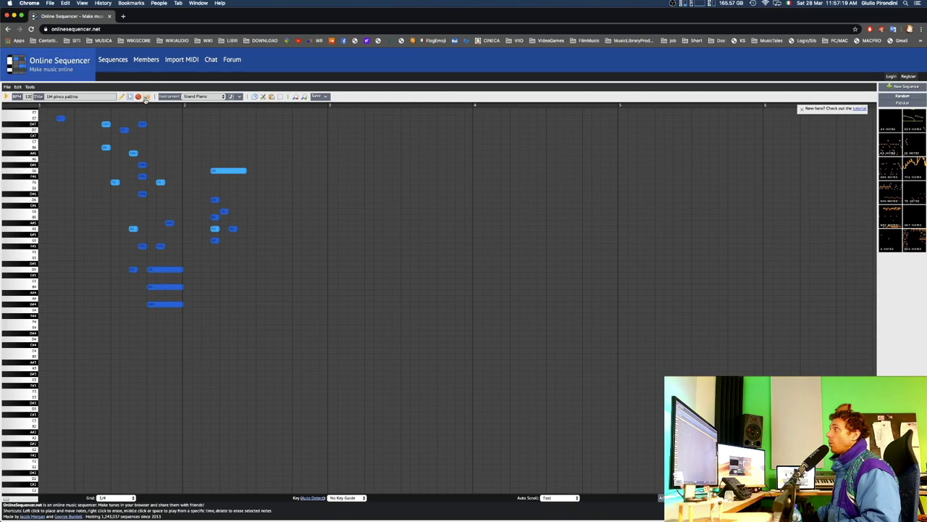
# Erase the G6, D6, C6 and B5 notes in measure two and the D#7 note in the later part of measure one.
pyautogui.click(138, 97)
pyautogui.click(228, 171)
pyautogui.click(214, 200)
pyautogui.click(222, 211)
pyautogui.click(215, 218)
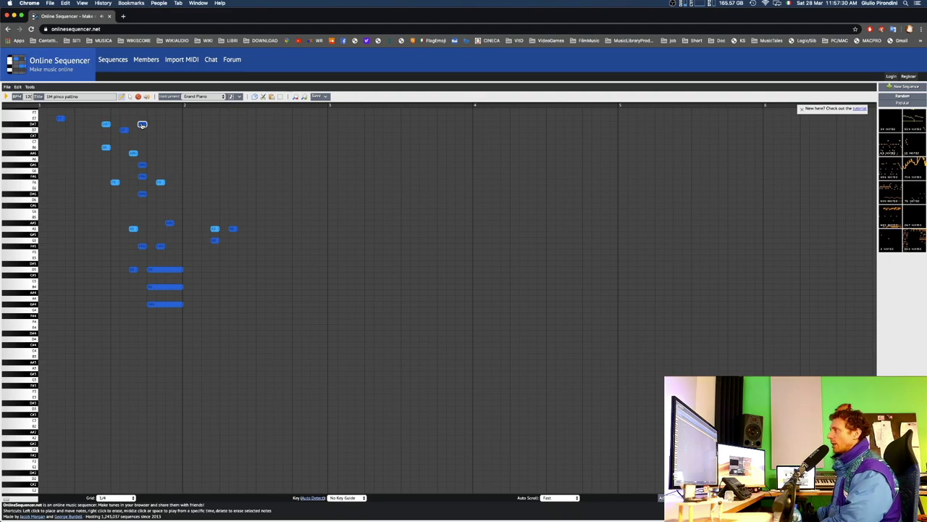
pyautogui.rightClick(142, 125)
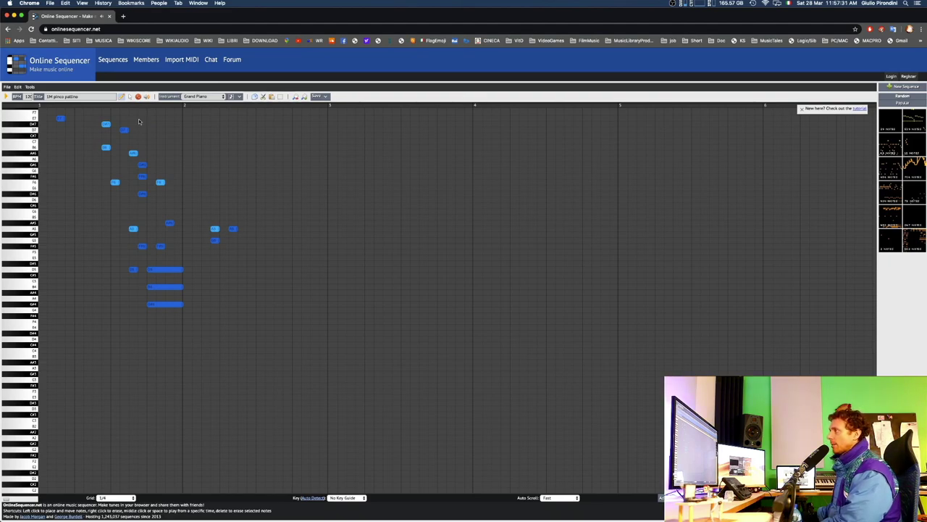
# Select the seven first-measure notes between A5 and A#6 as a group with the Select tool and delete them.
pyautogui.click(131, 96)
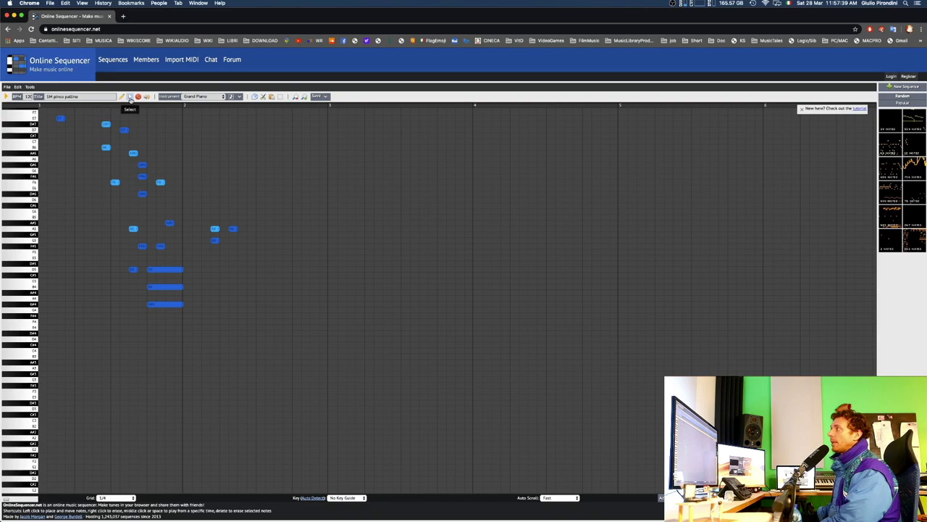
pyautogui.click(130, 97)
pyautogui.moveTo(124, 144); pyautogui.dragTo(194, 233)
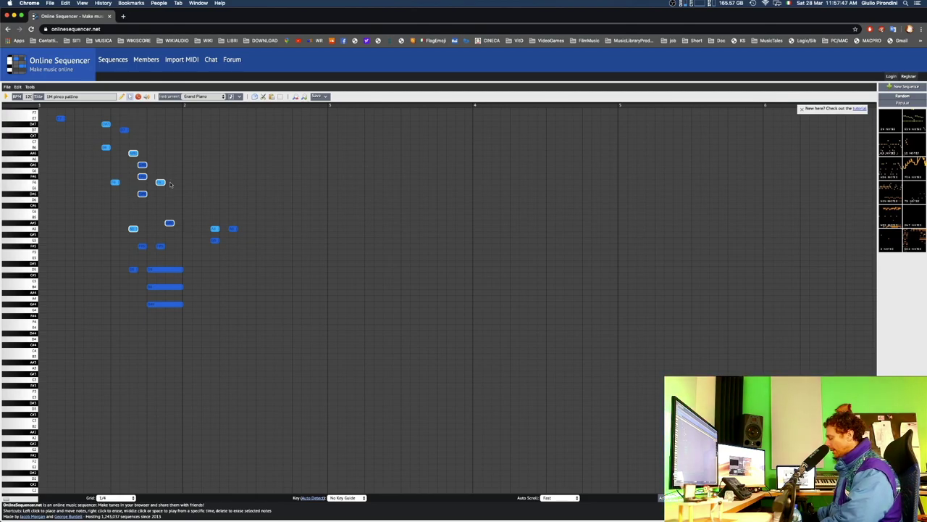
pyautogui.press('Delete')
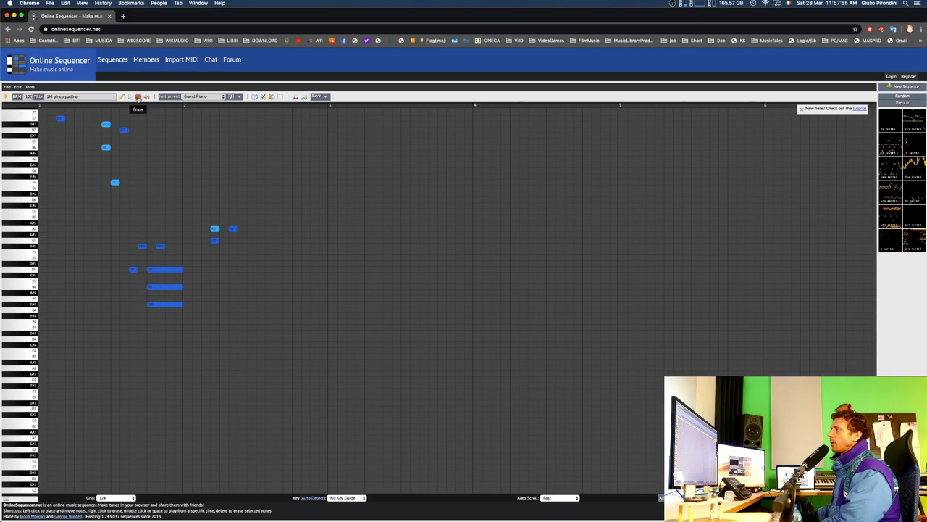
# Erase the remaining D7, B6, D#7, E7 and F6 notes in measure one, and play the sequence.
pyautogui.click(124, 132)
pyautogui.click(106, 147)
pyautogui.click(105, 125)
pyautogui.click(60, 118)
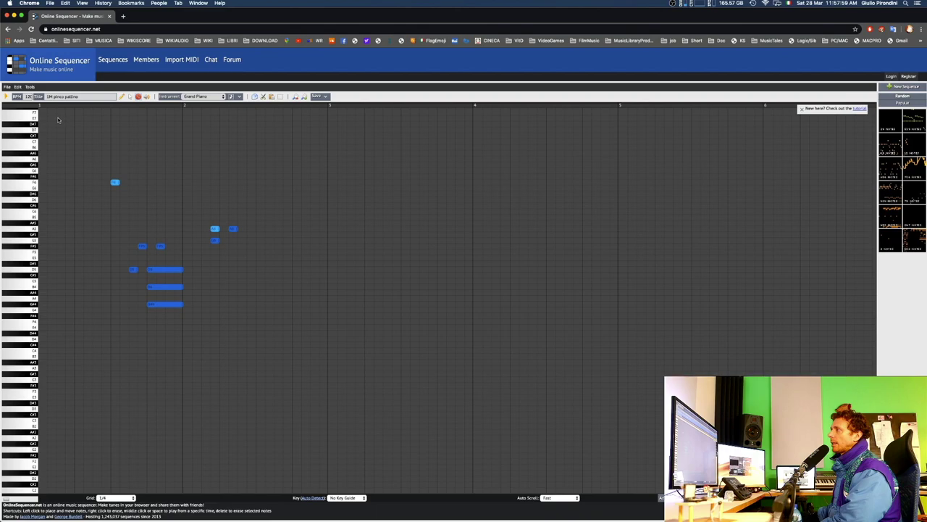
pyautogui.click(114, 182)
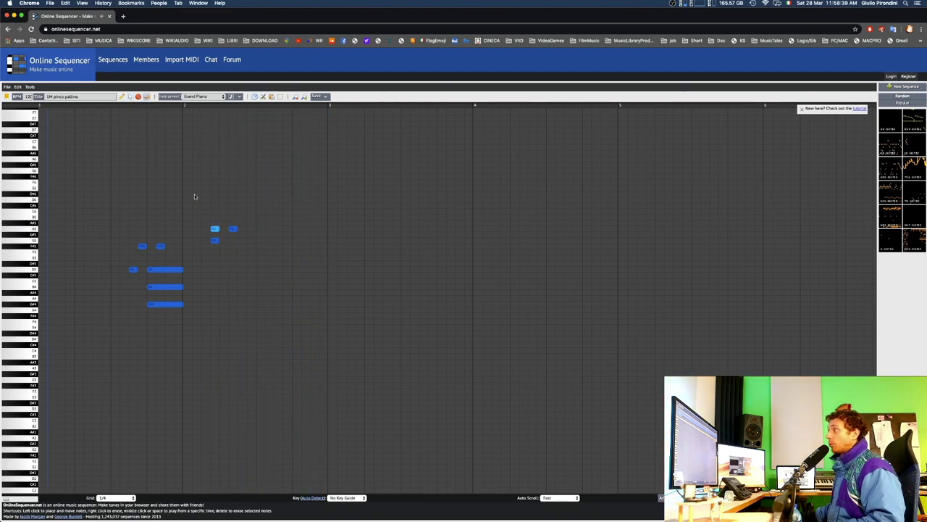
pyautogui.press('space')
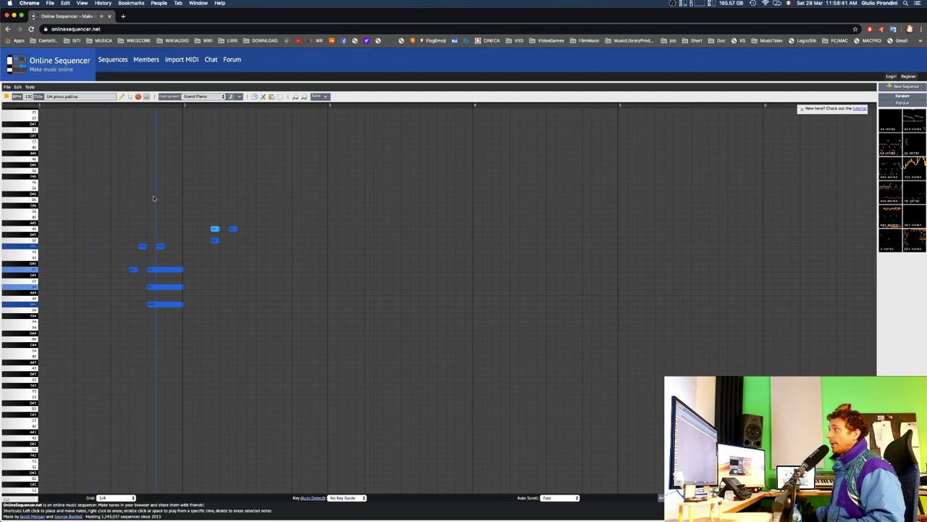
# Review the list of available instruments, dismissing the browser notification that covers the page.
pyautogui.click(138, 96)
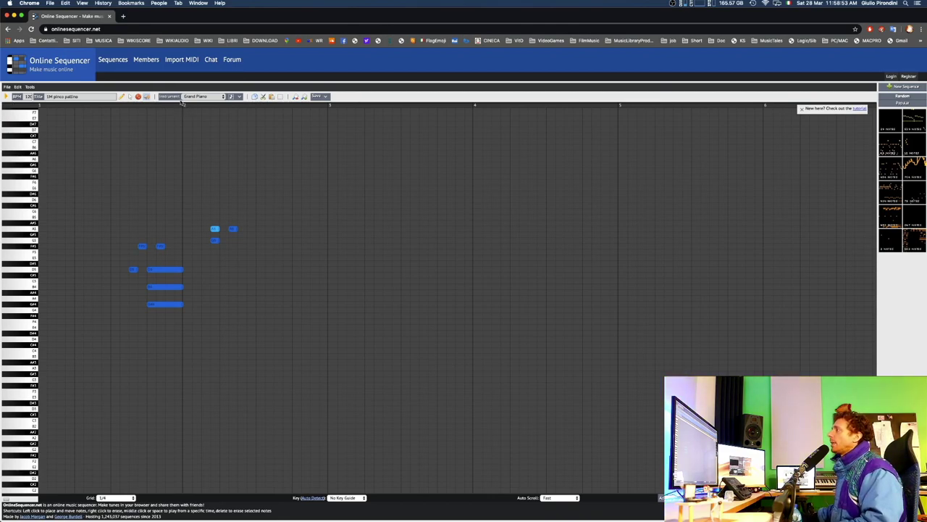
pyautogui.click(222, 98)
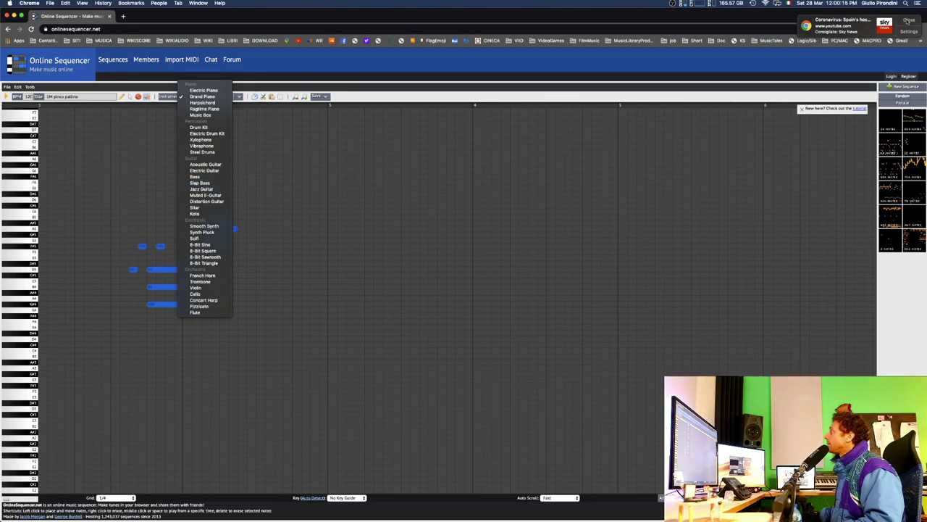
pyautogui.click(908, 22)
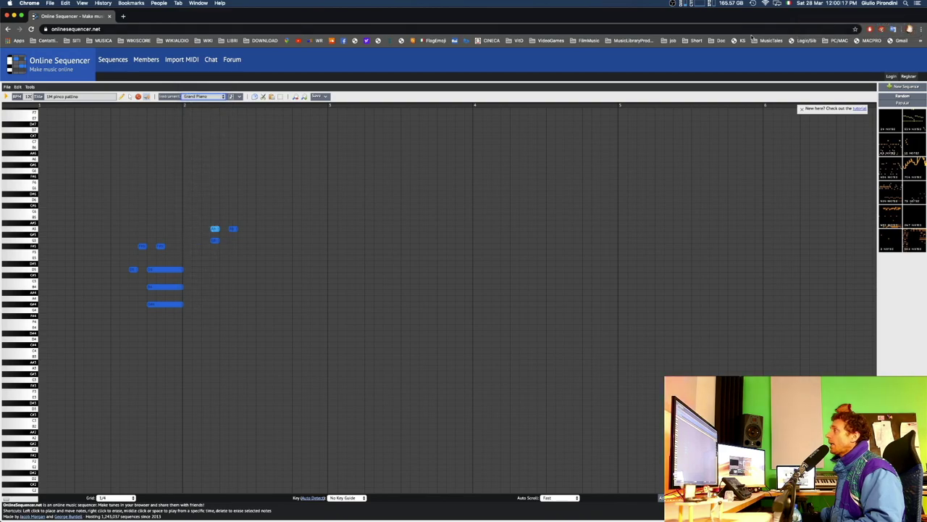
pyautogui.click(226, 97)
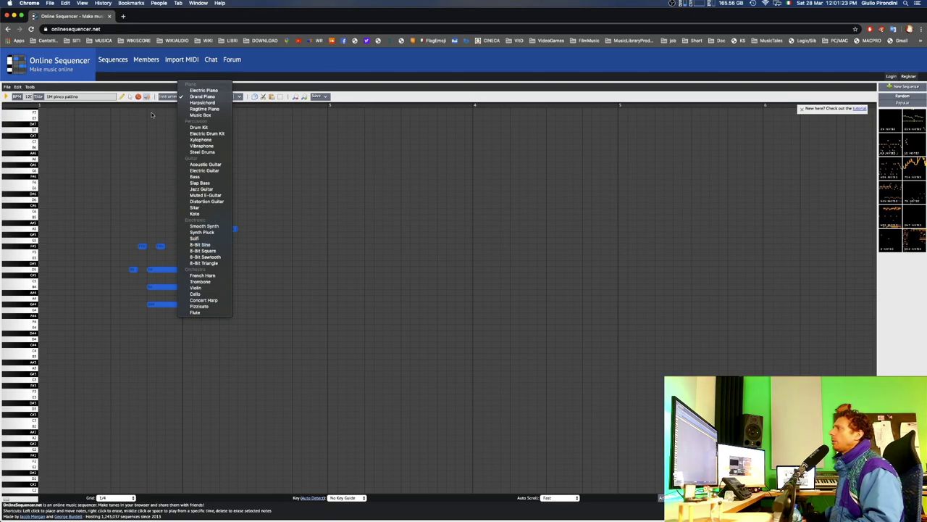
pyautogui.click(152, 115)
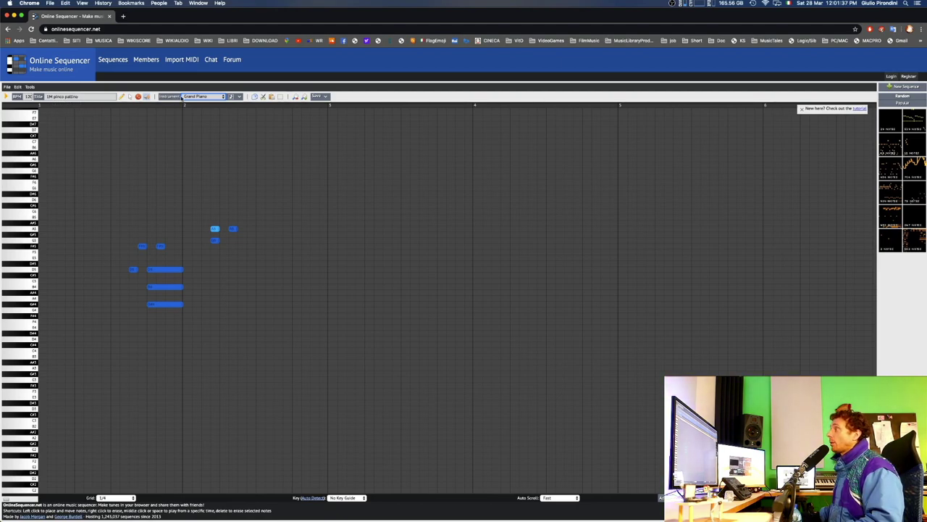
# Switch the instrument to Pizzicato and place two F#6 notes and one E6 note around the start of measure two.
pyautogui.click(222, 97)
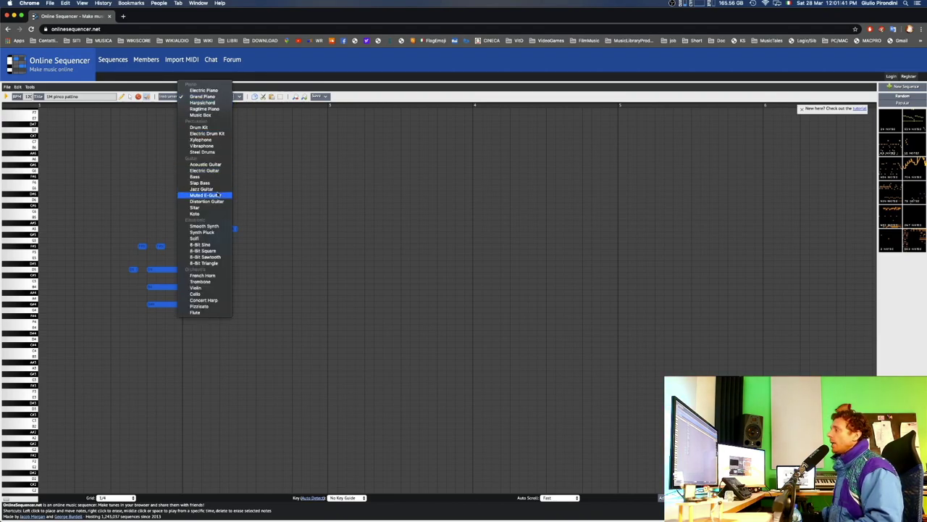
pyautogui.click(199, 305)
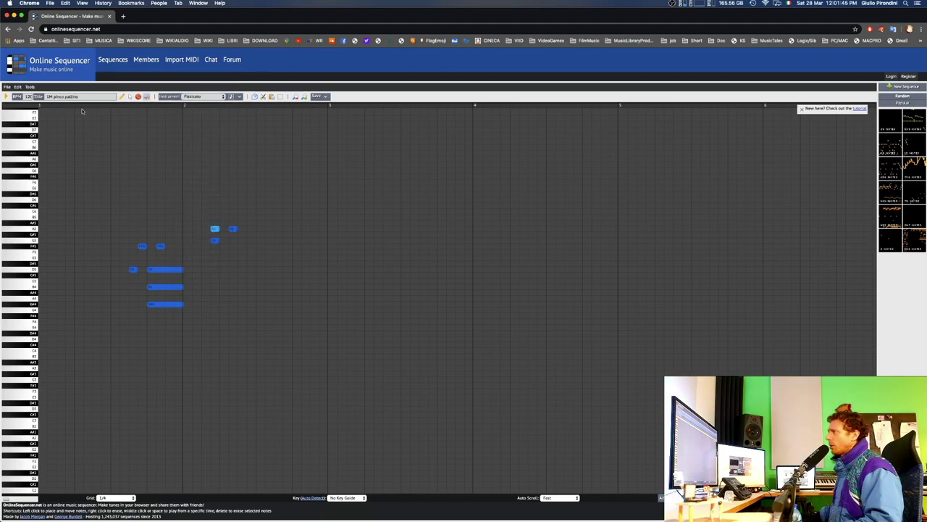
pyautogui.press('space')
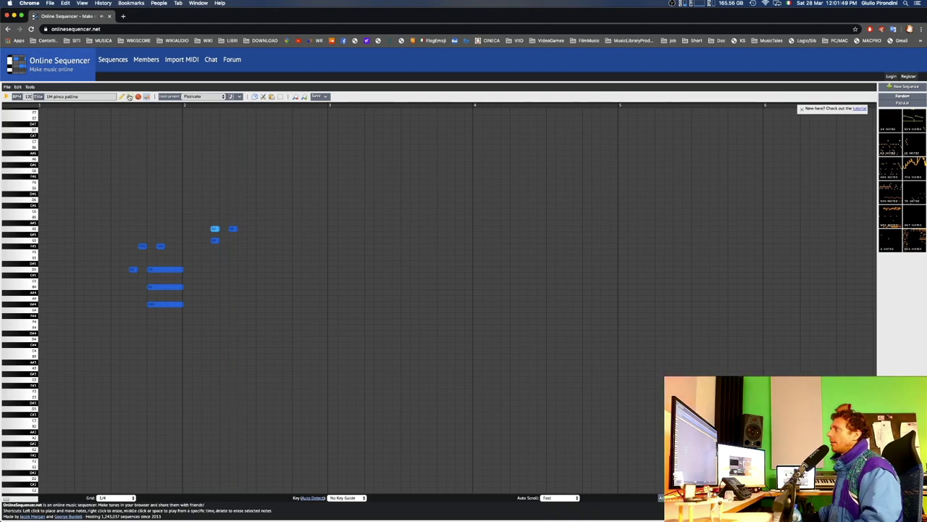
pyautogui.click(125, 98)
pyautogui.click(168, 177)
pyautogui.click(187, 176)
pyautogui.click(187, 187)
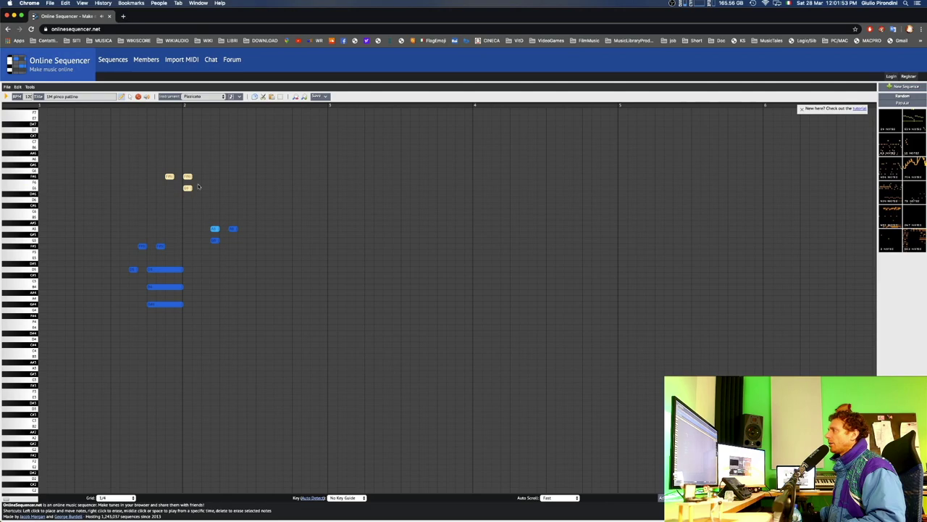
# Add Pizzicato notes D4, A#3, D#4, G4 and A4 early in measure two, and D#4 and C4 late in measure one.
pyautogui.click(187, 338)
pyautogui.click(186, 362)
pyautogui.click(197, 332)
pyautogui.click(206, 309)
pyautogui.click(206, 297)
pyautogui.click(160, 332)
pyautogui.click(160, 350)
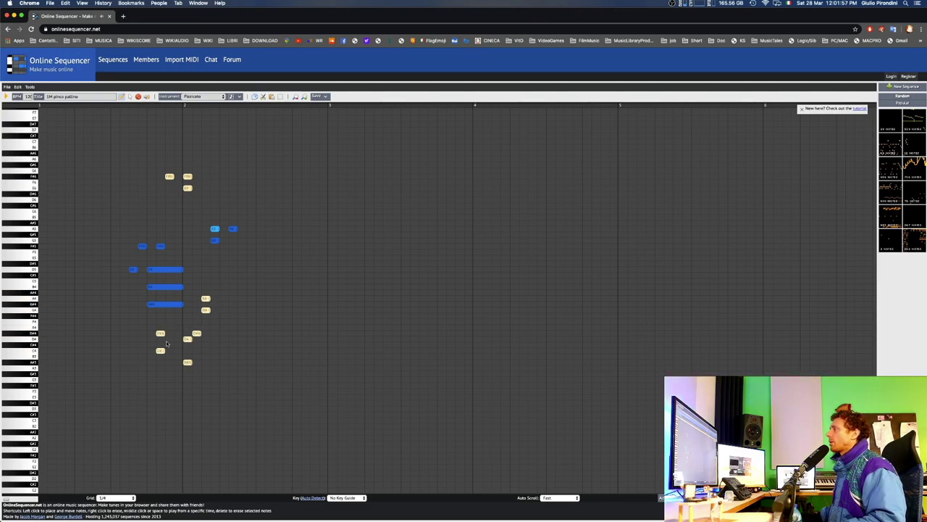
# Switch to French Horn, place a C#6 note in measure two and lengthen it to about one and a half beats.
pyautogui.click(204, 96)
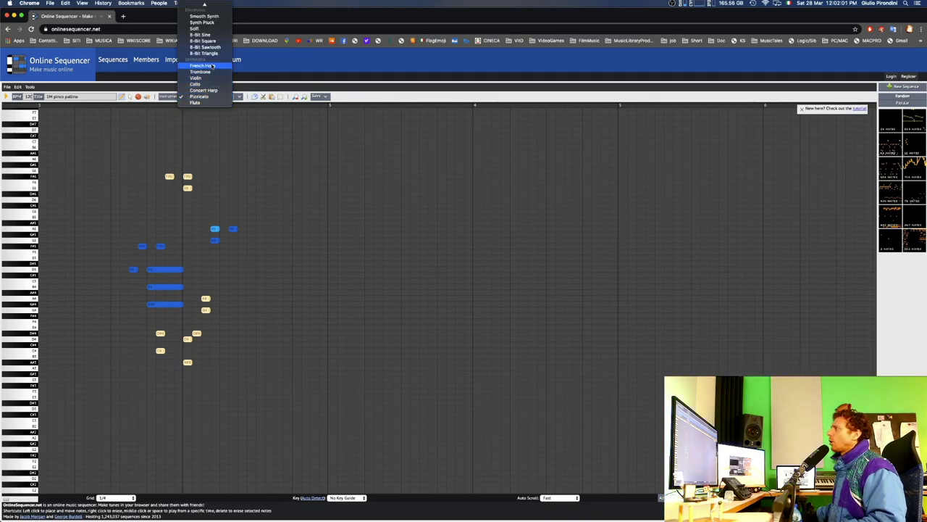
pyautogui.click(213, 66)
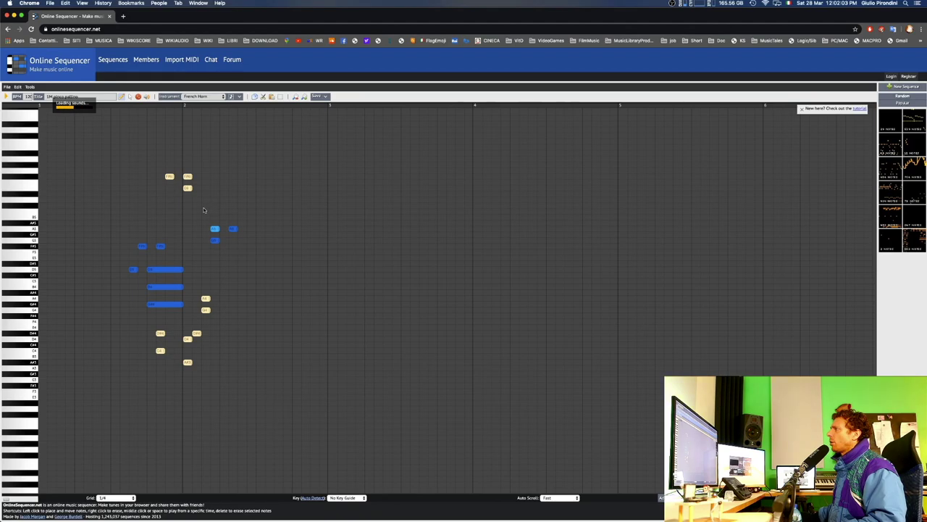
pyautogui.click(205, 206)
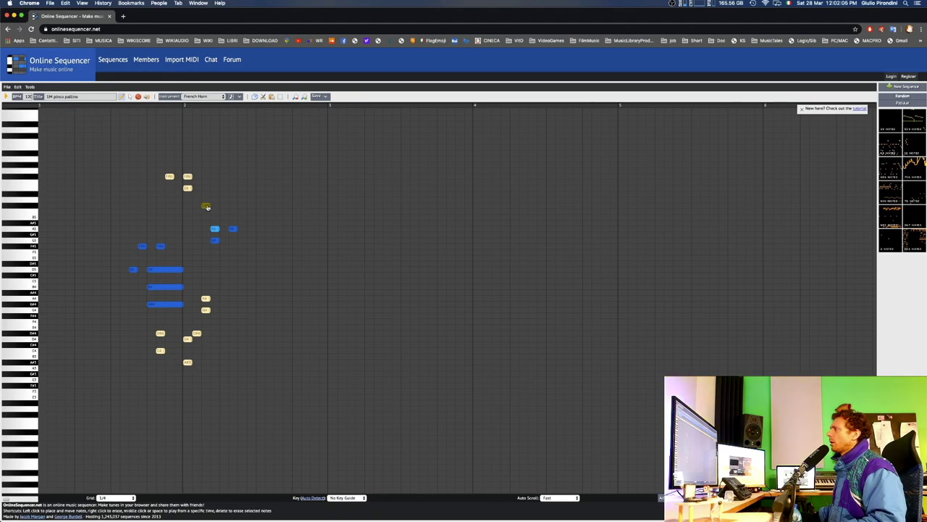
pyautogui.moveTo(209, 207); pyautogui.dragTo(253, 205)
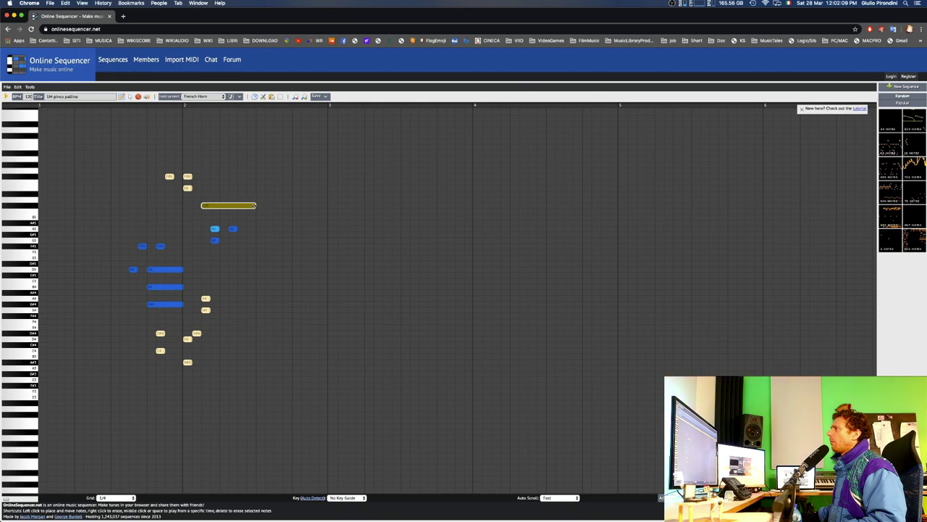
# Place French Horn notes A4, B4, C#5, D#5 and F5 in the later part of measure two.
pyautogui.click(294, 298)
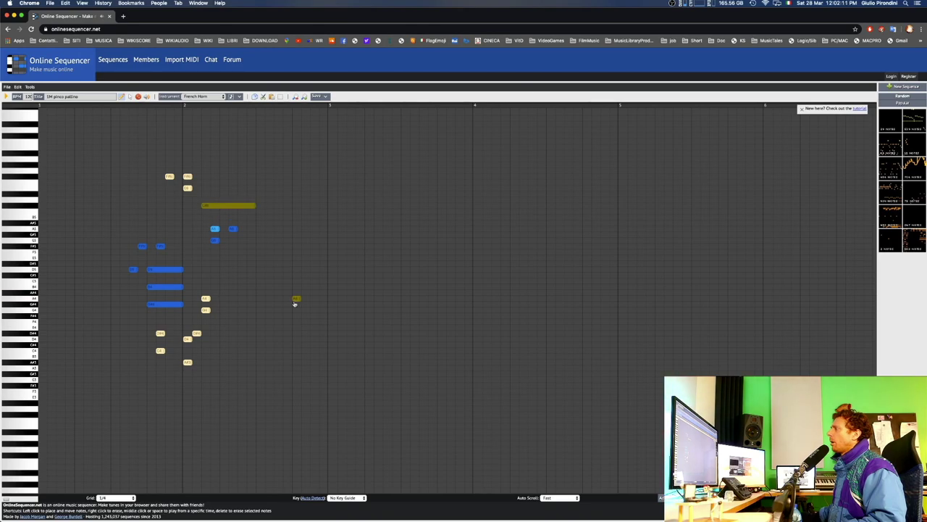
pyautogui.click(287, 286)
pyautogui.click(279, 275)
pyautogui.click(286, 263)
pyautogui.click(285, 252)
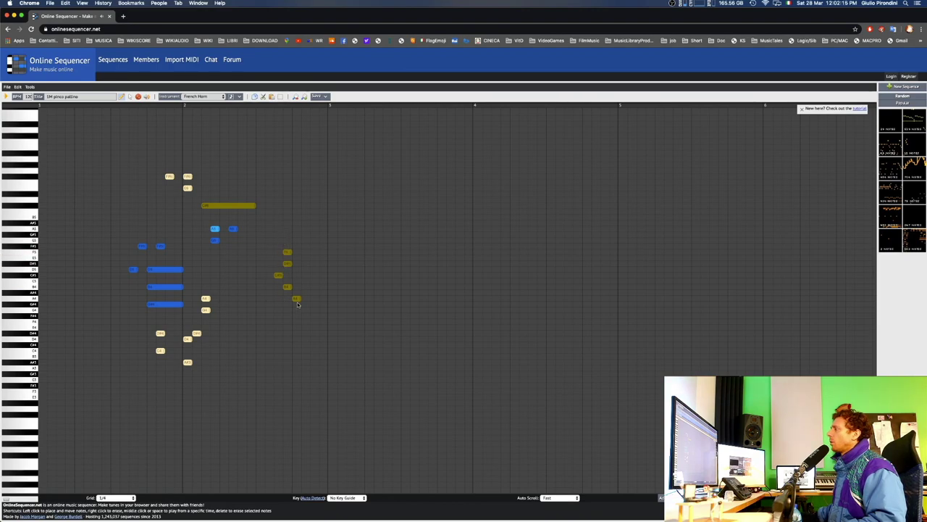
# Stack French Horn notes F#4, A4 and C#5 at the end of measure two and lengthen them together to about two and a half beats.
pyautogui.click(322, 316)
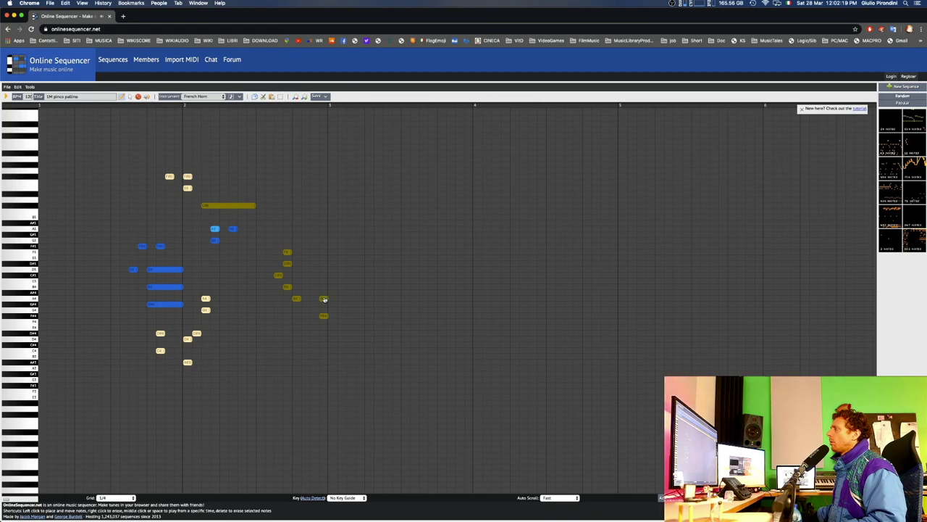
pyautogui.click(324, 299)
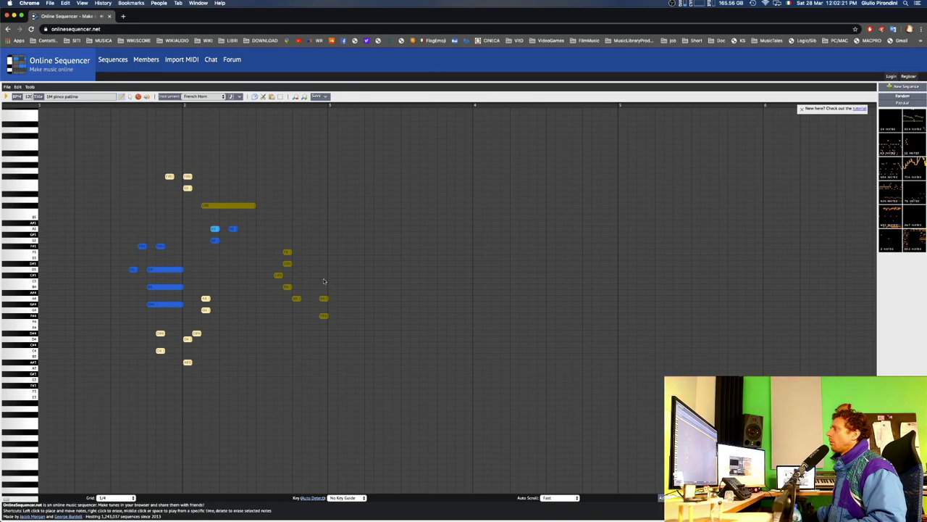
pyautogui.click(324, 276)
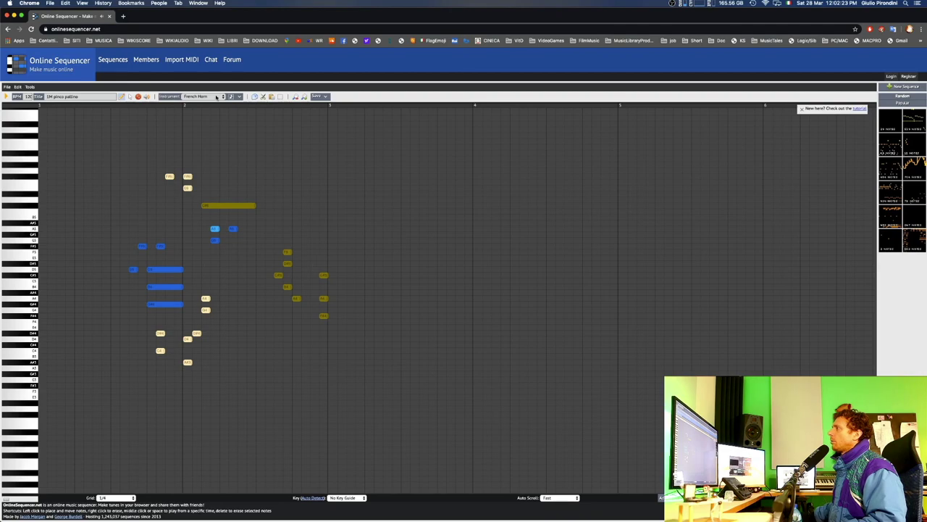
pyautogui.moveTo(315, 269); pyautogui.dragTo(336, 332)
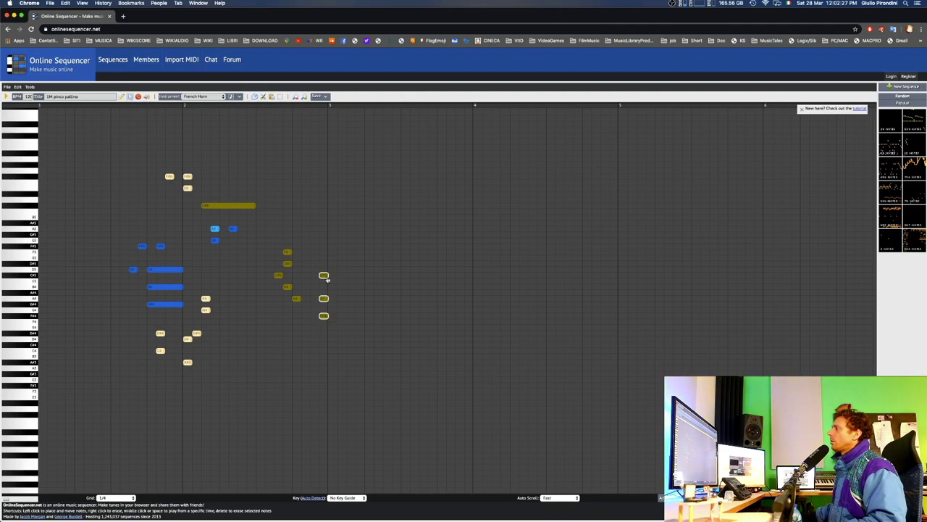
pyautogui.moveTo(327, 279); pyautogui.dragTo(386, 274)
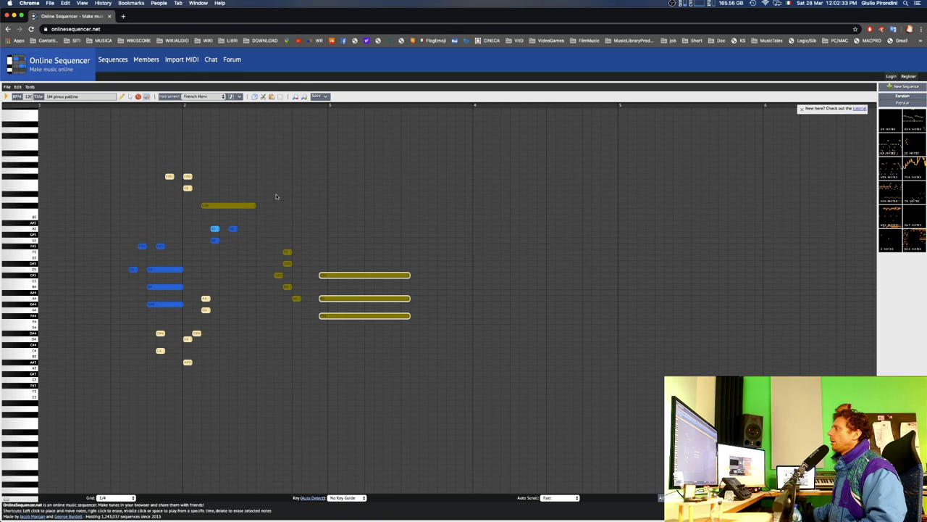
# Play the sequence and look over the list of instruments with the French Horn chord selected.
pyautogui.press('space')
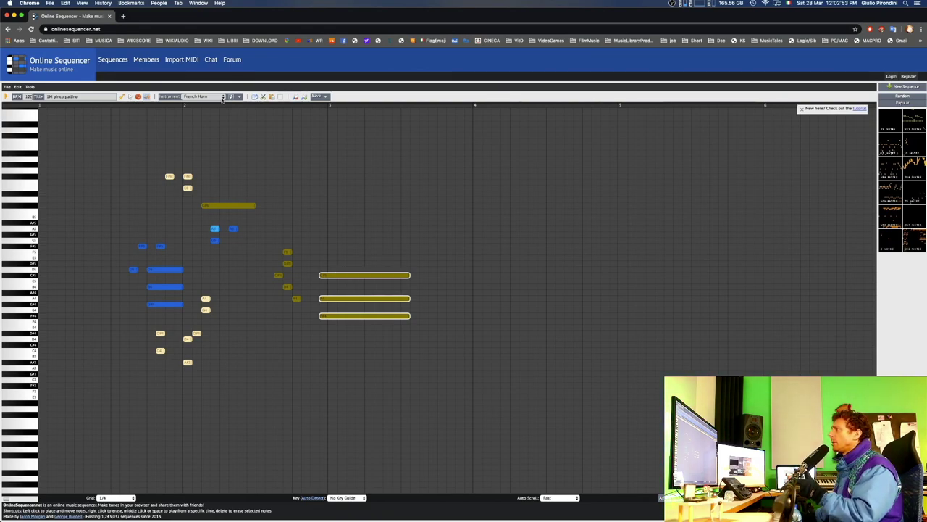
pyautogui.click(222, 97)
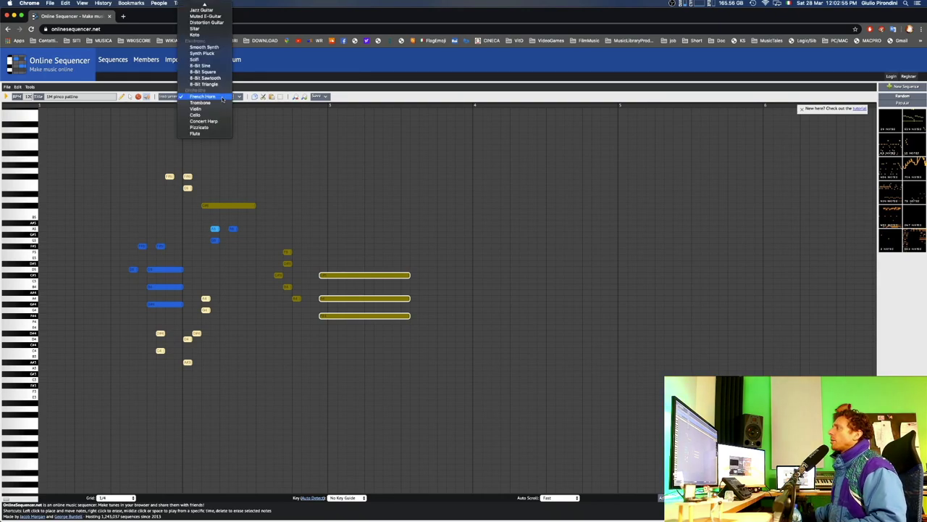
pyautogui.click(254, 124)
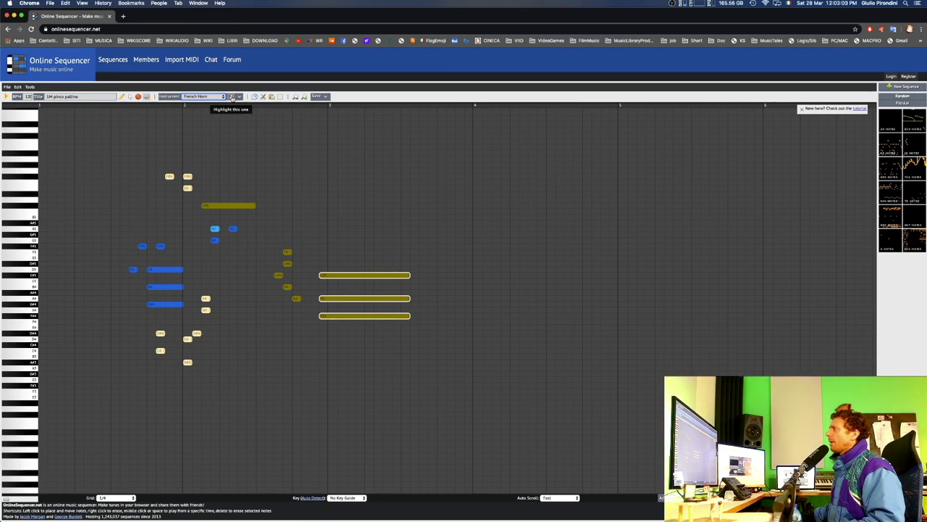
pyautogui.press('space')
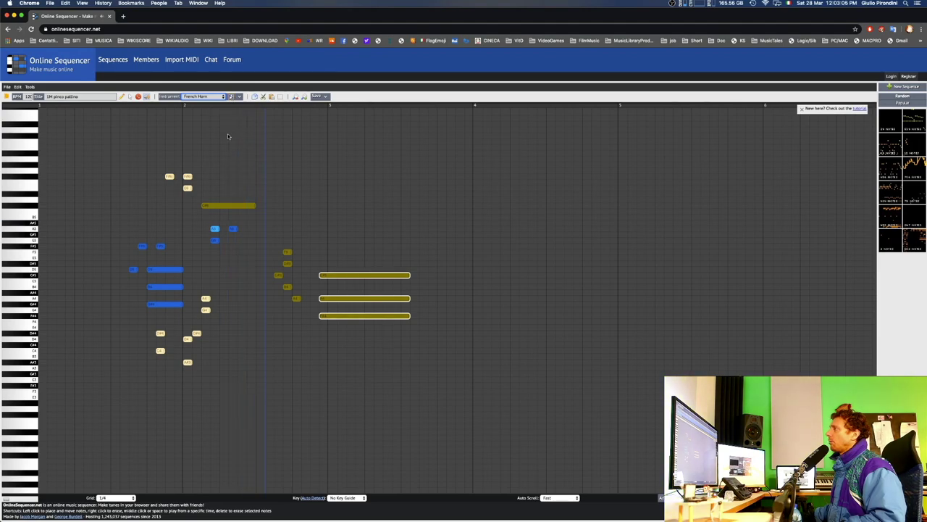
# Change the instrument of the selected three-note chord to Violin and clear the selection.
pyautogui.click(179, 96)
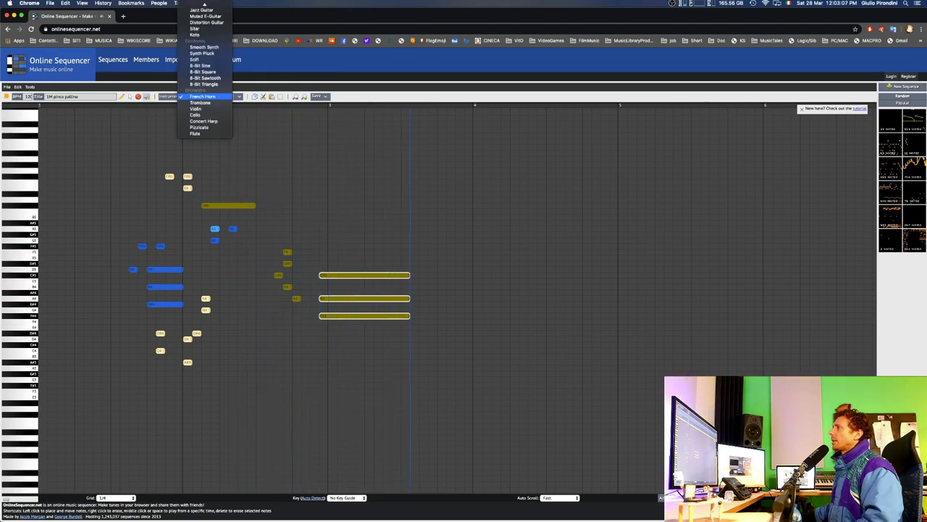
pyautogui.click(195, 109)
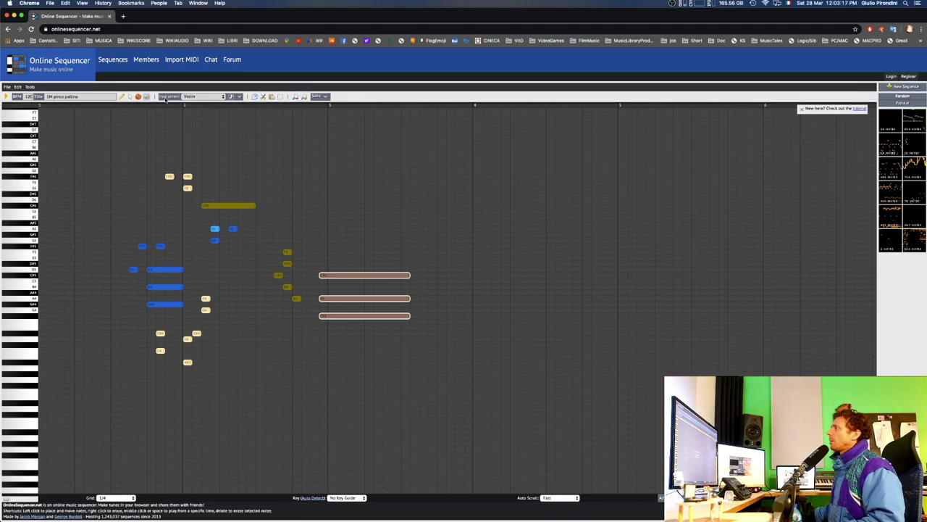
pyautogui.click(130, 97)
pyautogui.click(234, 143)
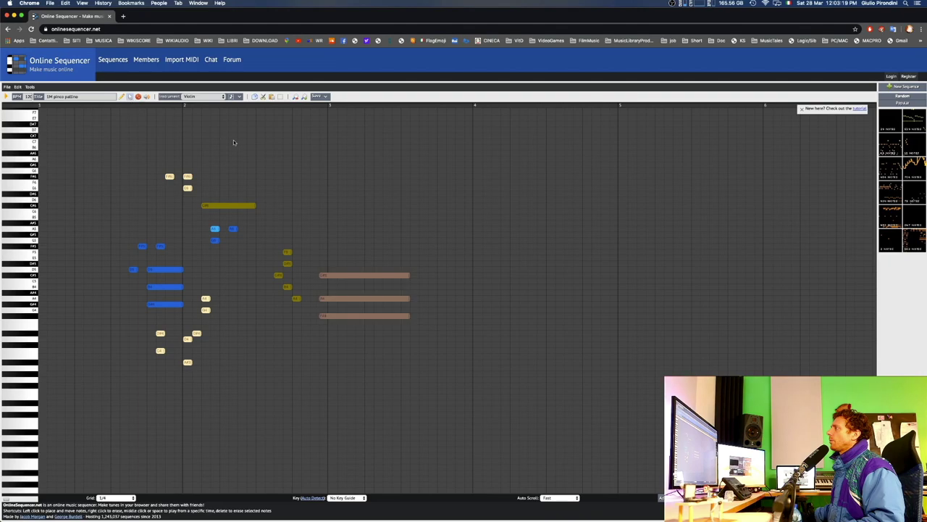
# Highlight the Violin notes, and select the long French Horn C#6 note in measure two instead.
pyautogui.click(231, 97)
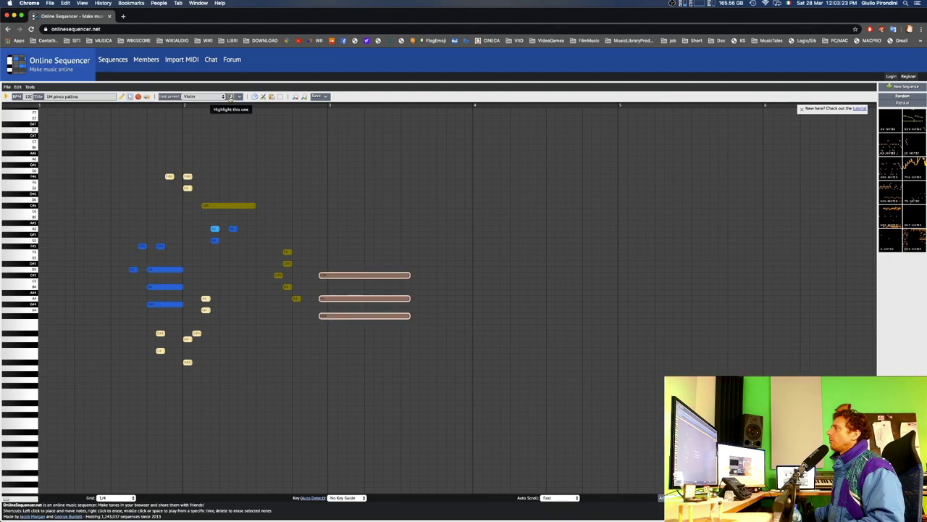
pyautogui.click(234, 117)
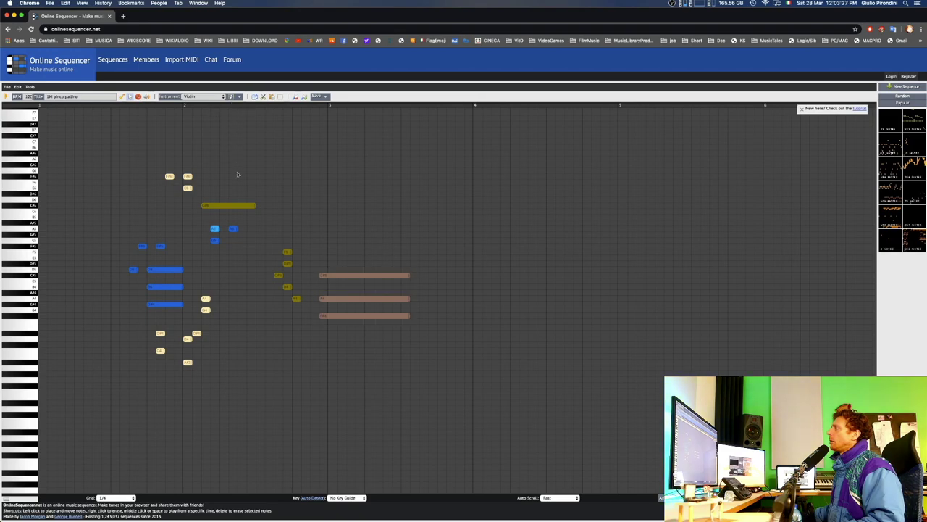
pyautogui.click(239, 204)
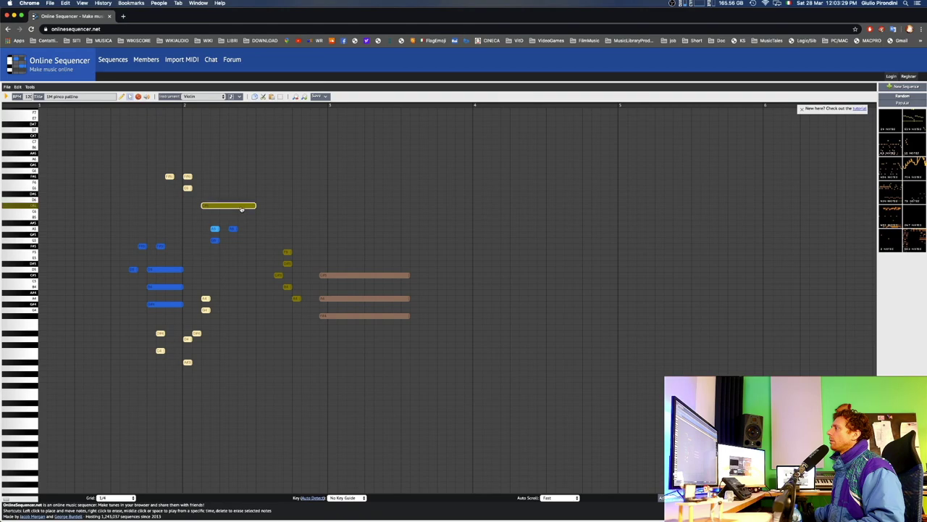
# Look over the per-instrument options and the list of available instruments, and close them with Violin still chosen.
pyautogui.click(239, 97)
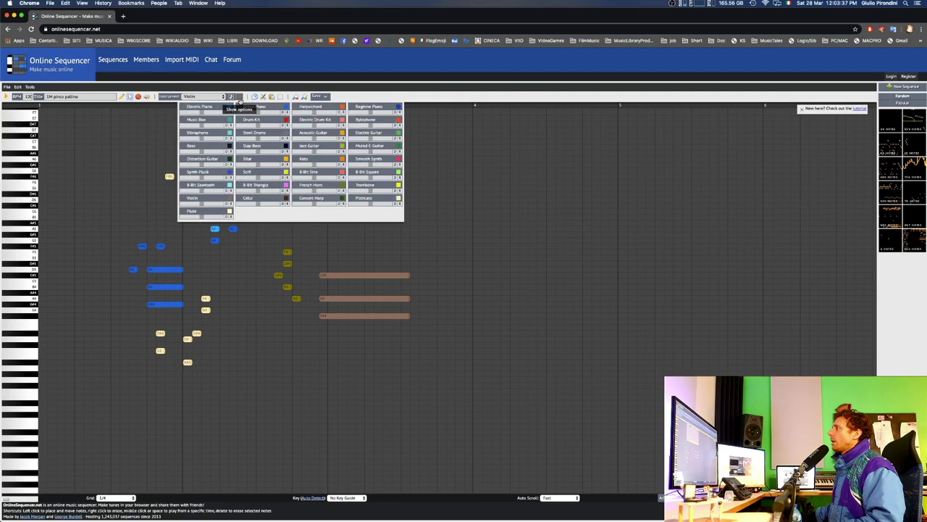
pyautogui.click(240, 98)
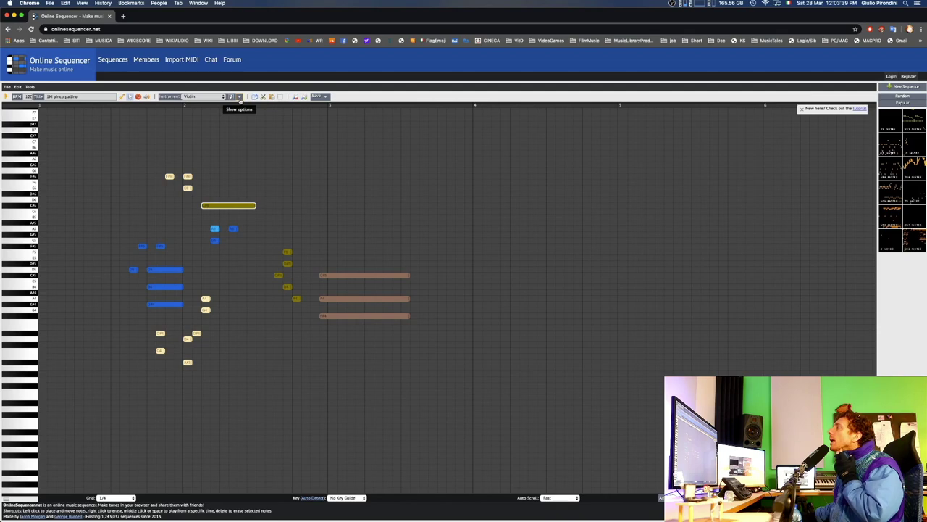
pyautogui.click(240, 97)
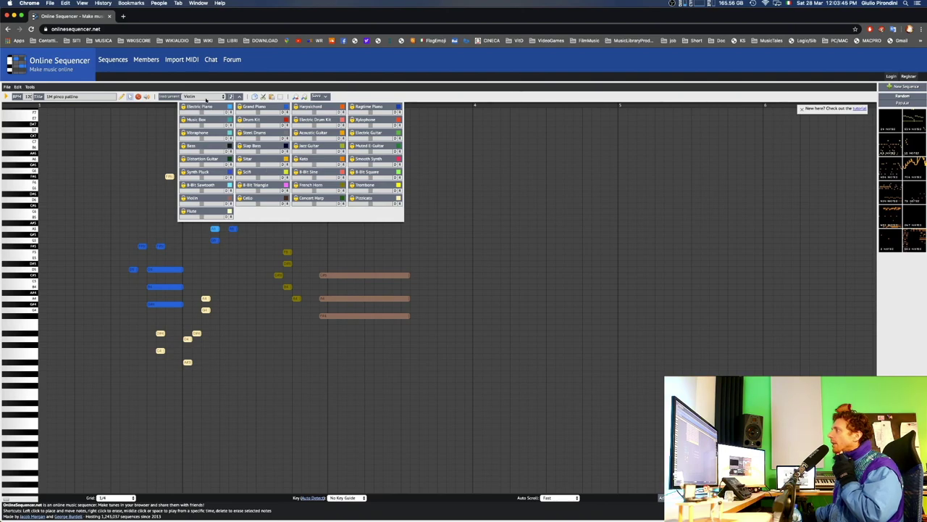
pyautogui.click(206, 96)
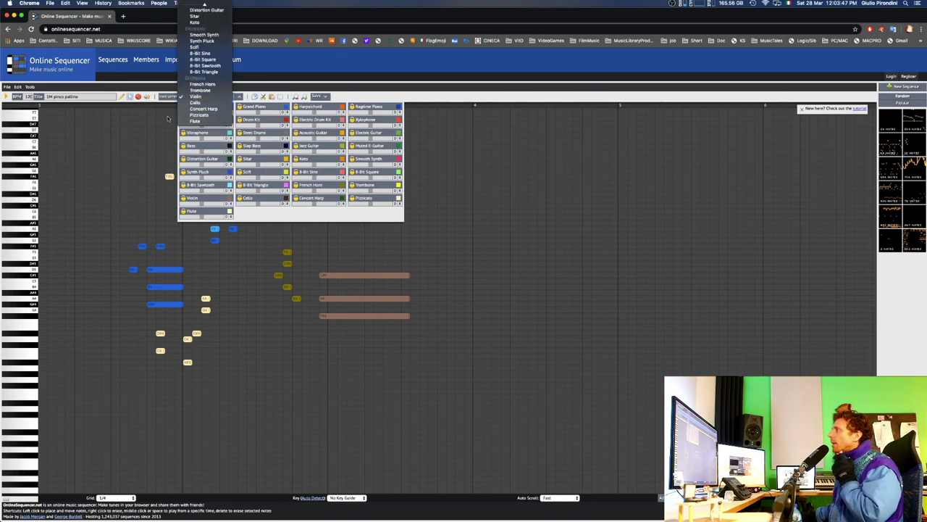
pyautogui.click(206, 97)
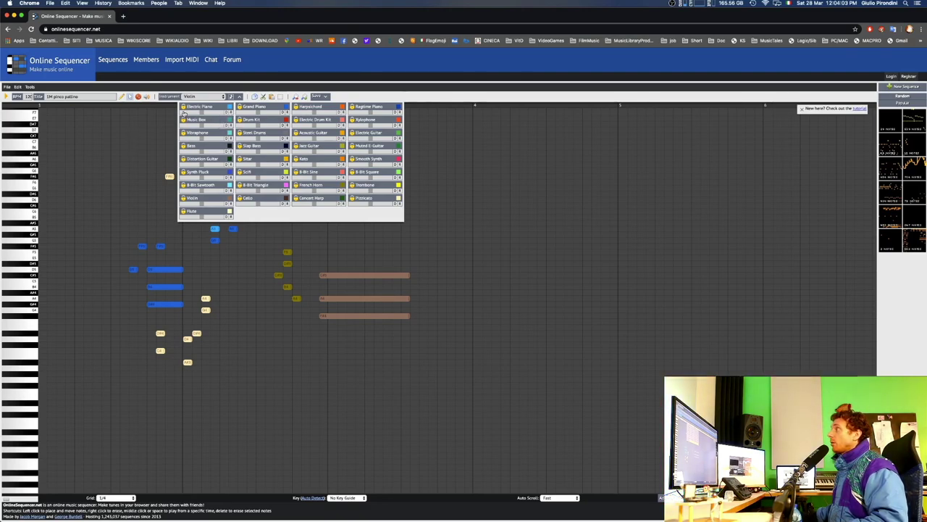
pyautogui.click(241, 96)
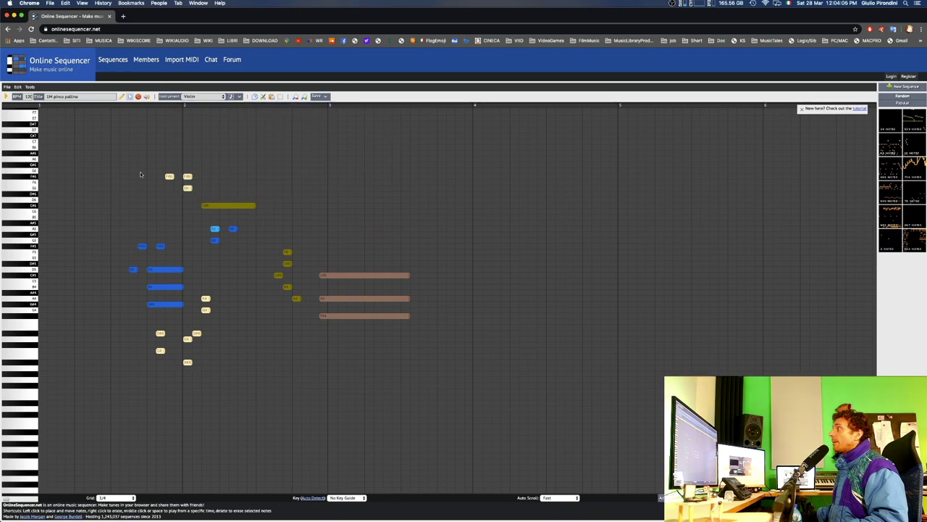
# Delete all notes from the grid and place short Violin notes F#6, E6, F#6, F#6 and F#6 across measures one and two.
pyautogui.moveTo(95, 152); pyautogui.dragTo(329, 358)
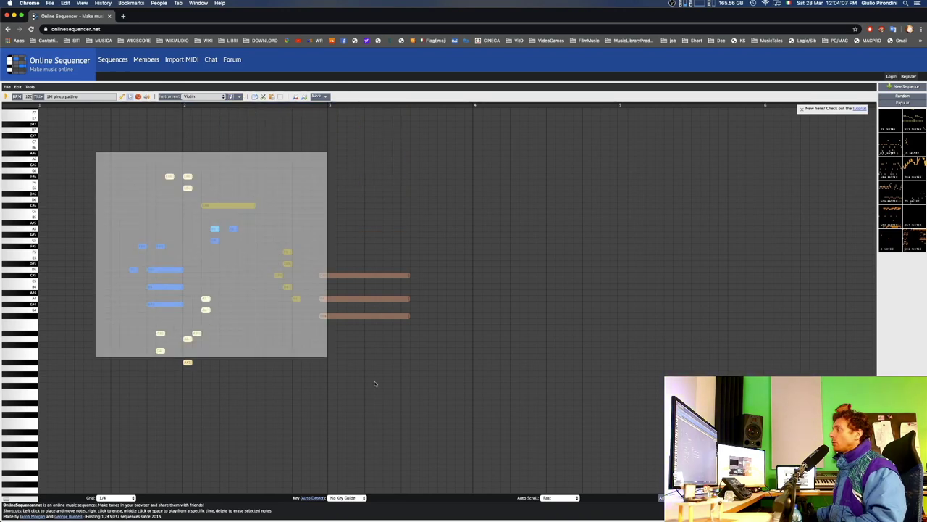
pyautogui.press('Delete')
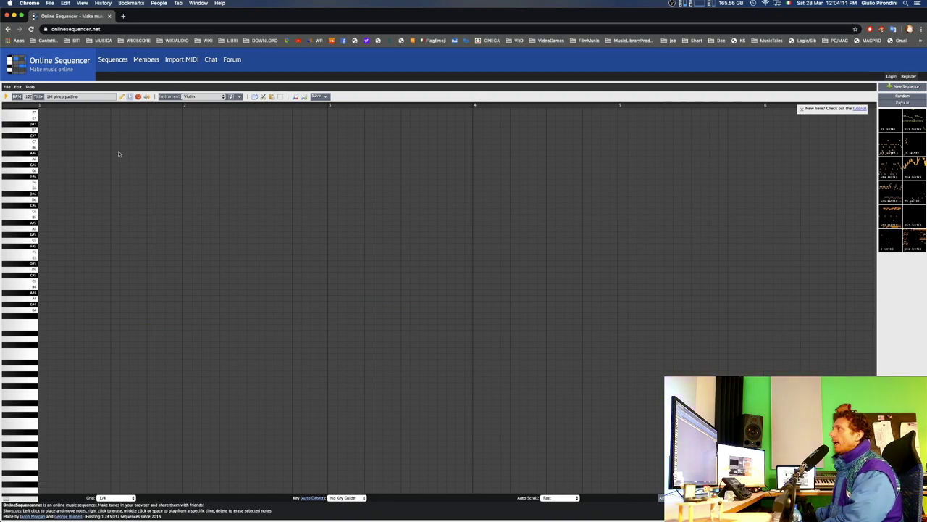
pyautogui.click(133, 176)
pyautogui.click(160, 188)
pyautogui.click(169, 176)
pyautogui.click(187, 176)
pyautogui.click(205, 176)
# Stack Violin notes F#6, D#6 and B5 in measure two and lengthen the three together to about two beats.
pyautogui.click(224, 194)
pyautogui.click(224, 217)
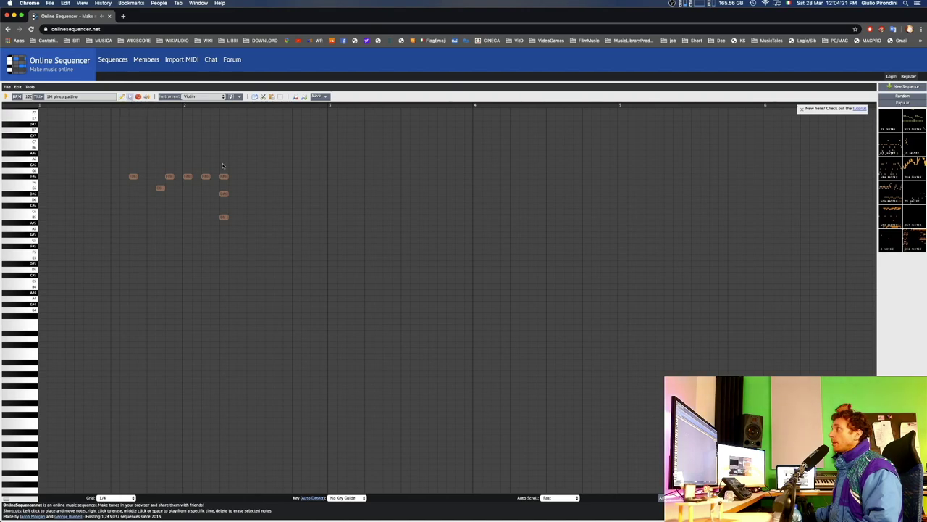
pyautogui.moveTo(223, 193); pyautogui.dragTo(291, 217)
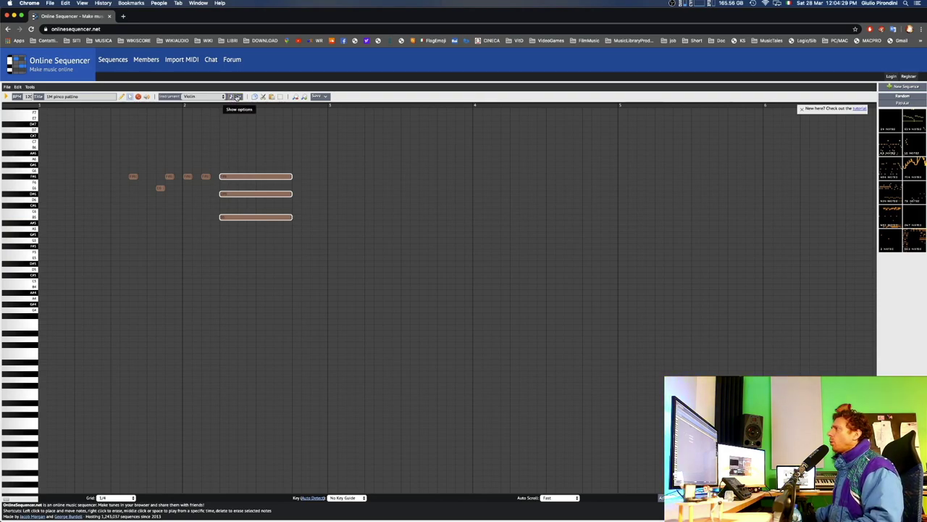
# Check the instrument options, play the Violin sequence and stop it, and return to the selection tool.
pyautogui.click(238, 97)
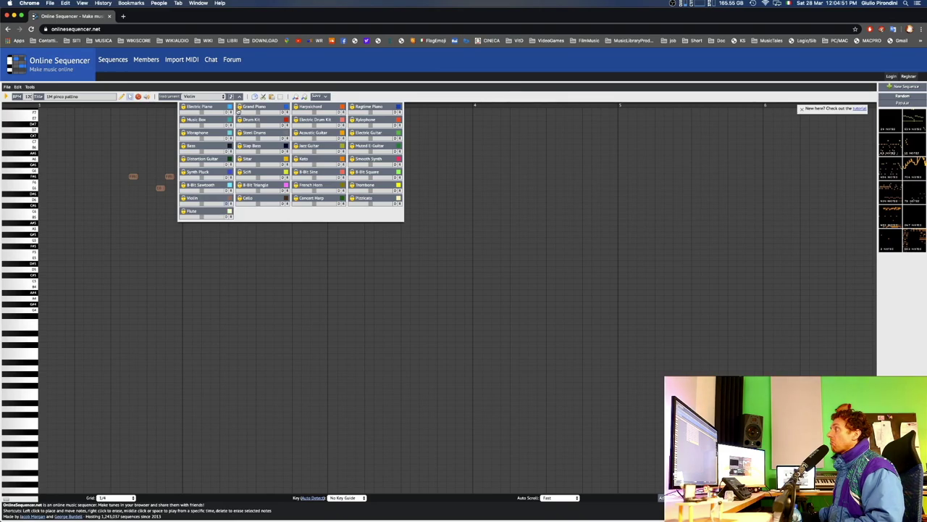
pyautogui.click(231, 96)
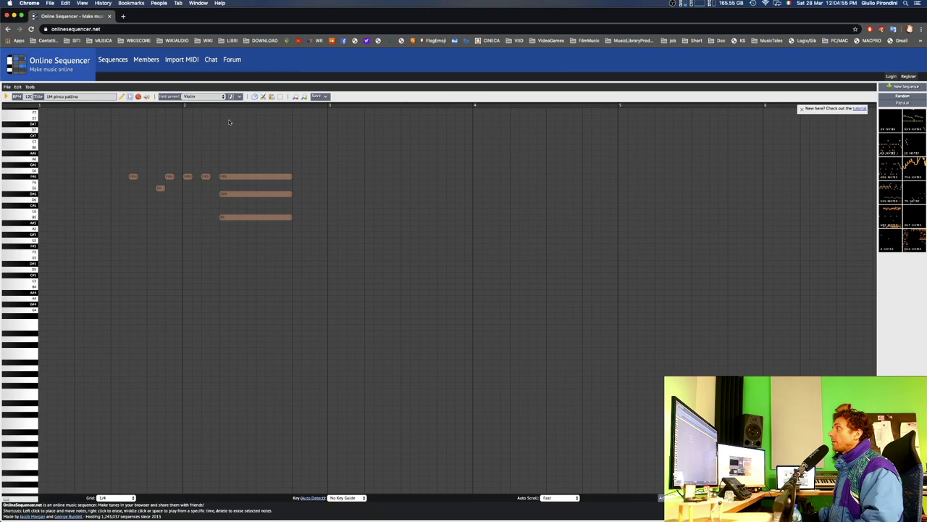
pyautogui.click(147, 96)
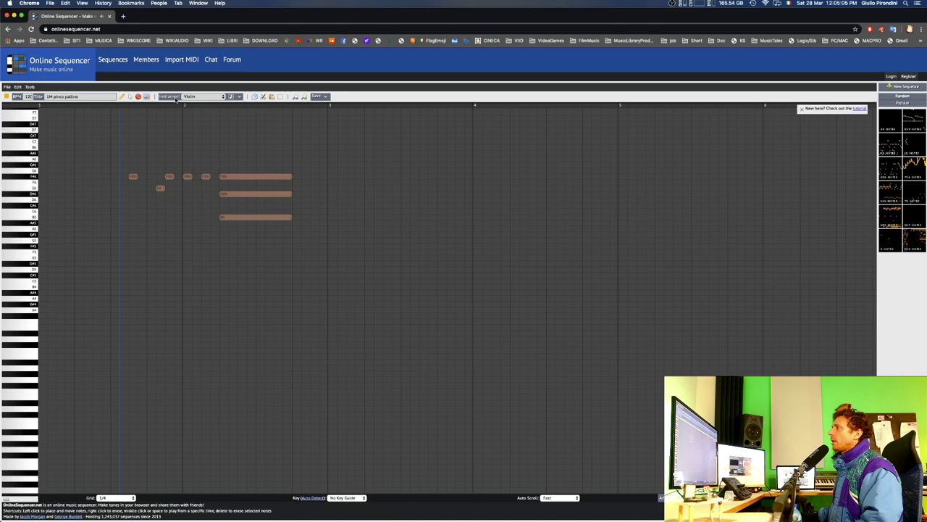
pyautogui.click(6, 97)
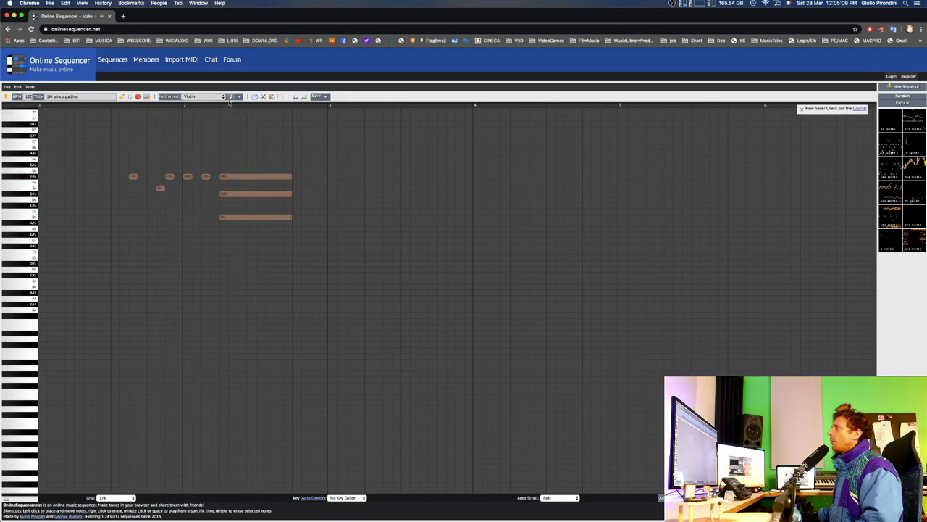
pyautogui.click(131, 97)
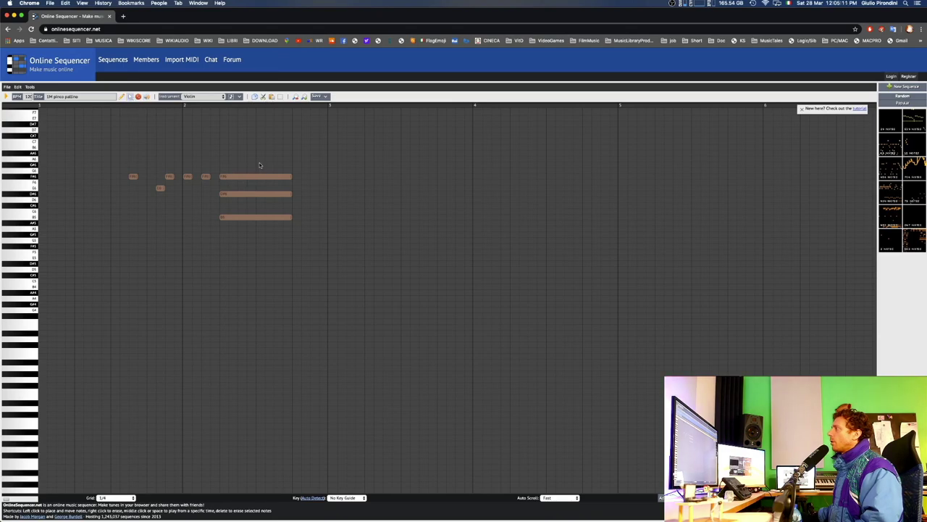
# Select the three Violin chord notes F#6, D#6 and B5 and lengthen them together into measure four, about nine beats.
pyautogui.moveTo(265, 166); pyautogui.dragTo(277, 231)
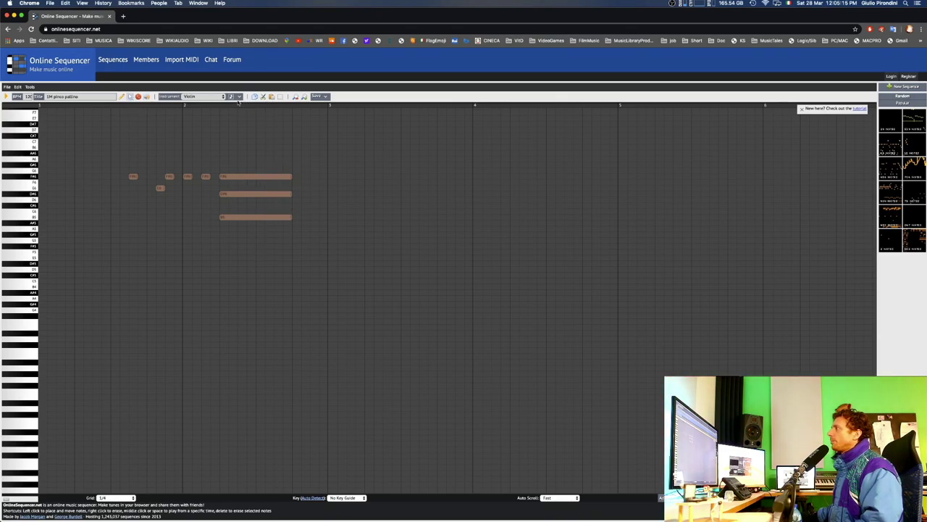
pyautogui.click(268, 176)
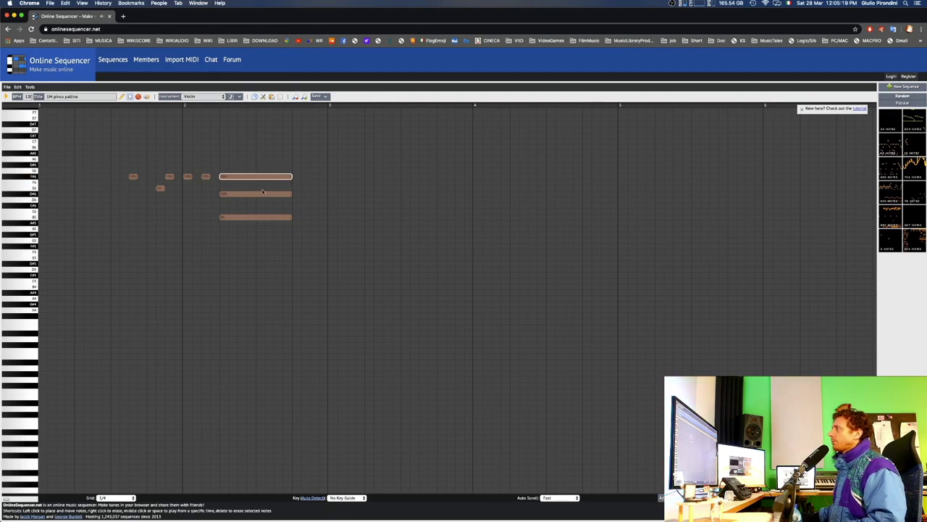
pyautogui.keyDown('shift'); pyautogui.click(263, 194); pyautogui.keyUp('shift')
pyautogui.keyDown('shift'); pyautogui.click(269, 216); pyautogui.keyUp('shift')
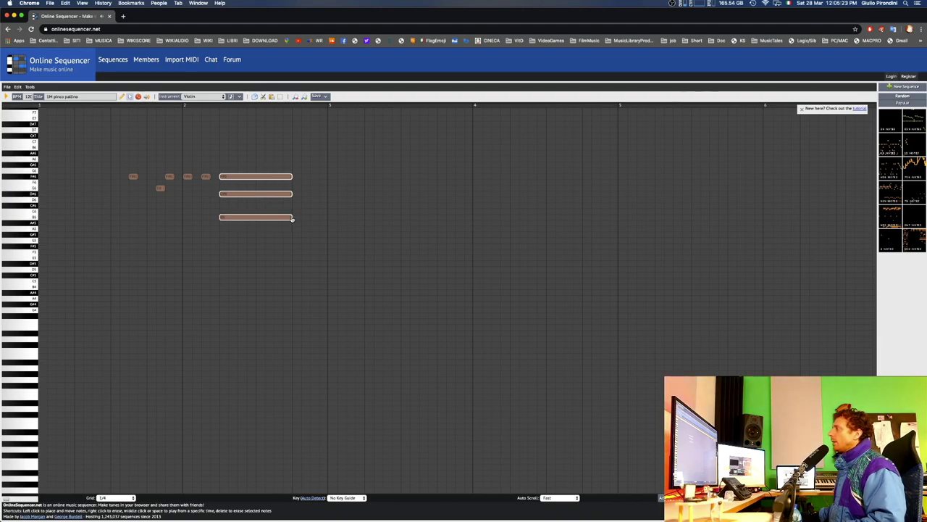
pyautogui.moveTo(289, 217); pyautogui.dragTo(538, 217)
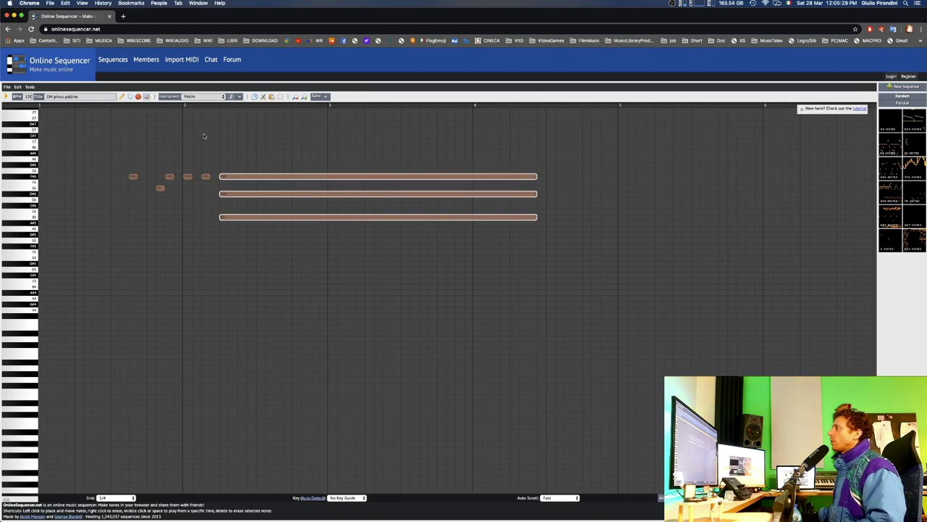
# Play back the lengthened Violin chord and check the Violin's Delay option.
pyautogui.press('space')
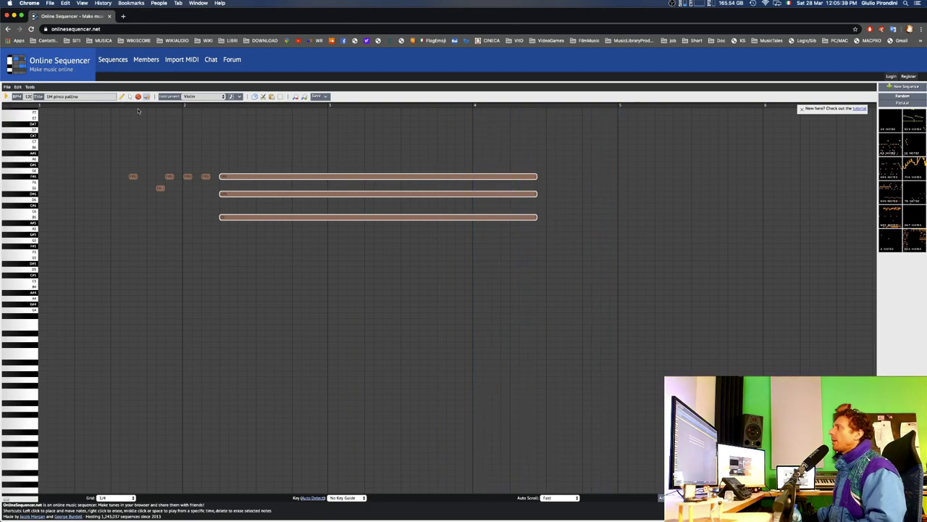
pyautogui.click(239, 96)
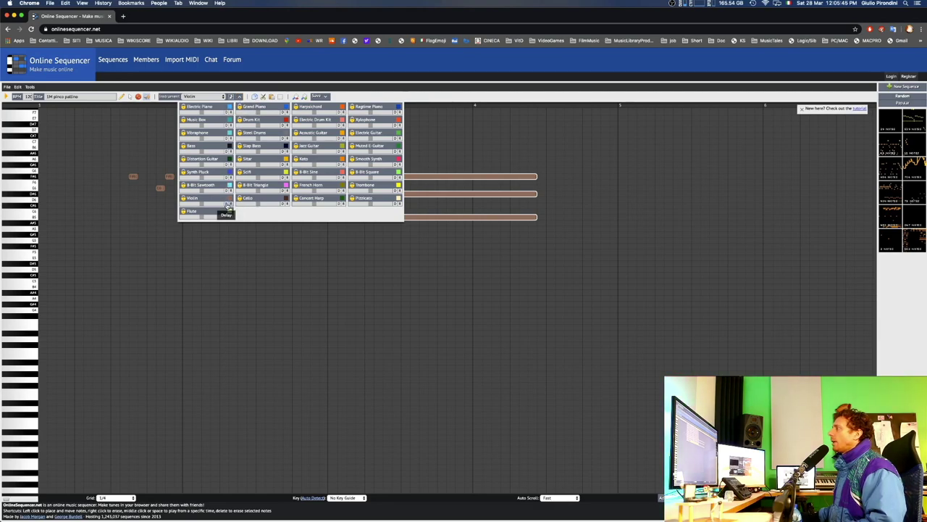
pyautogui.click(239, 96)
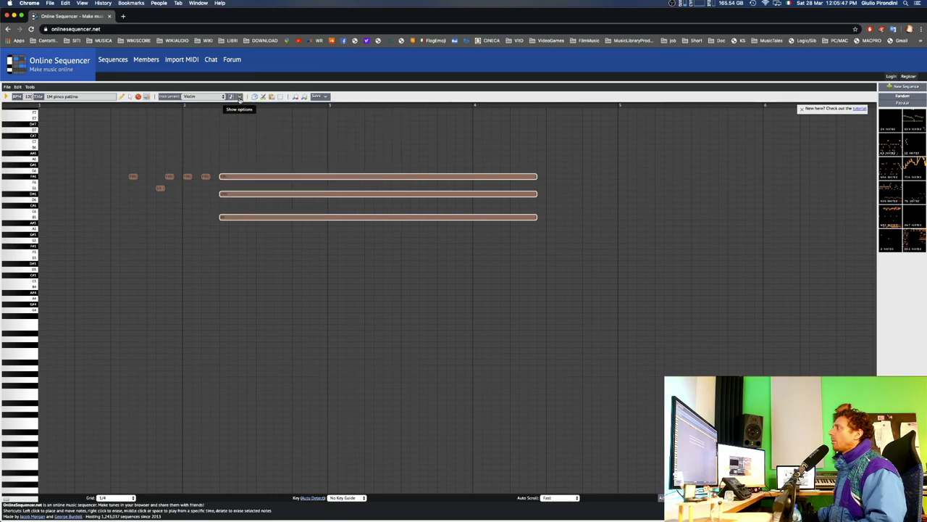
pyautogui.press('space')
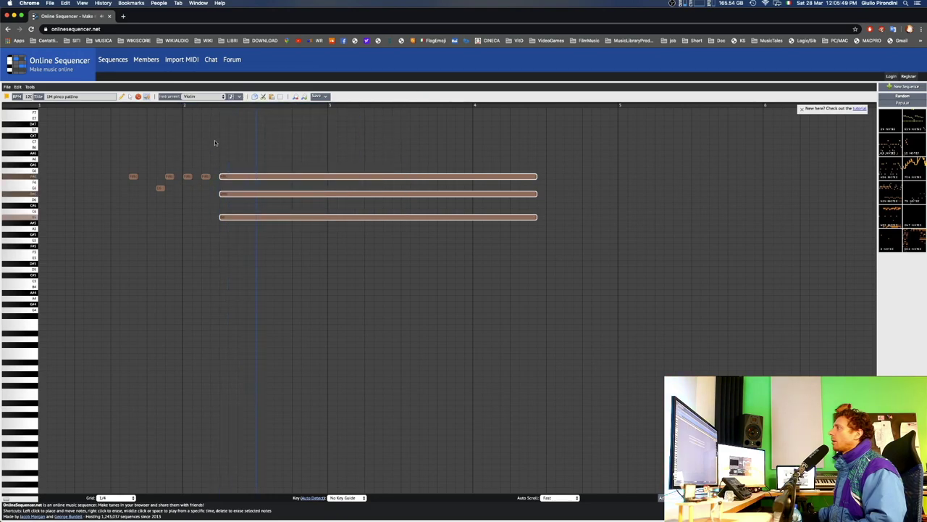
pyautogui.press('space')
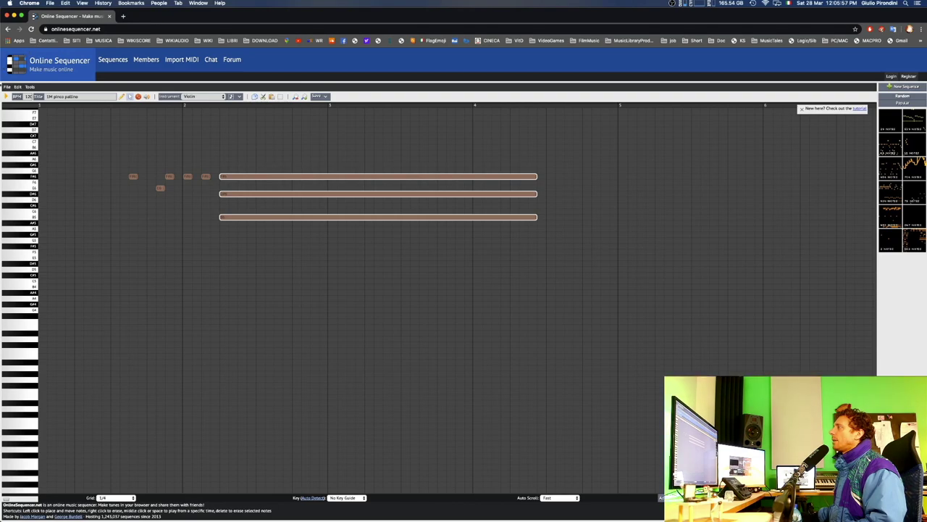
# Move the three long Violin notes to the start of measure three and one semitone down to F6, D6 and A#5, and clear the selection.
pyautogui.moveTo(225, 159); pyautogui.dragTo(265, 248)
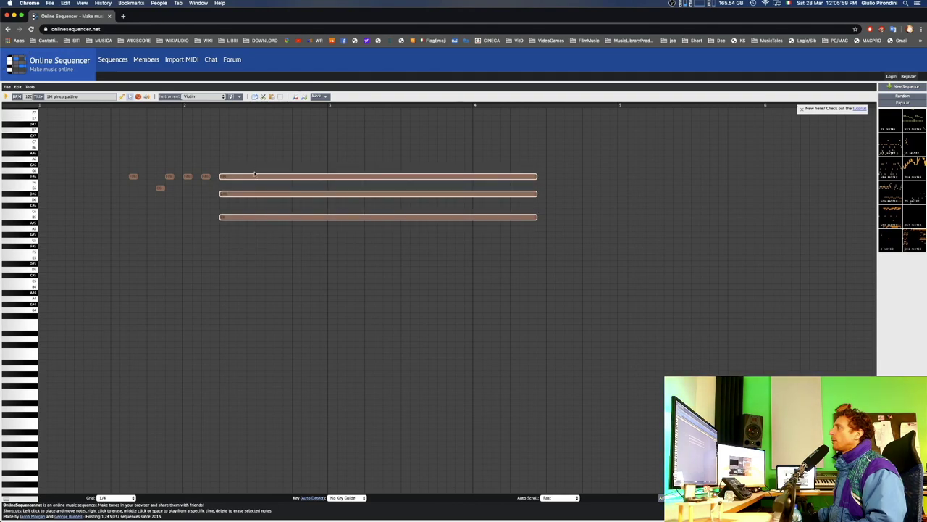
pyautogui.moveTo(253, 178); pyautogui.dragTo(370, 185)
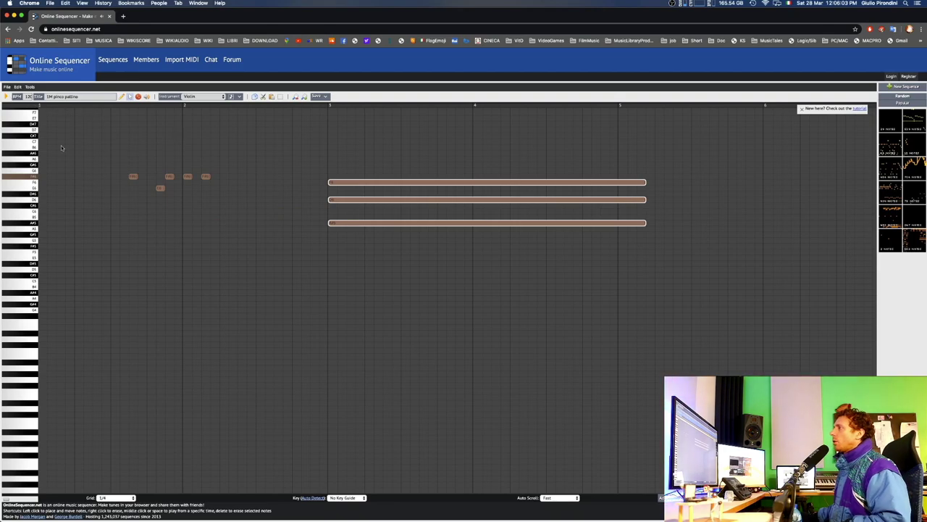
pyautogui.click(157, 171)
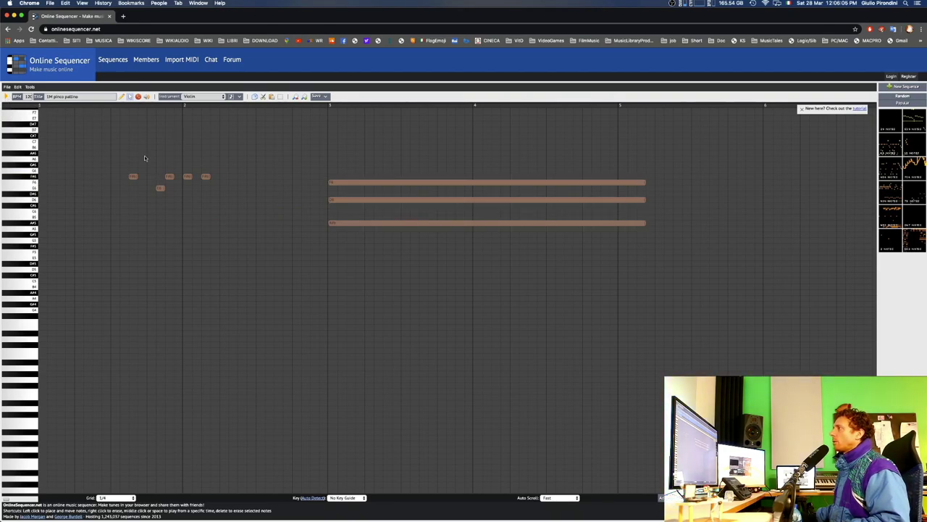
# Play the sequence with the moved chord and review the instrument options and instrument list again.
pyautogui.click(6, 96)
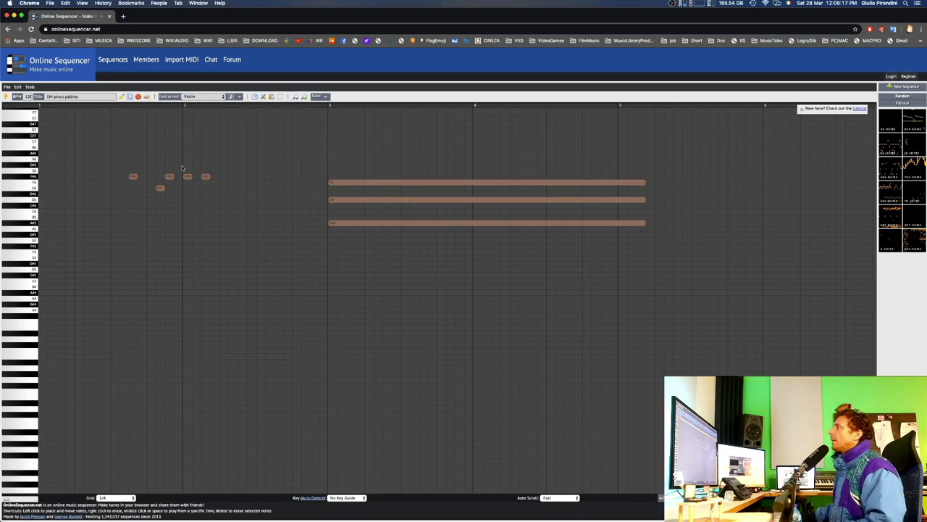
pyautogui.click(240, 97)
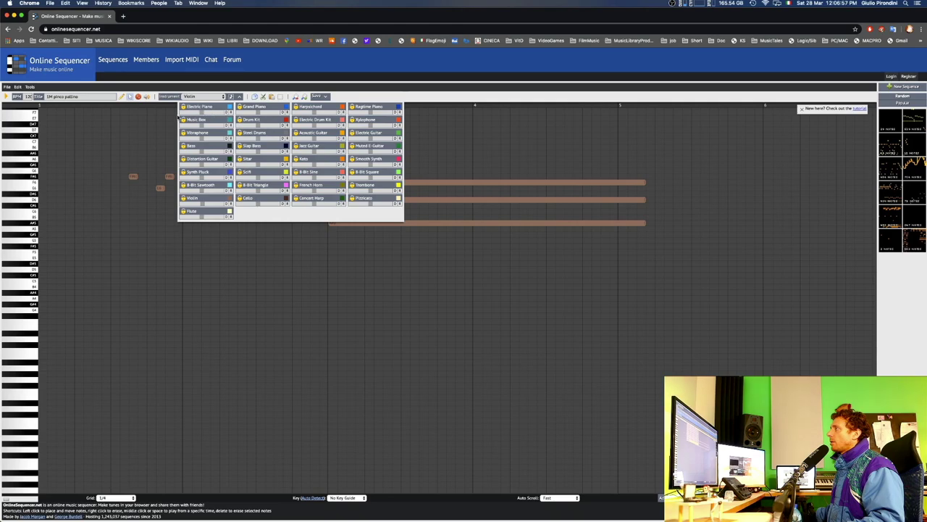
pyautogui.click(225, 97)
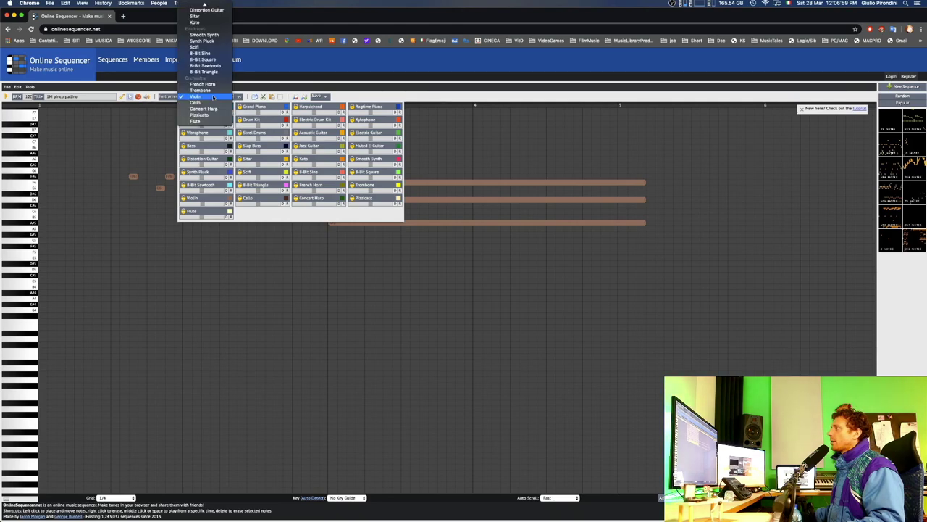
pyautogui.click(210, 97)
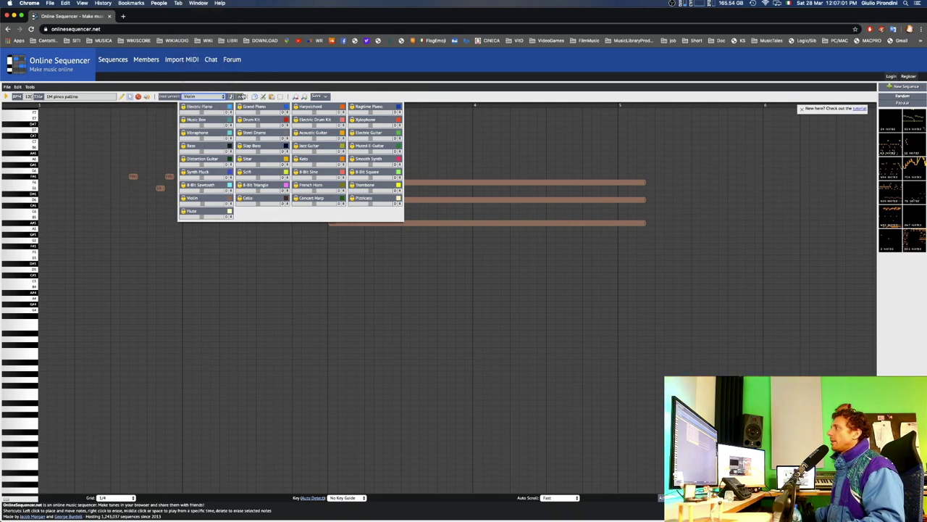
pyautogui.click(241, 97)
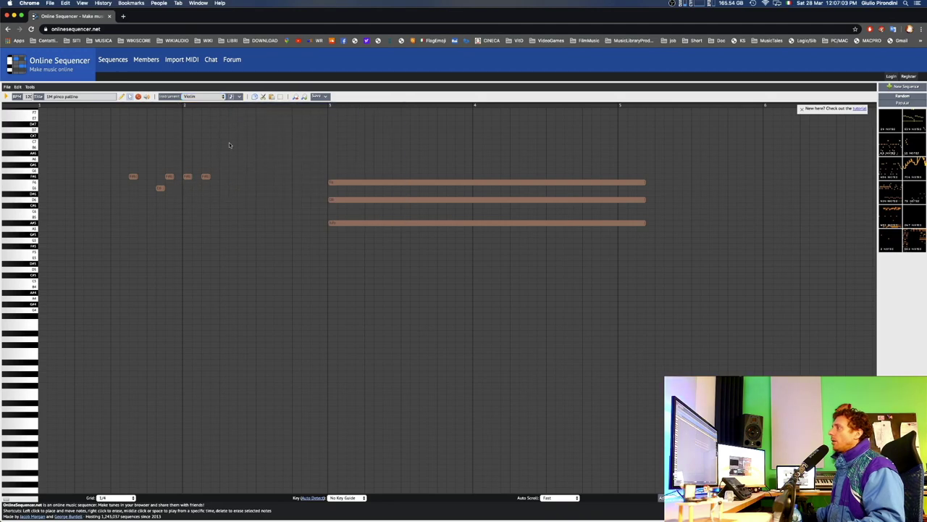
# Switch the instrument to Trombone and place short notes C5, C5, B4, B4 and G#4 across measures one and two.
pyautogui.click(191, 97)
pyautogui.click(203, 91)
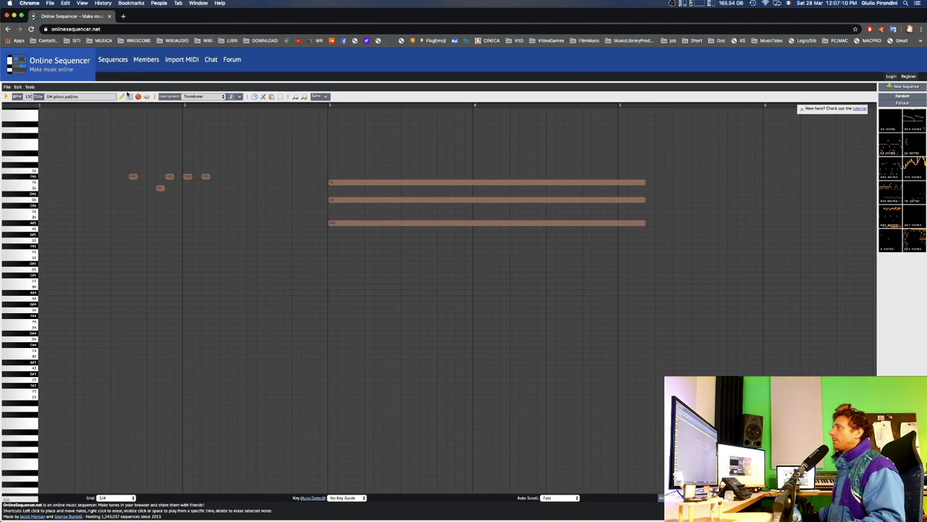
pyautogui.click(151, 281)
pyautogui.click(178, 281)
pyautogui.click(196, 286)
pyautogui.click(233, 287)
pyautogui.click(260, 303)
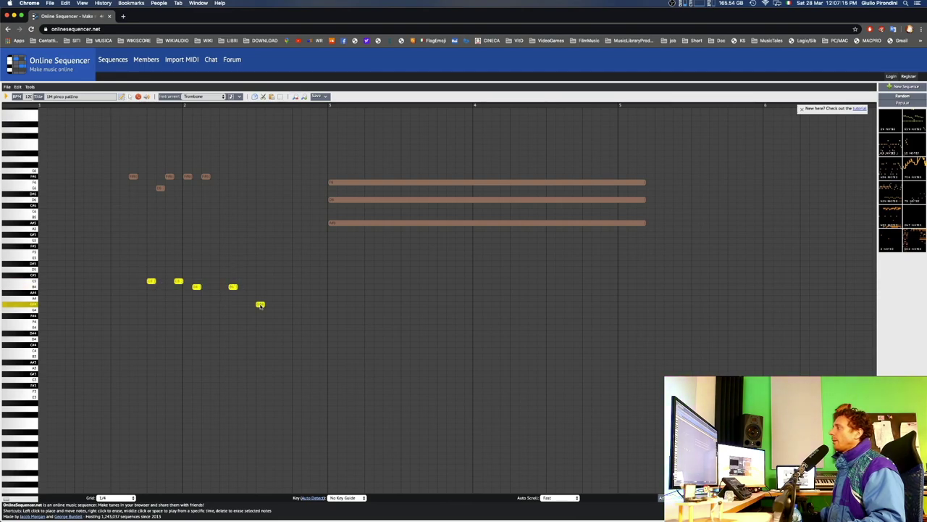
# Switch the instrument to 8-Bit Sine and place a rising line of short notes from F3 to F#5 across measures one to three.
pyautogui.click(194, 96)
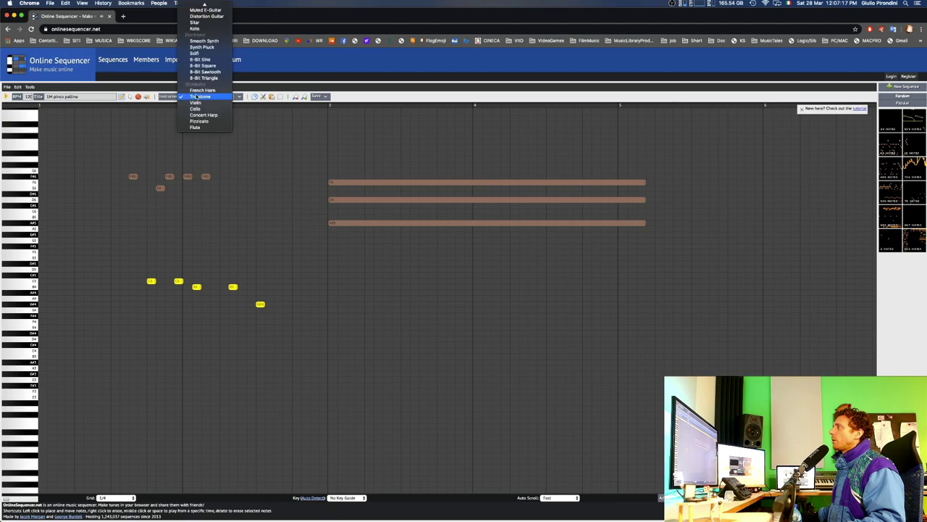
pyautogui.click(200, 59)
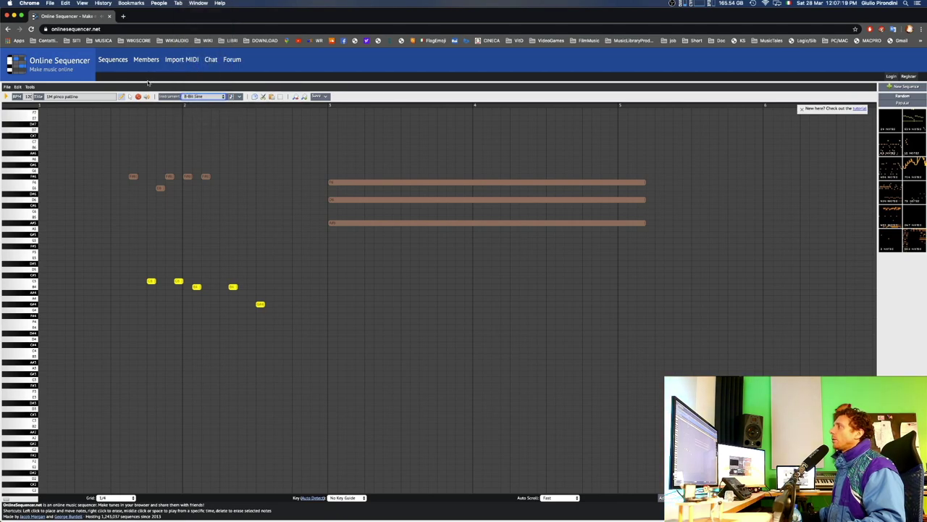
pyautogui.click(151, 391)
pyautogui.click(169, 380)
pyautogui.click(206, 357)
pyautogui.click(242, 345)
pyautogui.click(278, 334)
pyautogui.click(314, 321)
pyautogui.click(332, 304)
pyautogui.click(350, 293)
pyautogui.click(378, 275)
pyautogui.click(400, 254)
pyautogui.click(406, 247)
pyautogui.click(456, 247)
pyautogui.click(378, 288)
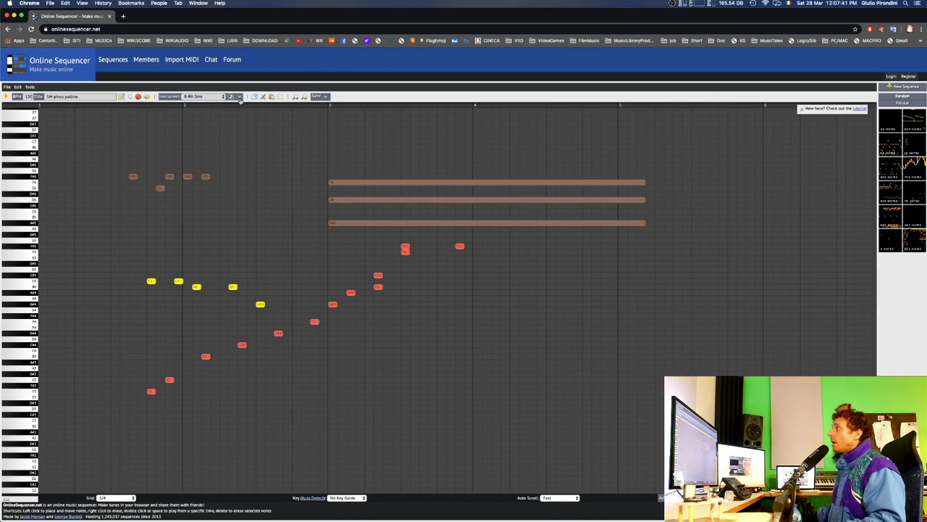
# Review the instrument options and lock the Violin.
pyautogui.click(239, 97)
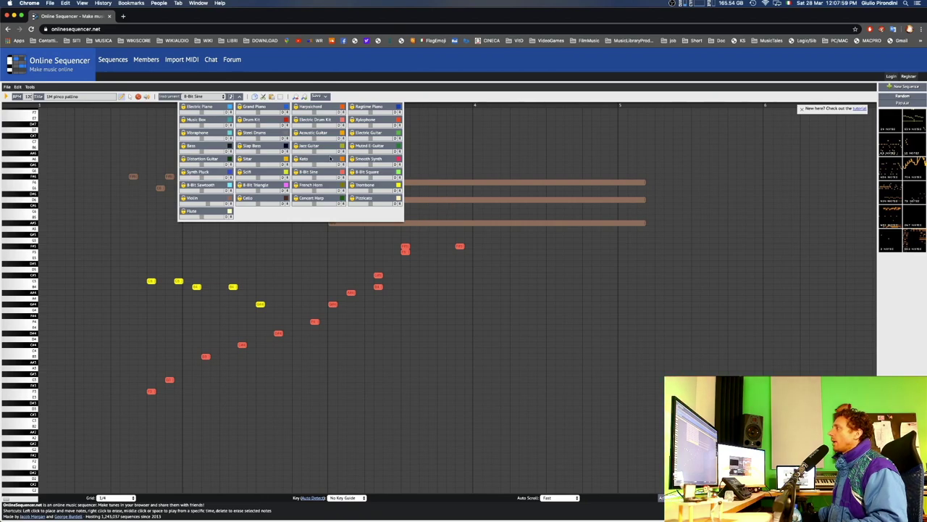
pyautogui.click(231, 96)
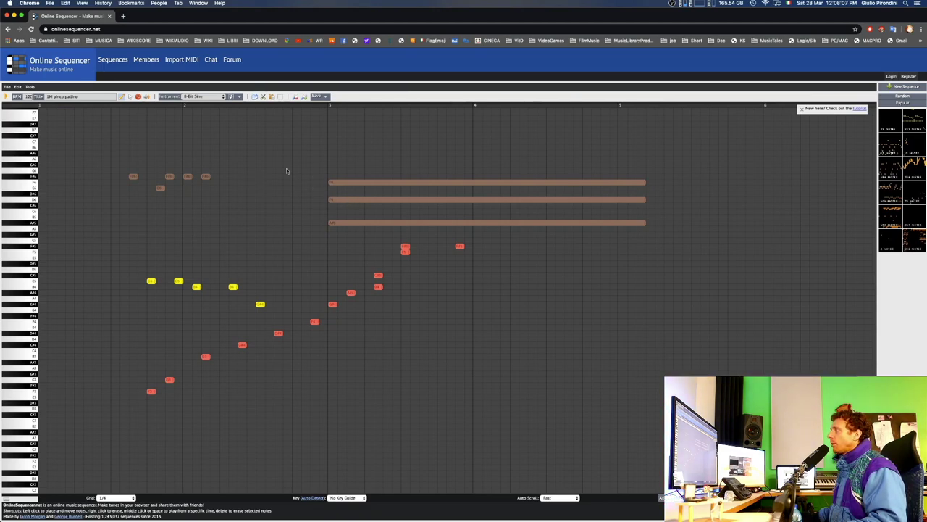
pyautogui.click(239, 97)
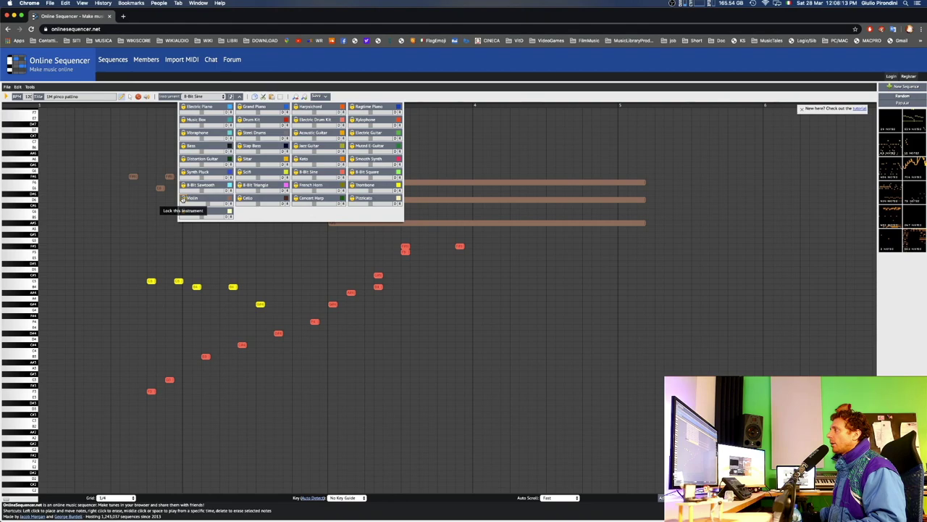
pyautogui.click(182, 198)
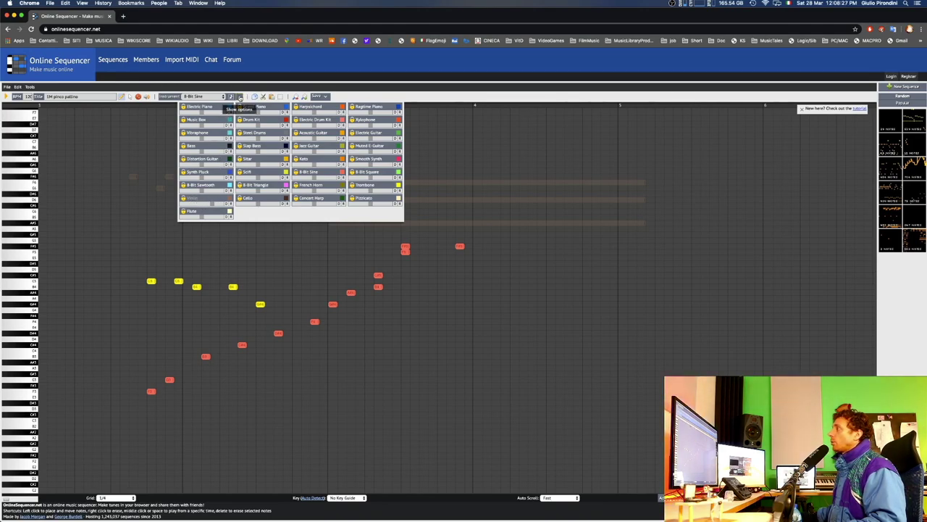
pyautogui.click(239, 97)
# Place an 8-Bit Sine B5 note near the end of measure two and try to box-select the locked Violin notes.
pyautogui.click(334, 182)
pyautogui.moveTo(334, 182); pyautogui.dragTo(307, 217)
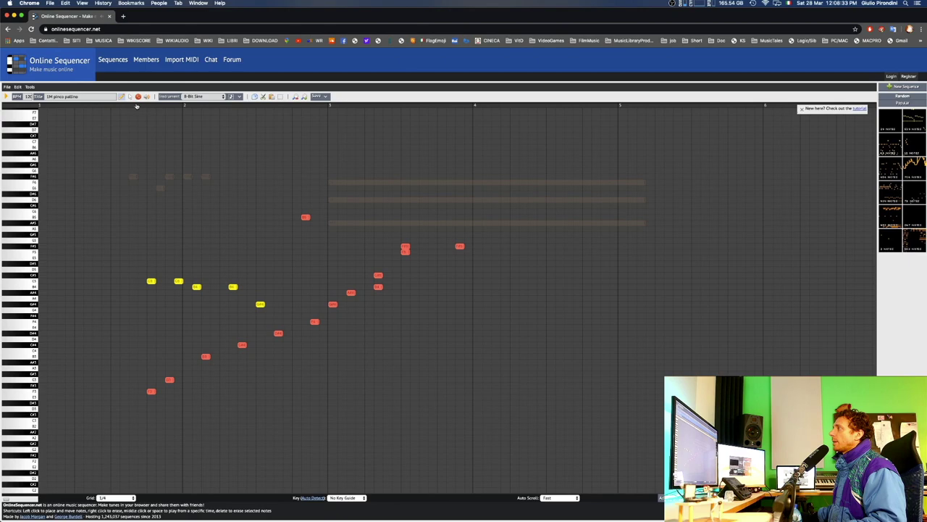
pyautogui.click(130, 96)
pyautogui.moveTo(163, 166); pyautogui.dragTo(208, 191)
pyautogui.moveTo(166, 165); pyautogui.dragTo(213, 183)
pyautogui.moveTo(376, 160); pyautogui.dragTo(377, 261)
pyautogui.moveTo(353, 190); pyautogui.dragTo(350, 257)
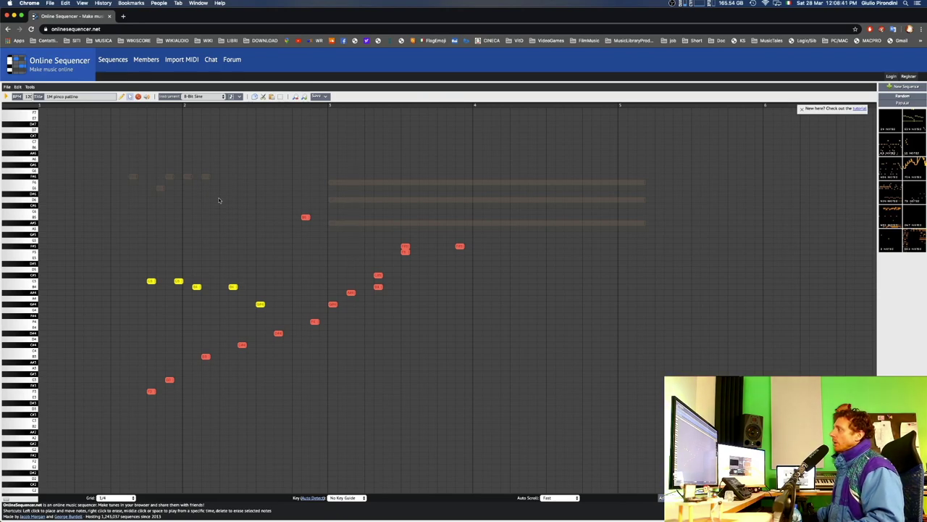
pyautogui.moveTo(214, 201); pyautogui.dragTo(103, 154)
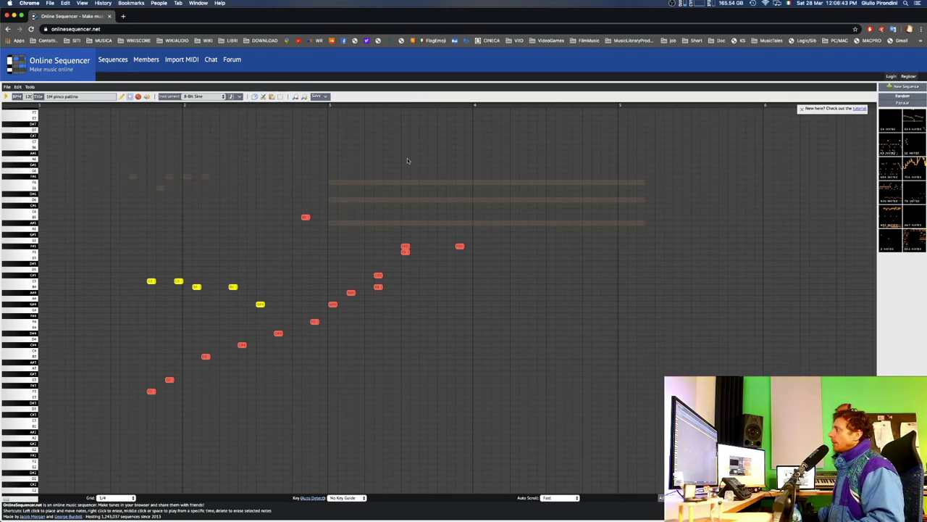
pyautogui.moveTo(404, 156); pyautogui.dragTo(397, 242)
pyautogui.moveTo(382, 171); pyautogui.dragTo(373, 257)
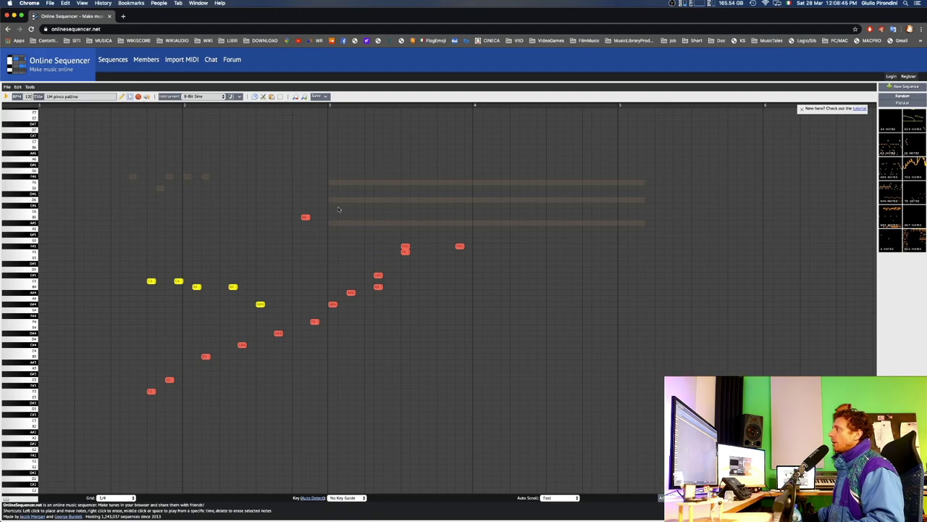
# Unlock the Violin and move its highest long note in measure three up to G6.
pyautogui.click(239, 97)
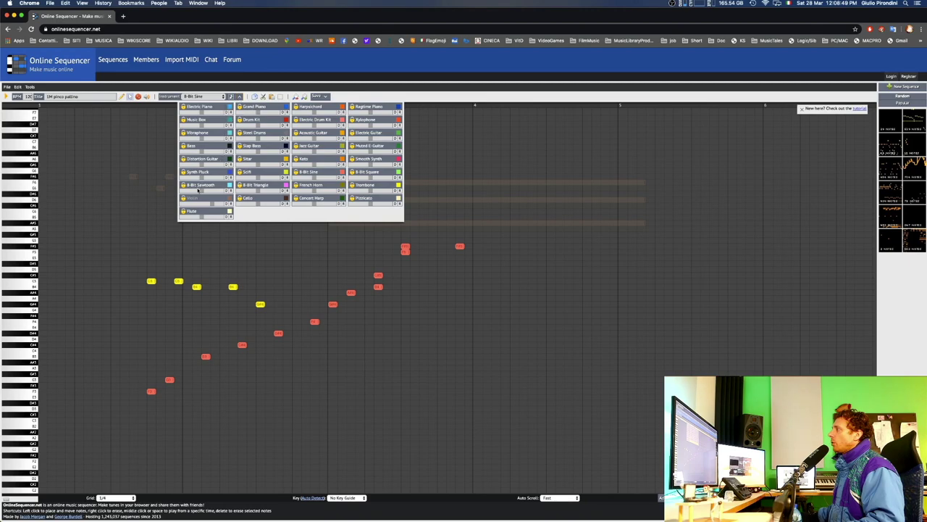
pyautogui.click(185, 199)
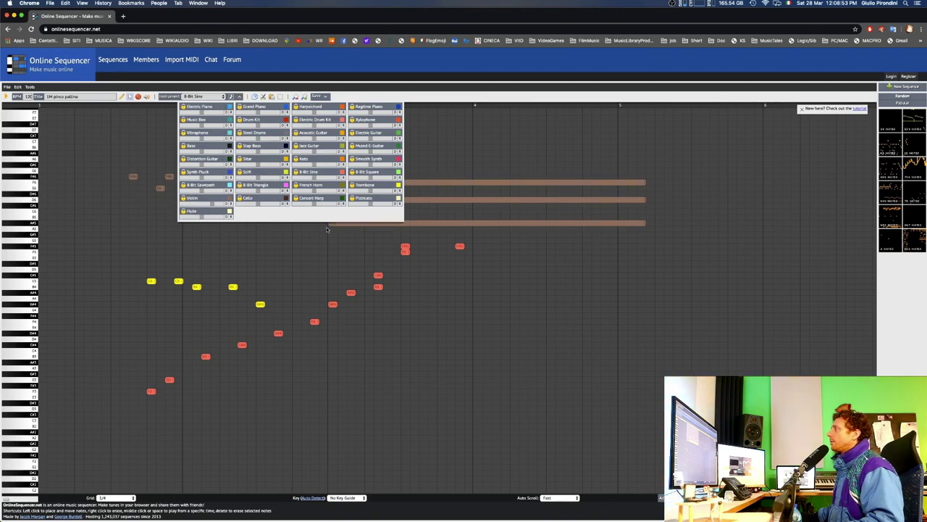
pyautogui.click(239, 98)
pyautogui.moveTo(389, 184); pyautogui.dragTo(387, 171)
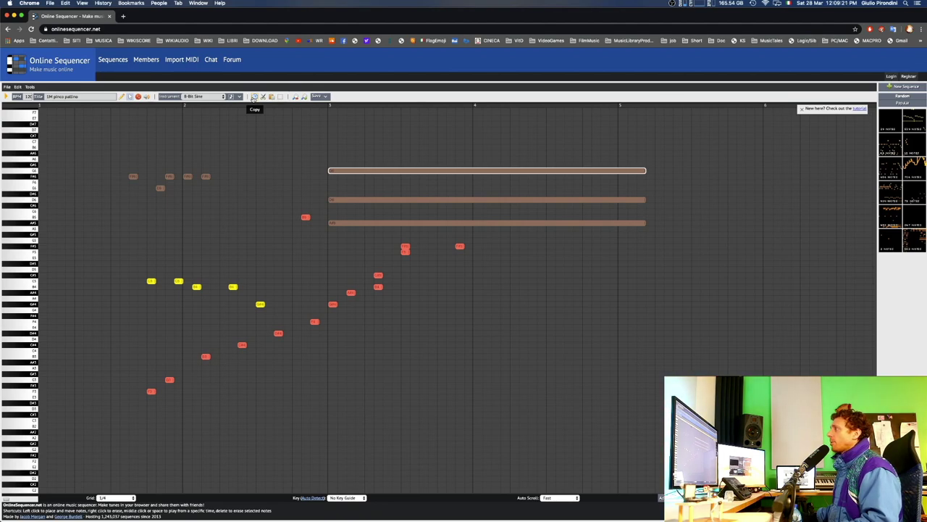
# Clear the note selection and review the file and editing commands, such as save, undo, copy, cut and paste.
pyautogui.click(9, 86)
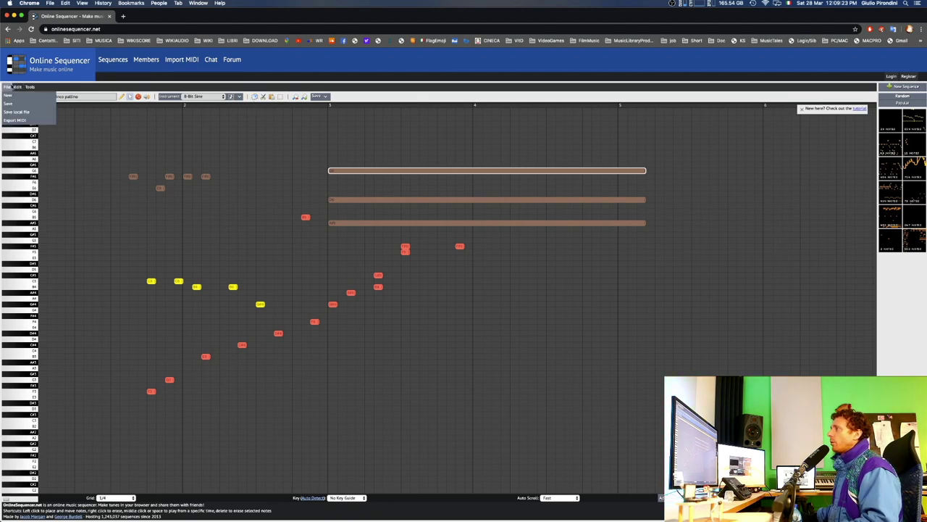
pyautogui.click(17, 86)
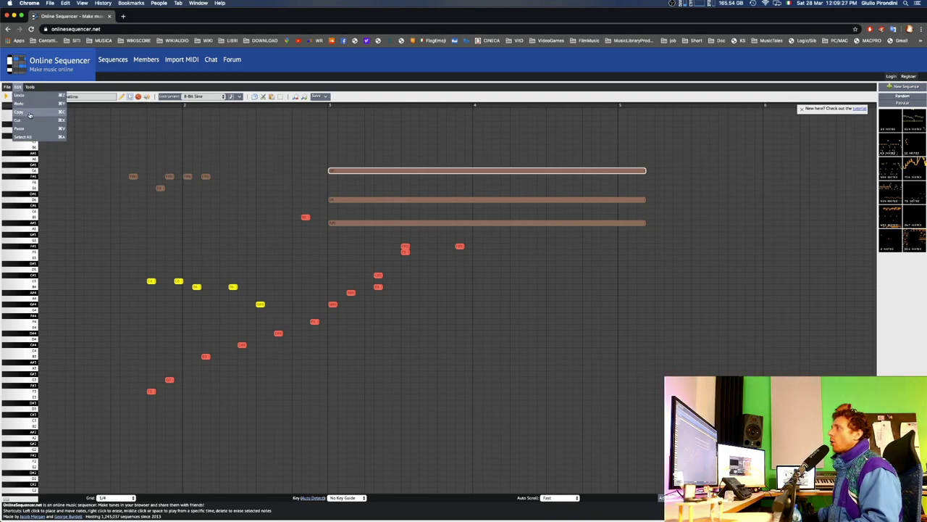
pyautogui.click(166, 133)
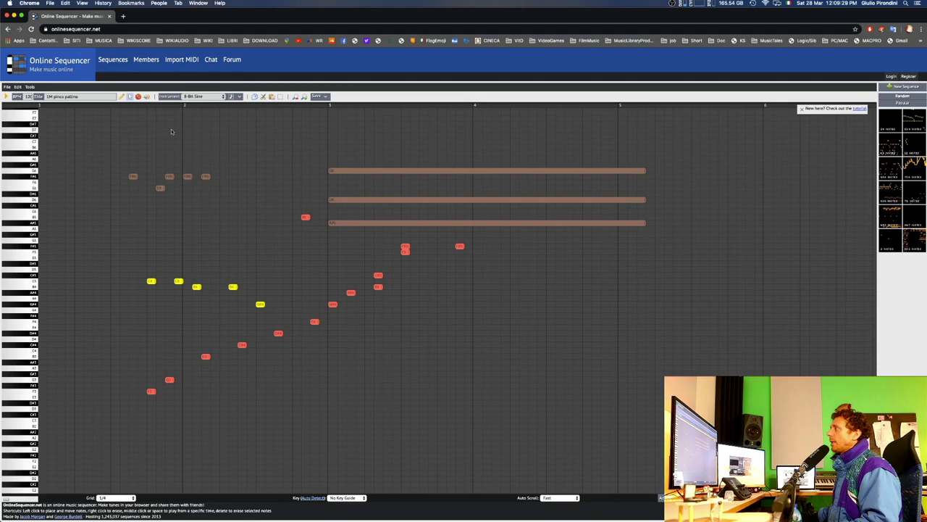
pyautogui.click(272, 97)
pyautogui.click(281, 98)
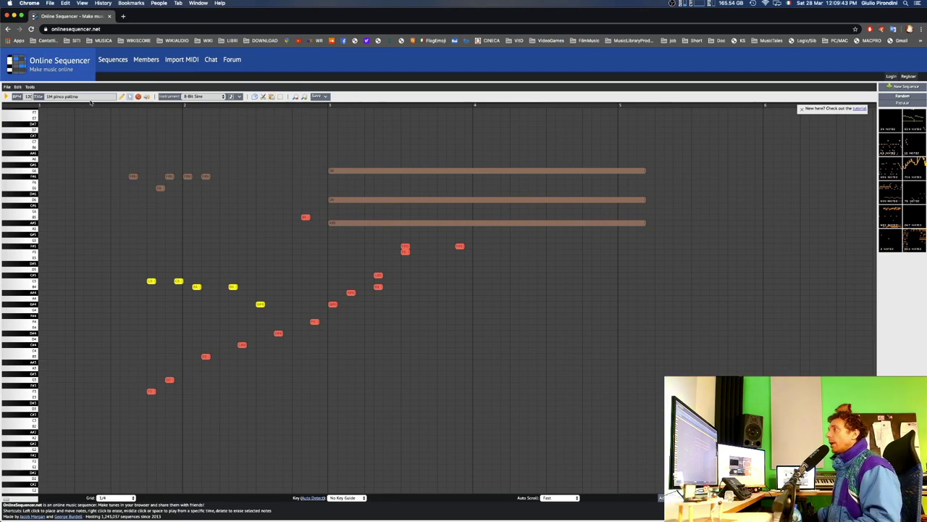
pyautogui.click(17, 87)
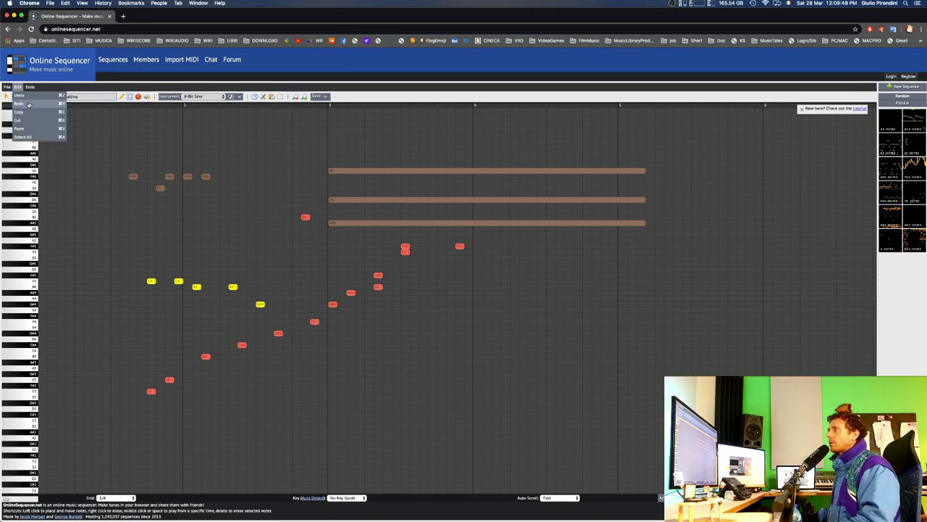
pyautogui.click(78, 110)
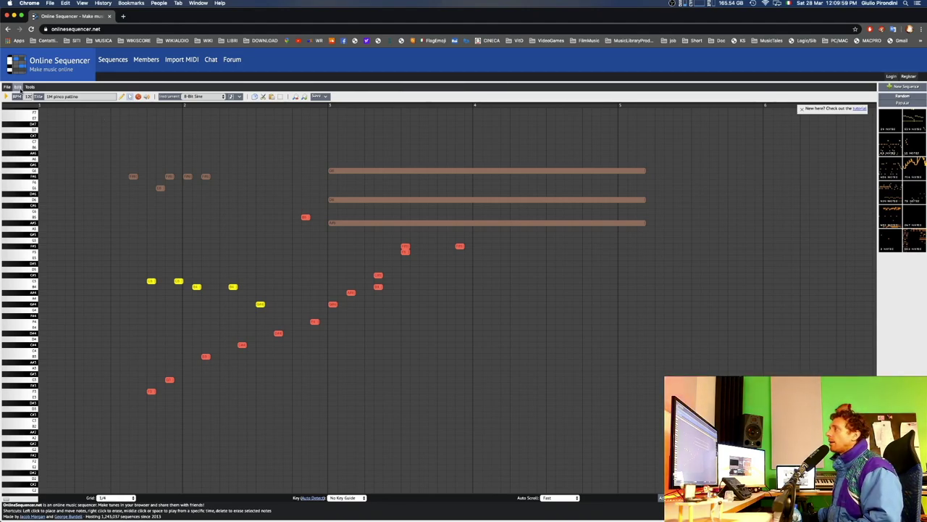
# Try zooming the note grid in and out, ending with a wider view of the whole sequence.
pyautogui.click(305, 98)
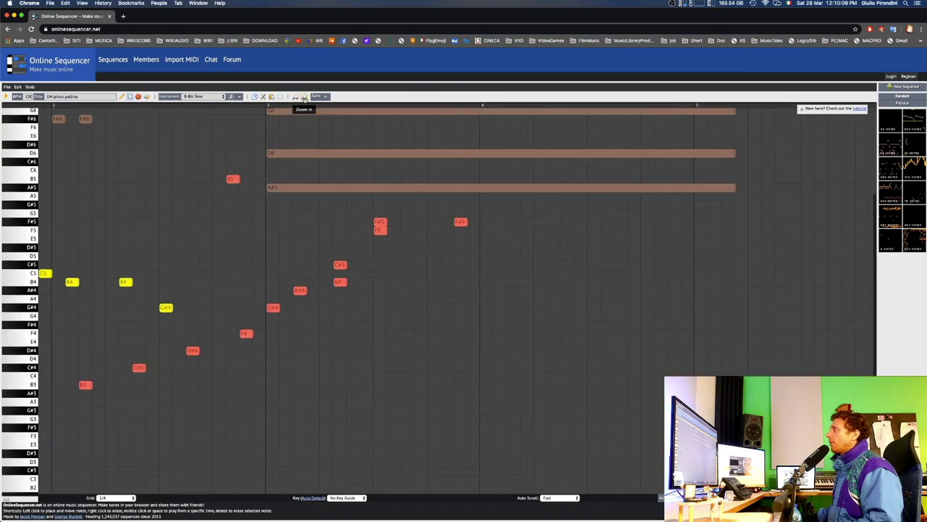
pyautogui.click(305, 98)
pyautogui.click(296, 98)
pyautogui.click(295, 99)
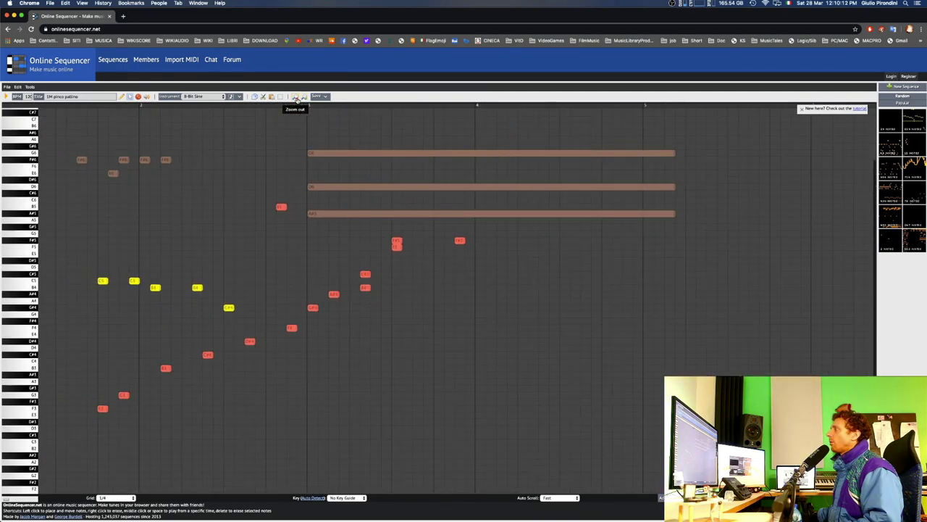
pyautogui.click(296, 99)
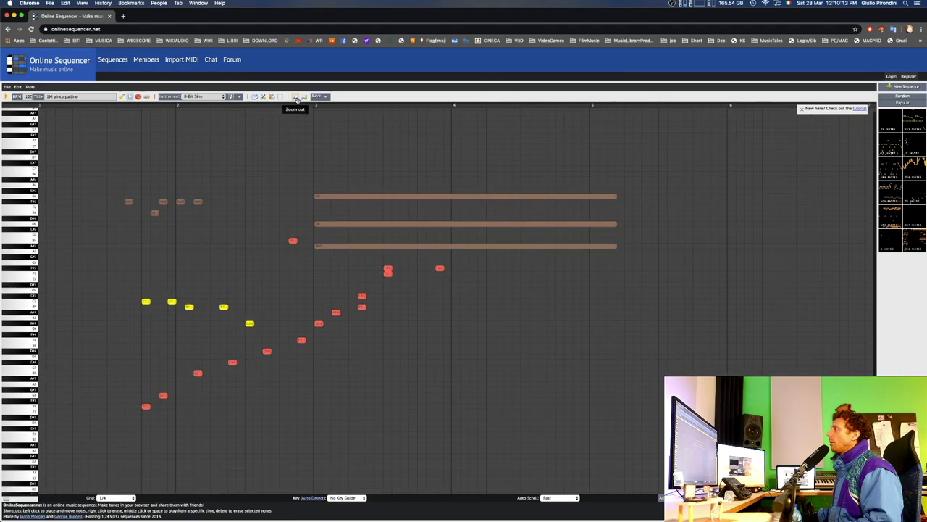
pyautogui.click(295, 99)
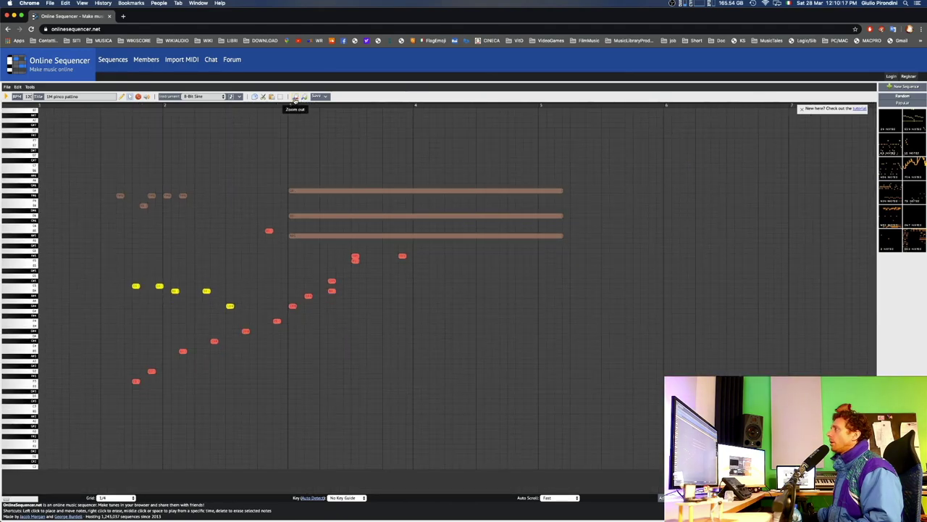
pyautogui.click(303, 97)
pyautogui.click(304, 98)
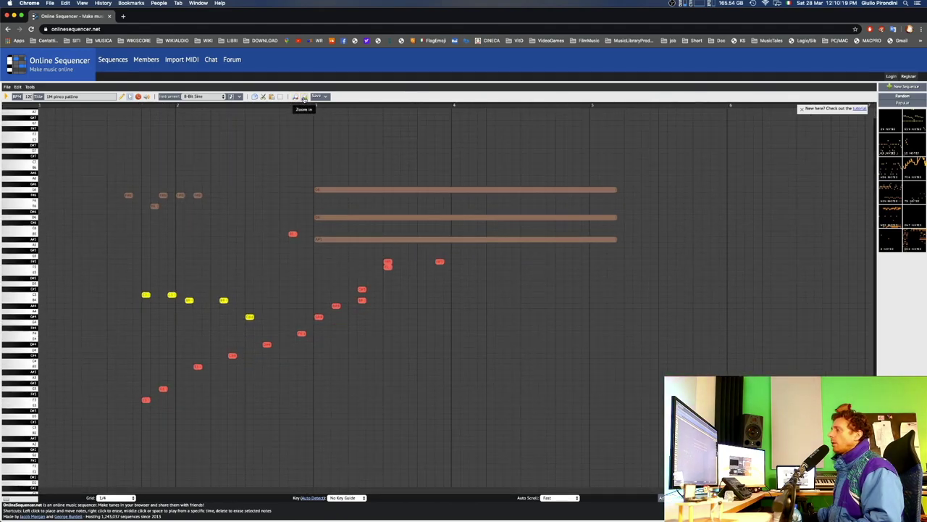
pyautogui.click(303, 98)
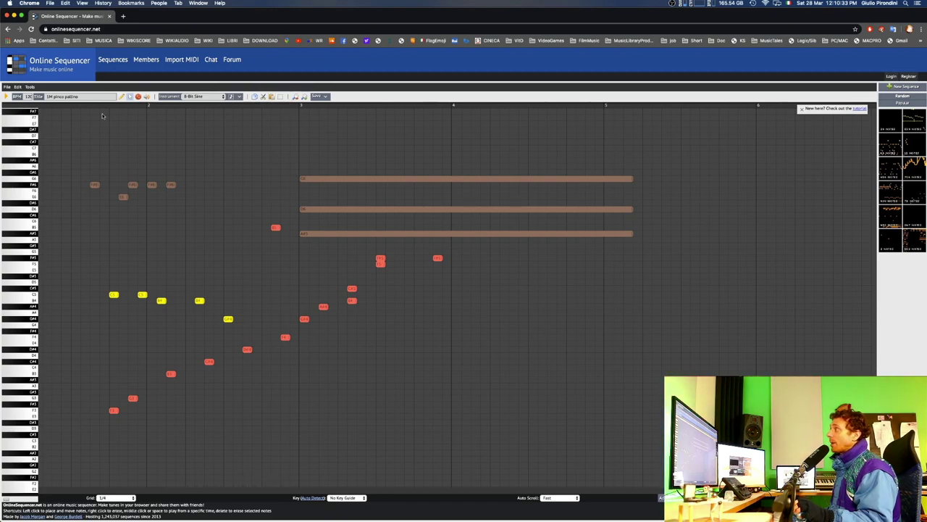
pyautogui.click(296, 97)
pyautogui.click(295, 97)
pyautogui.click(296, 97)
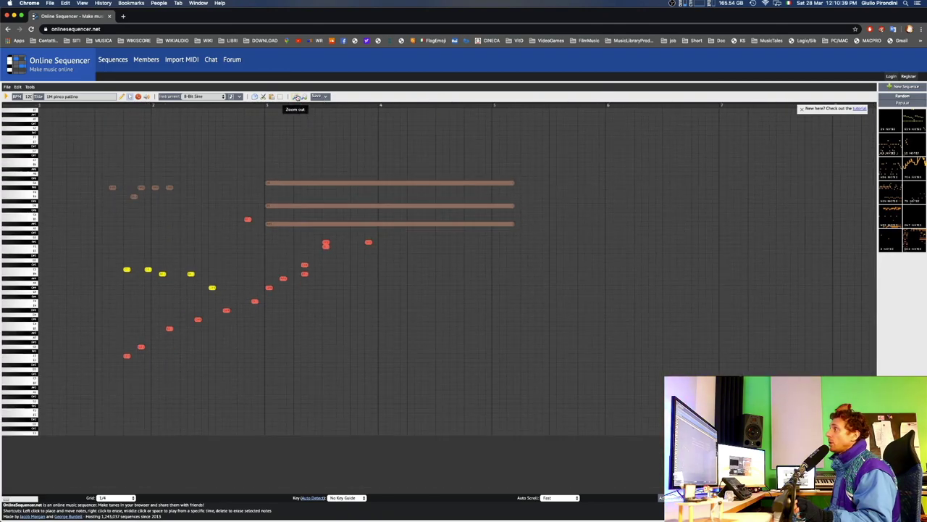
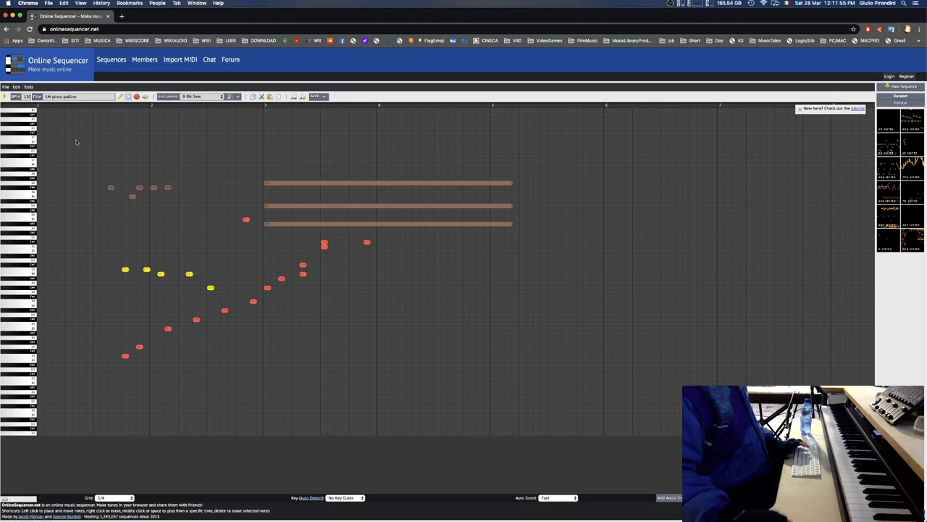
# Play a free improvisation live with the 8-Bit Sine instrument from the computer keyboard.
pyautogui.press('y')
pyautogui.press('u')
pyautogui.press('w')
pyautogui.press('r')
pyautogui.press('y')
pyautogui.press('v')
pyautogui.press('p')
pyautogui.press('z')
pyautogui.press('n')
pyautogui.press('v')
pyautogui.press('c')
pyautogui.press('x')
pyautogui.press('z')
pyautogui.press('p')
pyautogui.press('t')
pyautogui.press('e')
pyautogui.press('w')
pyautogui.press('y')
pyautogui.press('u')
pyautogui.press('r')
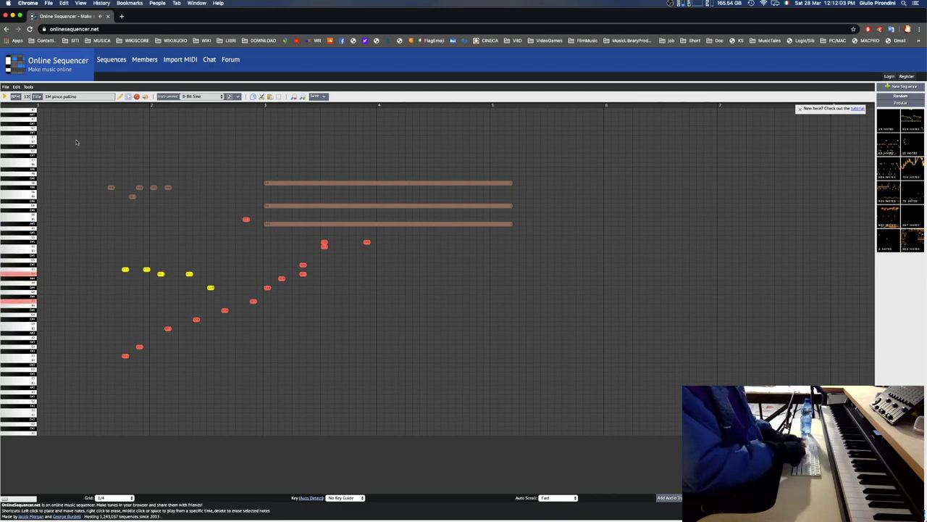
pyautogui.press('t')
pyautogui.press('r')
pyautogui.press('e')
pyautogui.press('w')
pyautogui.press('y')
pyautogui.press('i')
pyautogui.press('o')
pyautogui.press('v')
pyautogui.press('d')
pyautogui.press('h')
pyautogui.press('j')
pyautogui.press('g')
pyautogui.press('q')
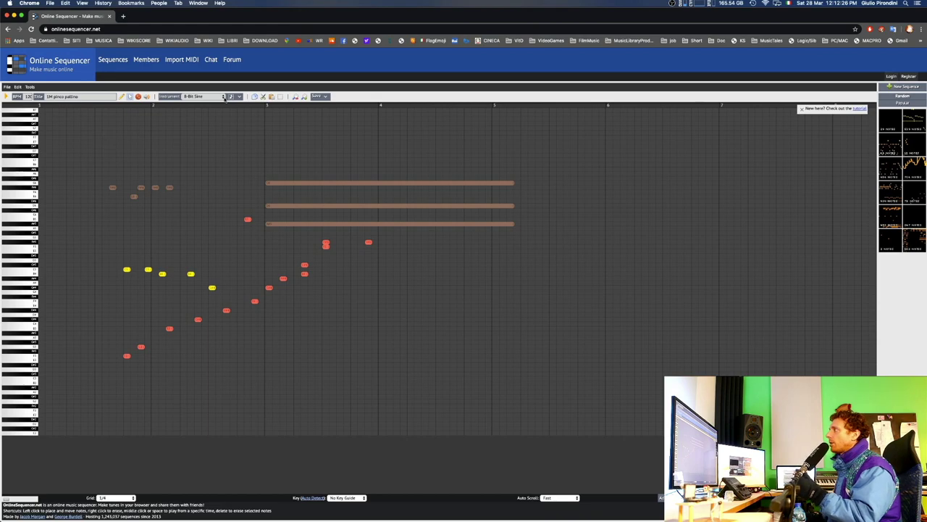
# Save a copy of the sequence online.
pyautogui.click(326, 98)
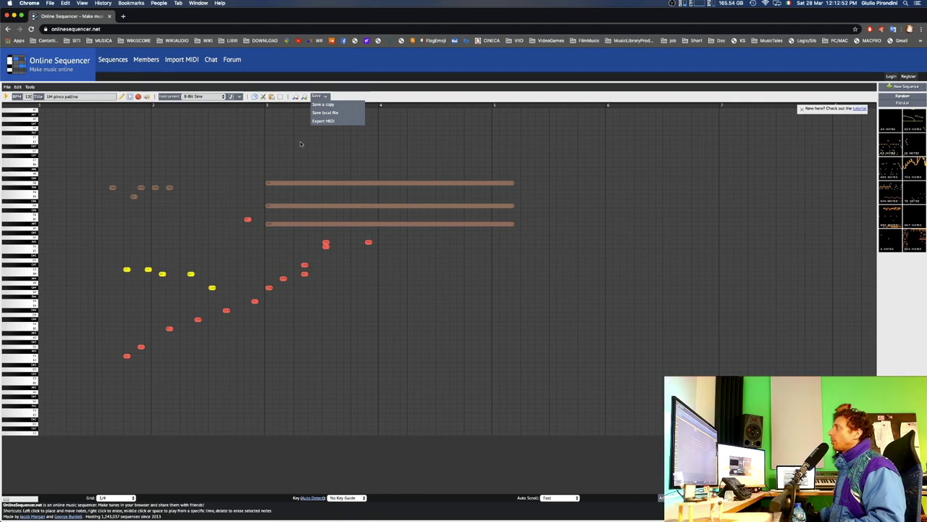
pyautogui.click(332, 107)
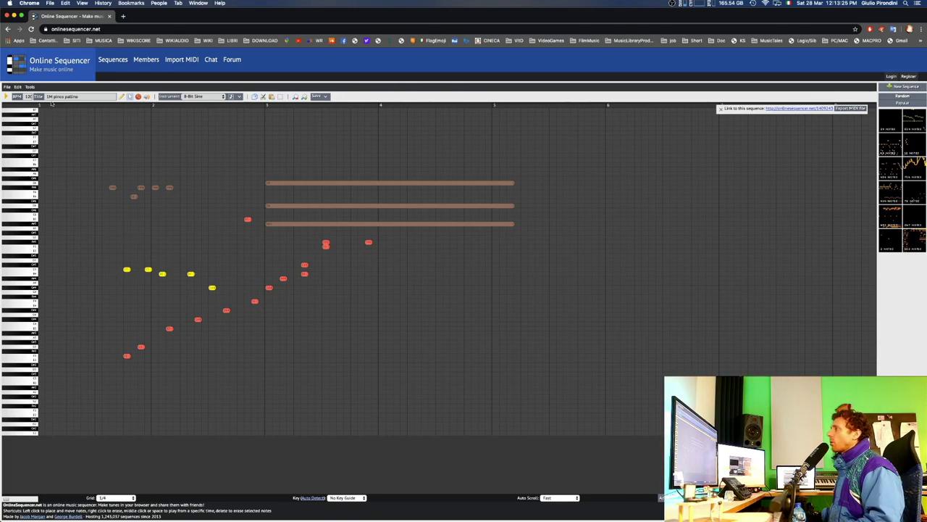
# Leave the editor for the list of shared sequences and search the titles for "1M pinco pallino".
pyautogui.click(120, 62)
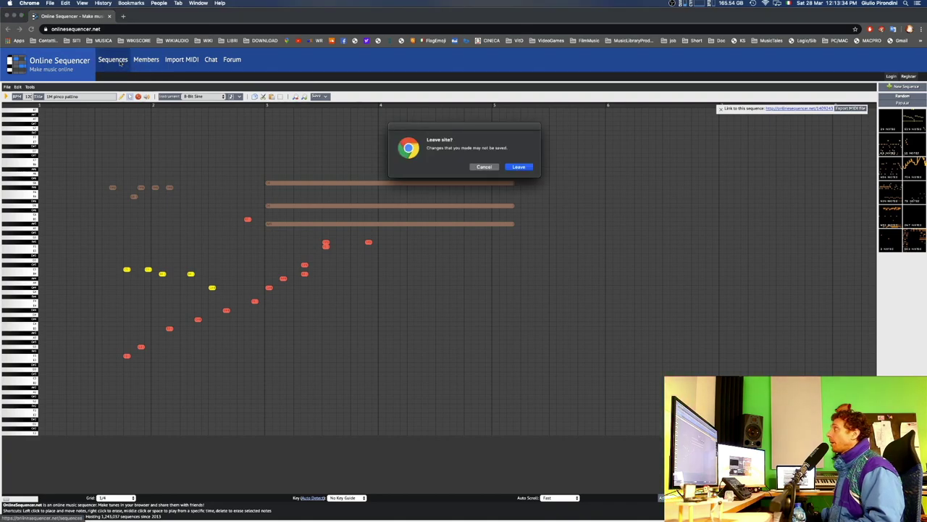
pyautogui.click(518, 168)
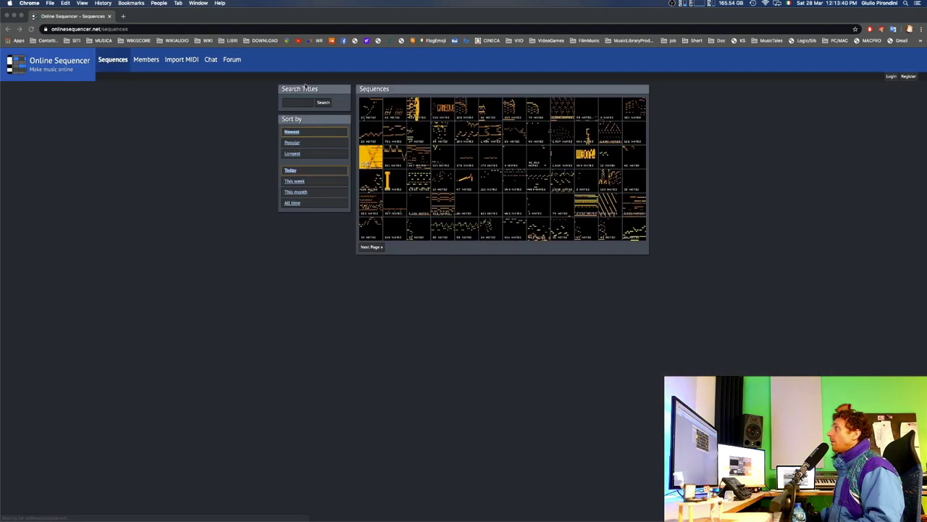
pyautogui.click(305, 103)
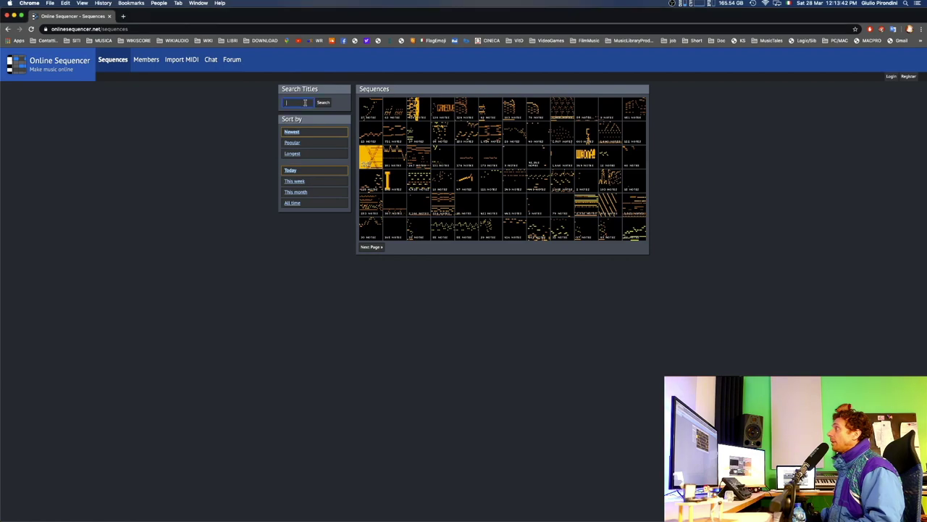
pyautogui.click(305, 103)
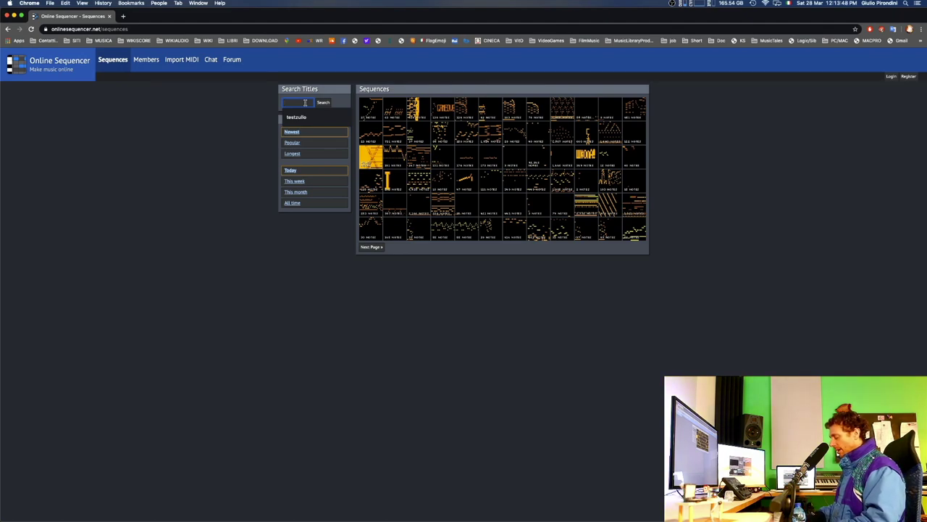
pyautogui.write('test pi')
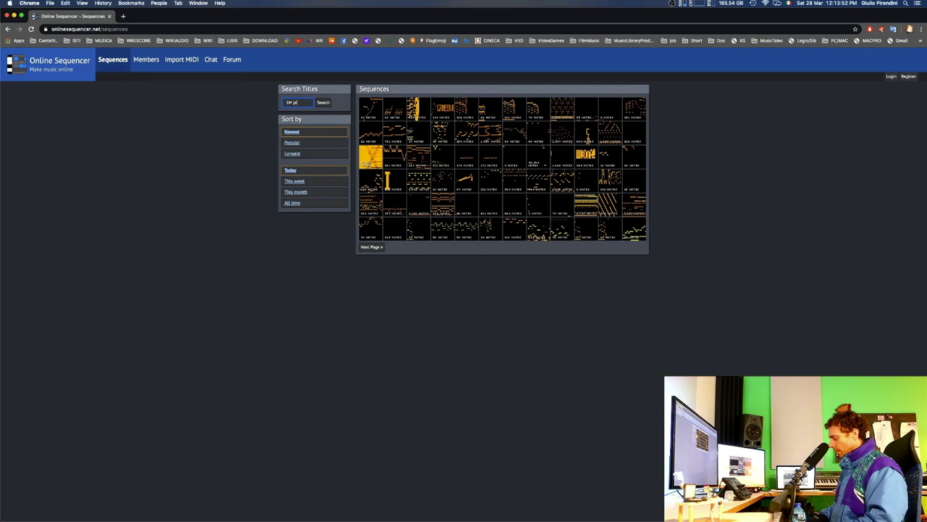
pyautogui.write('M pinc')
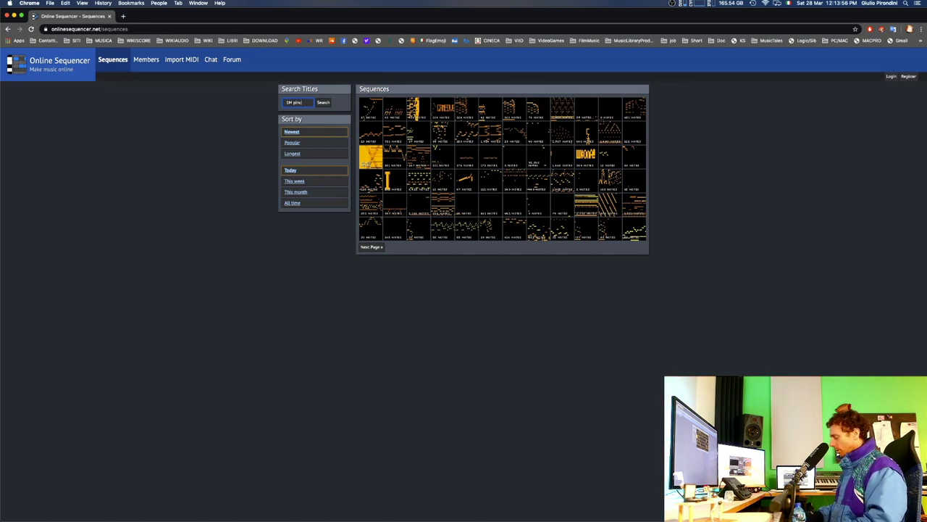
pyautogui.write('poind')
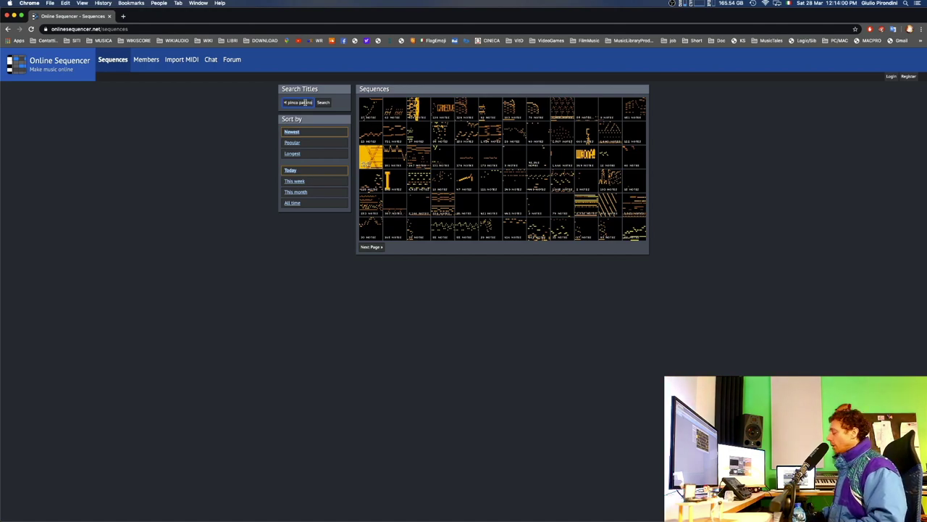
pyautogui.press('Return')
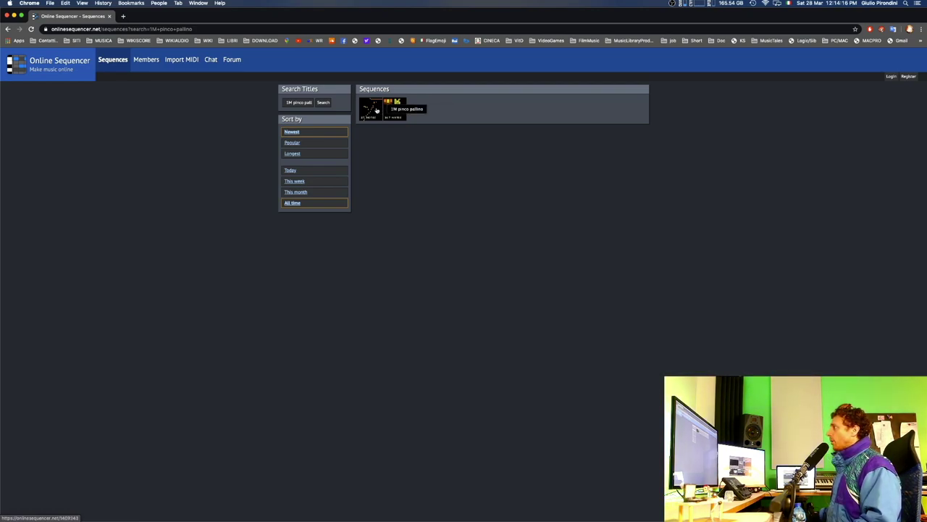
# Open the 1M pinco pallino sequence from the search results, play it and stop playback.
pyautogui.click(376, 110)
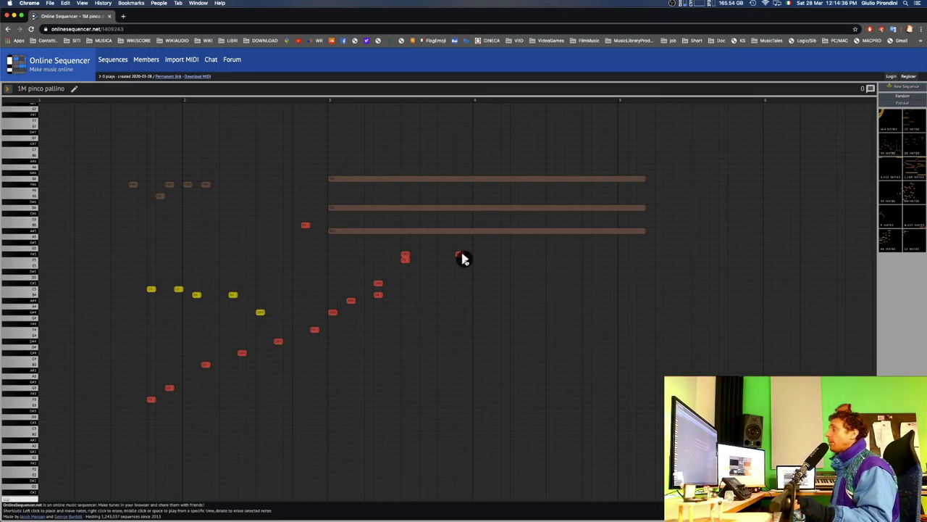
pyautogui.press('space')
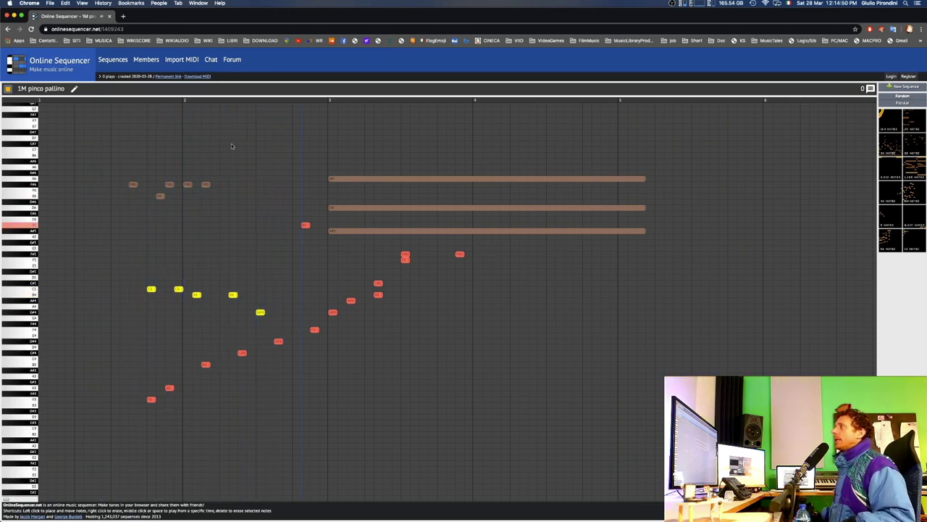
pyautogui.click(9, 89)
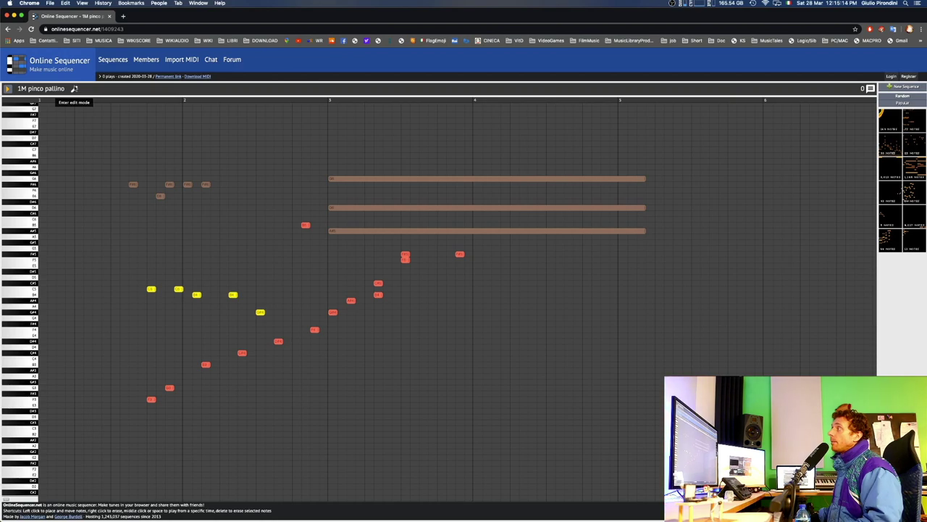
# Try edit mode on the sequence, then reopen it from the search results and put it into edit mode again.
pyautogui.click(74, 88)
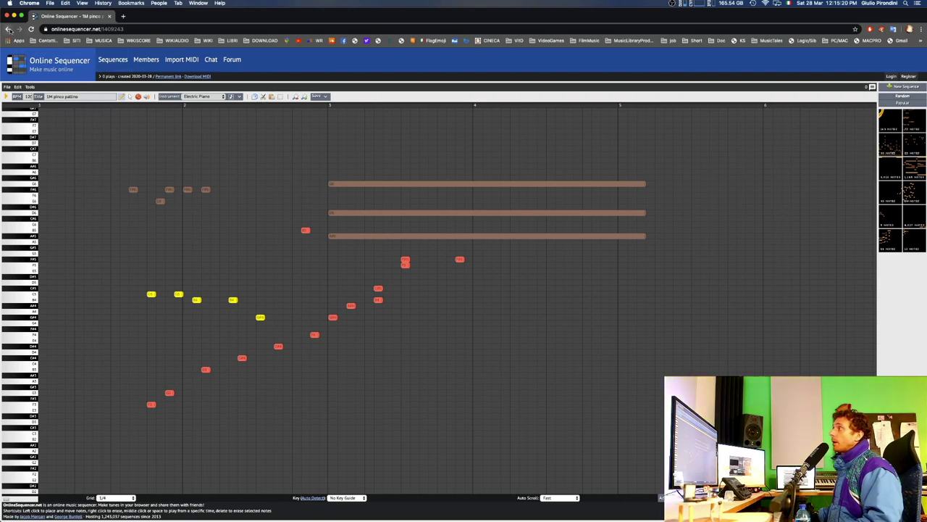
pyautogui.click(9, 29)
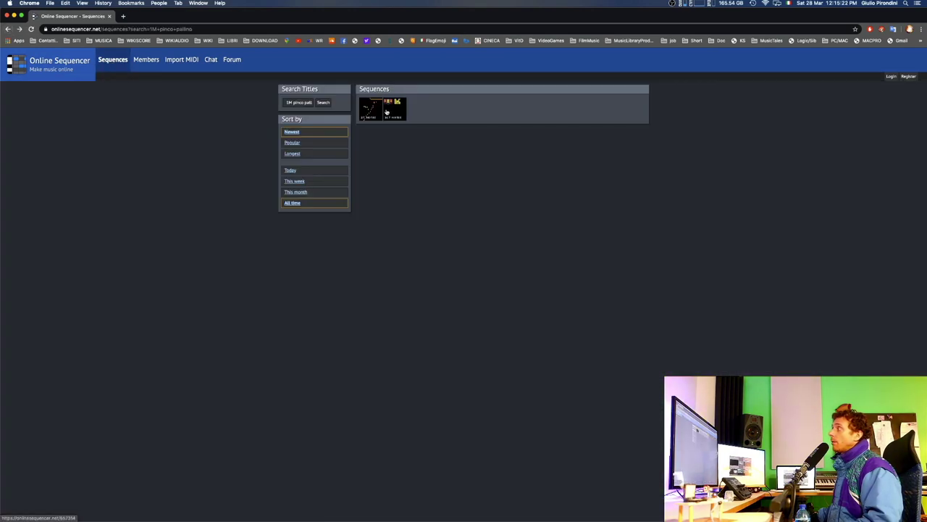
pyautogui.click(382, 110)
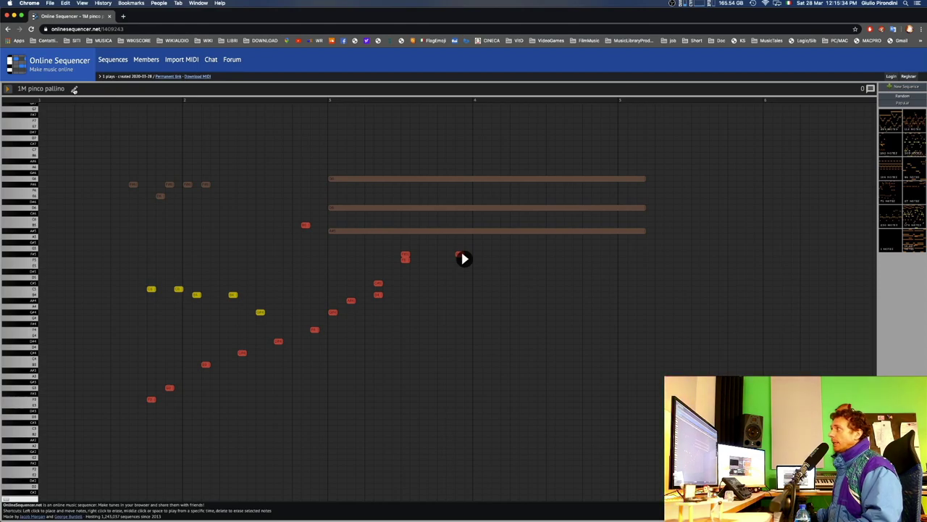
pyautogui.click(73, 88)
pyautogui.click(6, 97)
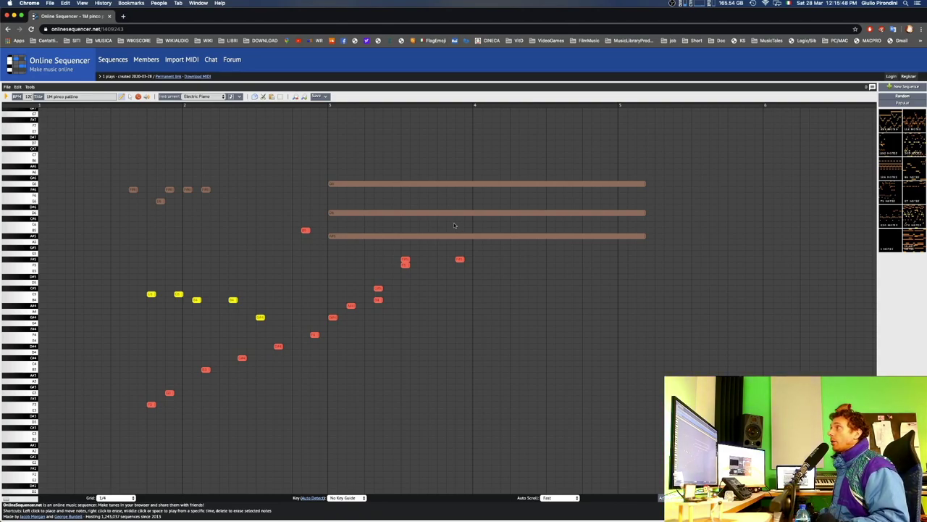
# Review the available save options for the sequence, including saving a copy, saving a local file and exporting MIDI.
pyautogui.scroll(-1, 183, 194)
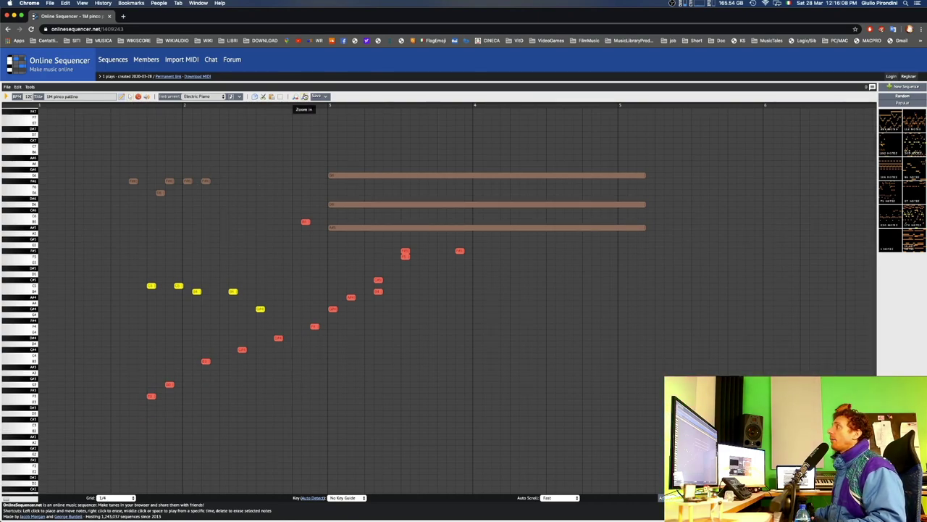
pyautogui.click(326, 97)
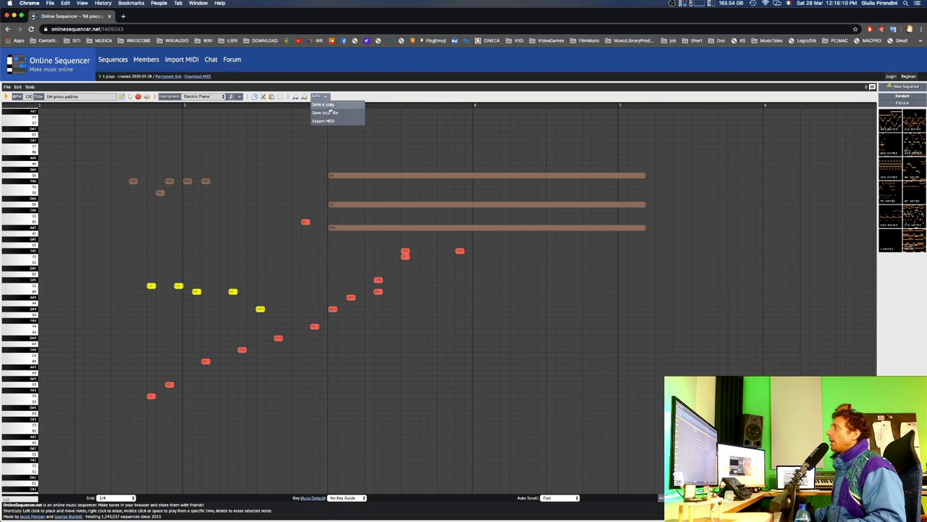
pyautogui.click(278, 166)
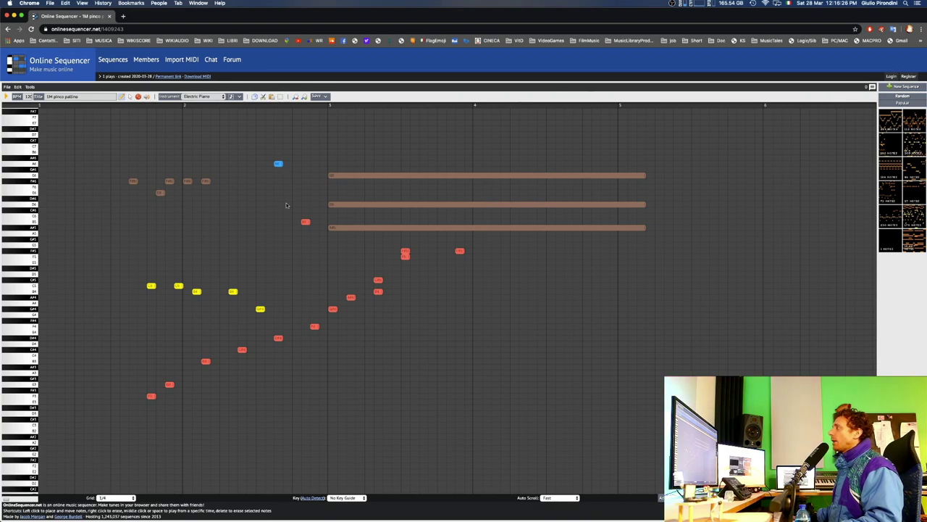
# Switch to Finder and preview the sheet music file scarborough_fair.pdf.
pyautogui.hotkey('ctrl', 'Right')
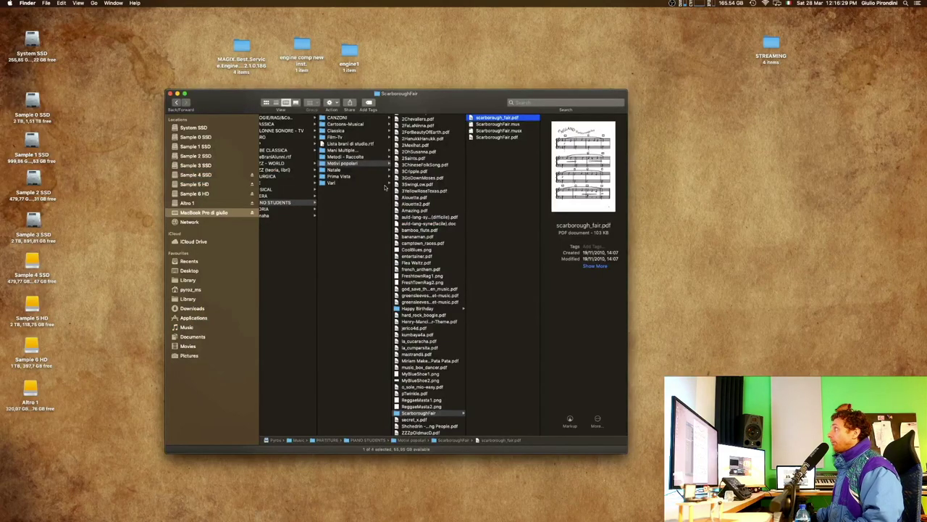
pyautogui.press('space')
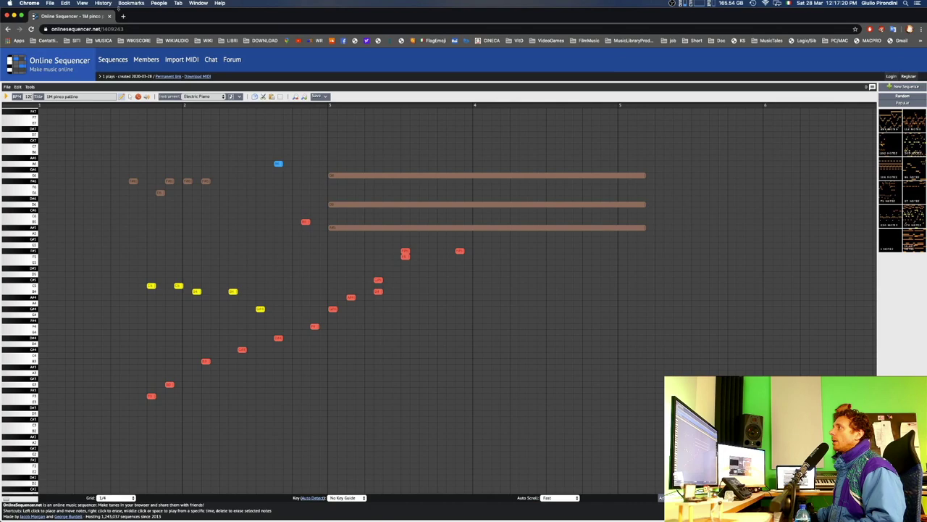
# Reload the 1M pinco pallino page, discarding the unsaved changes, and close its browser tab.
pyautogui.click(31, 29)
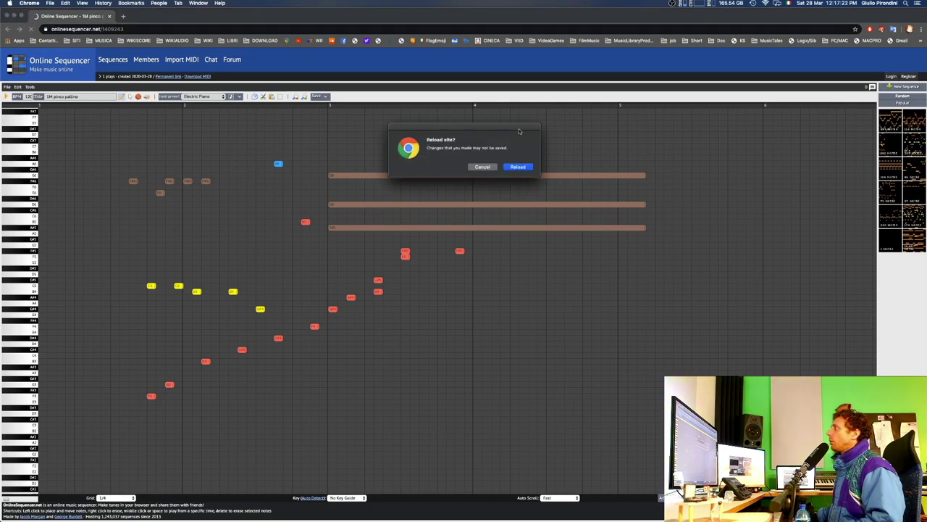
pyautogui.click(514, 166)
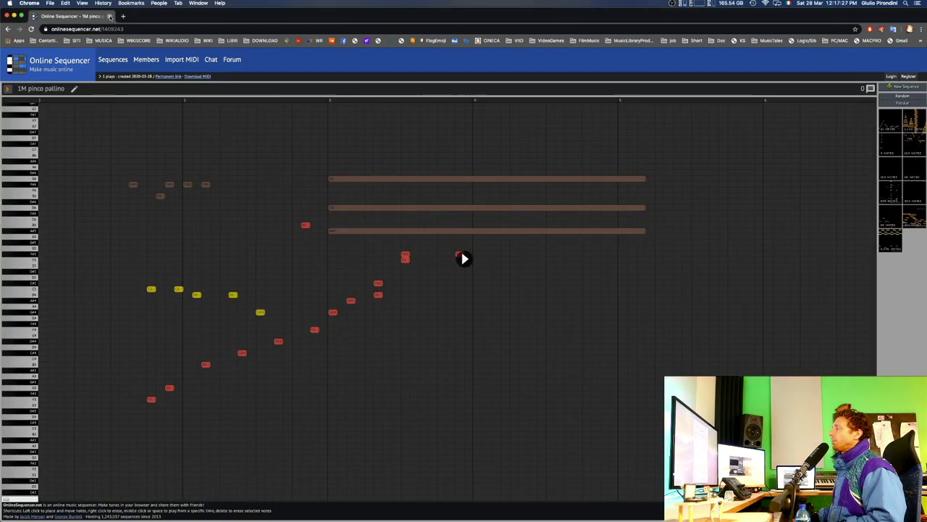
pyautogui.click(110, 16)
# Search the web for "sequencer online" in a new browser window and open the Online Sequencer site from the results.
pyautogui.press('super+n')
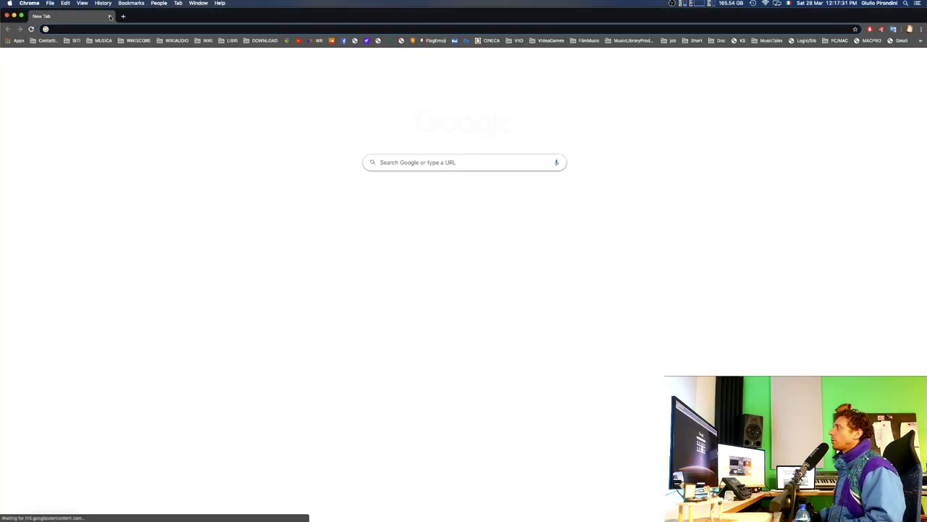
pyautogui.write('se')
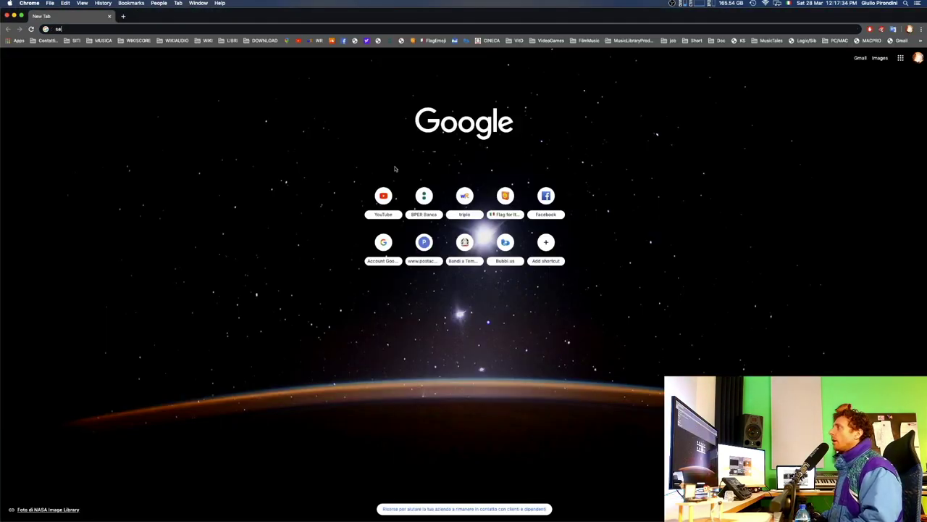
pyautogui.press('Down')
pyautogui.press('Return')
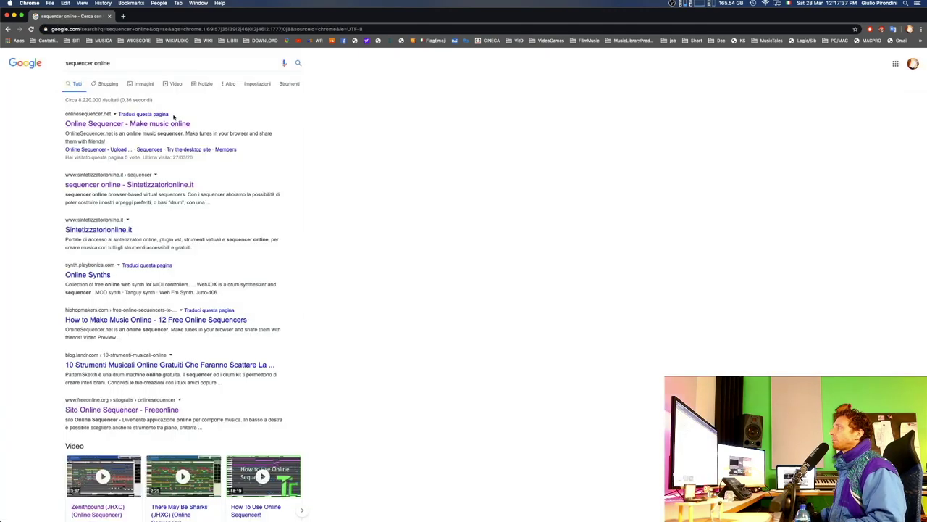
pyautogui.click(172, 123)
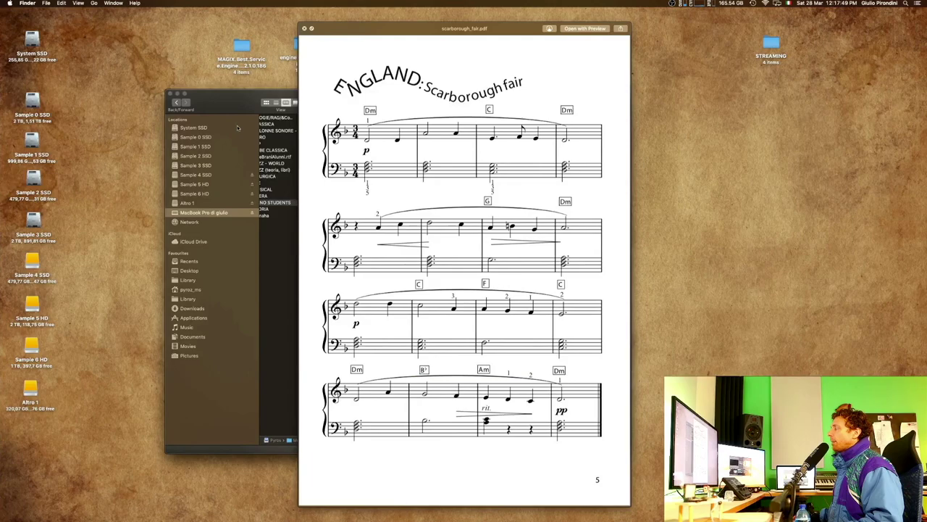
# Return from the Scarborough Fair score to Chrome and look over the pitch range of the empty note grid.
pyautogui.hotkey('ctrl', 'Left')
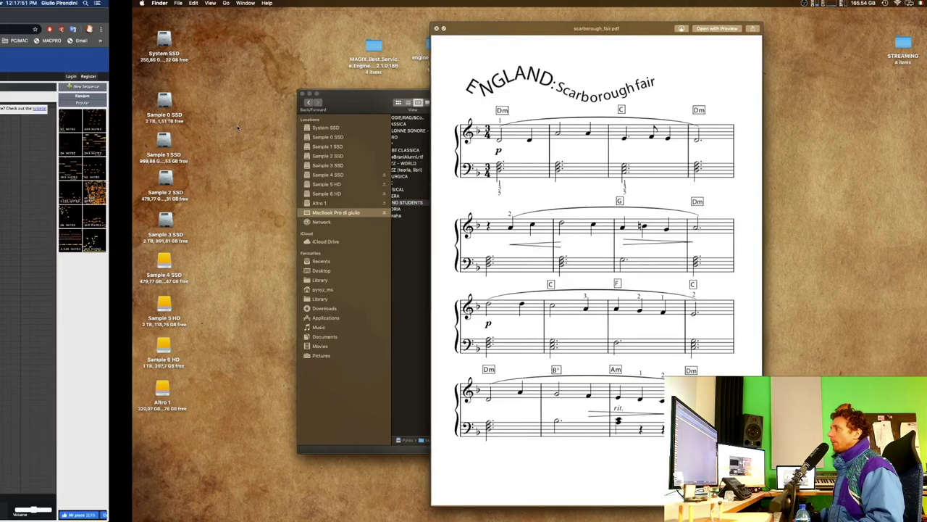
pyautogui.hscroll(-1, 121, 221)
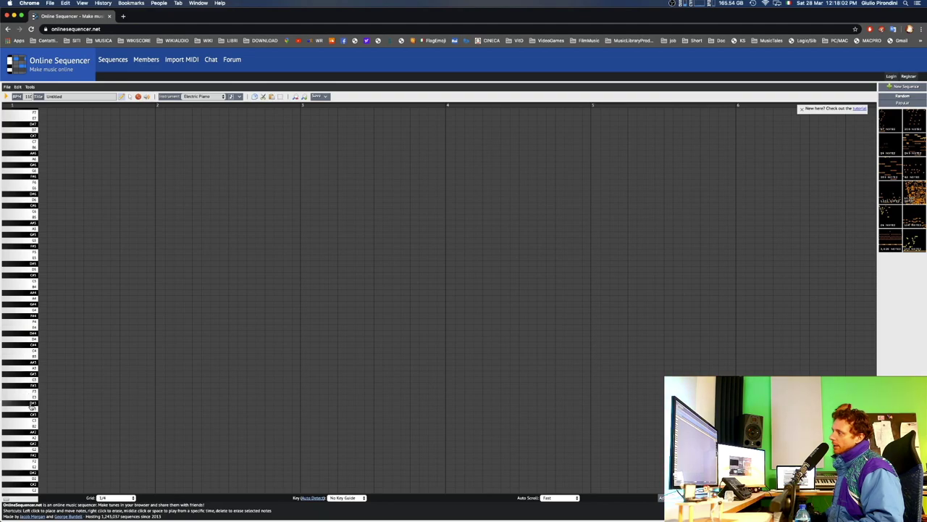
pyautogui.scroll(-1, 24, 379)
pyautogui.scroll(1, 24, 379)
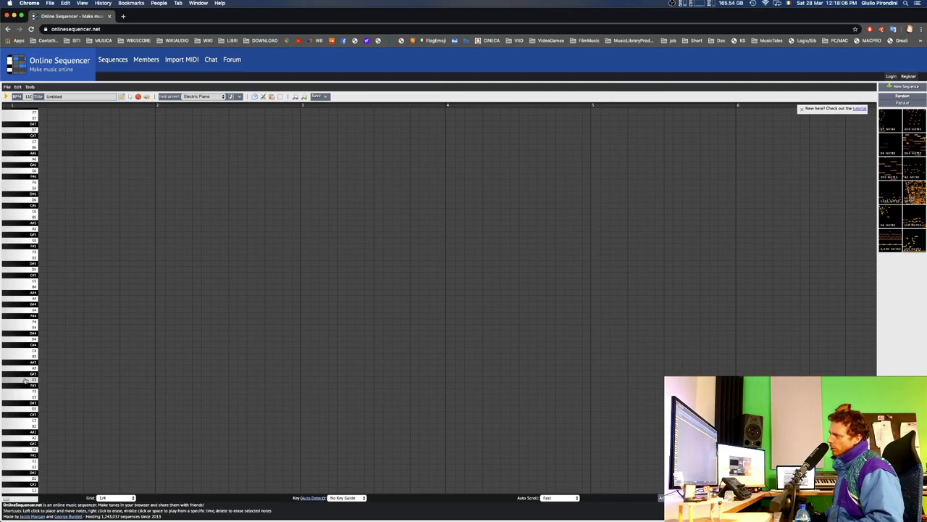
# Place a C3 note at the start of the visible grid, then erase it.
pyautogui.click(42, 421)
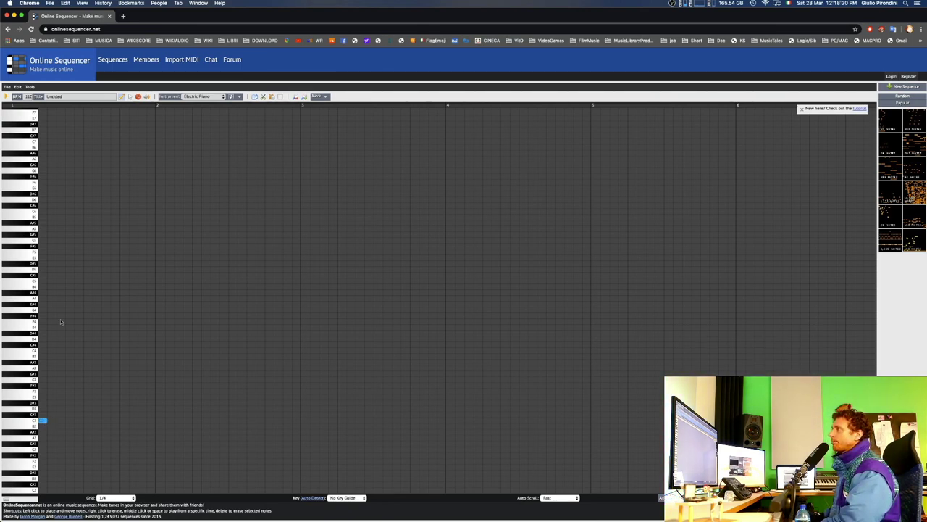
pyautogui.rightClick(43, 420)
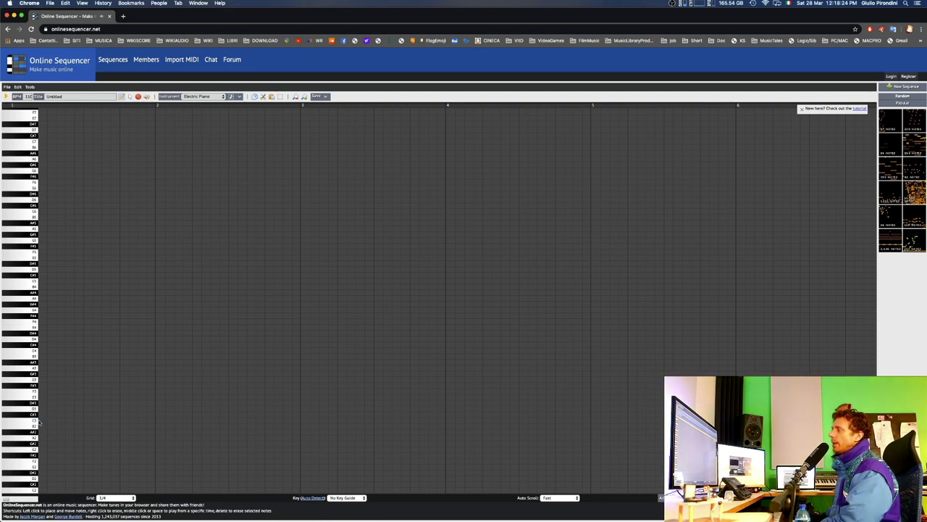
# Place eight Electric Piano C4 notes across the first two measures, with one B3 note just before the last of them.
pyautogui.click(50, 351)
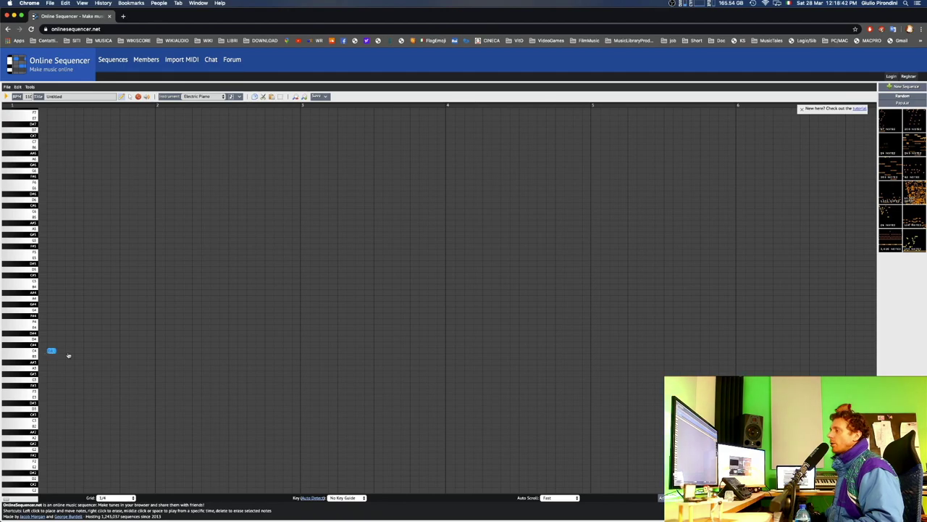
pyautogui.click(79, 351)
pyautogui.click(114, 351)
pyautogui.click(142, 351)
pyautogui.click(179, 351)
pyautogui.click(206, 351)
pyautogui.click(242, 350)
pyautogui.click(269, 356)
pyautogui.click(279, 351)
# Cancel leaving the page and add a D4 note directly above the first C4 note.
pyautogui.press('super+r')
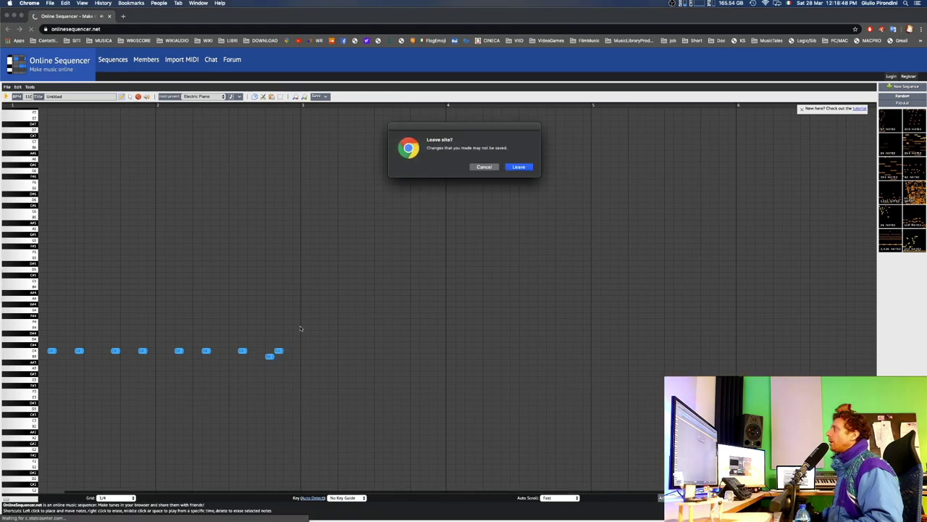
pyautogui.click(480, 169)
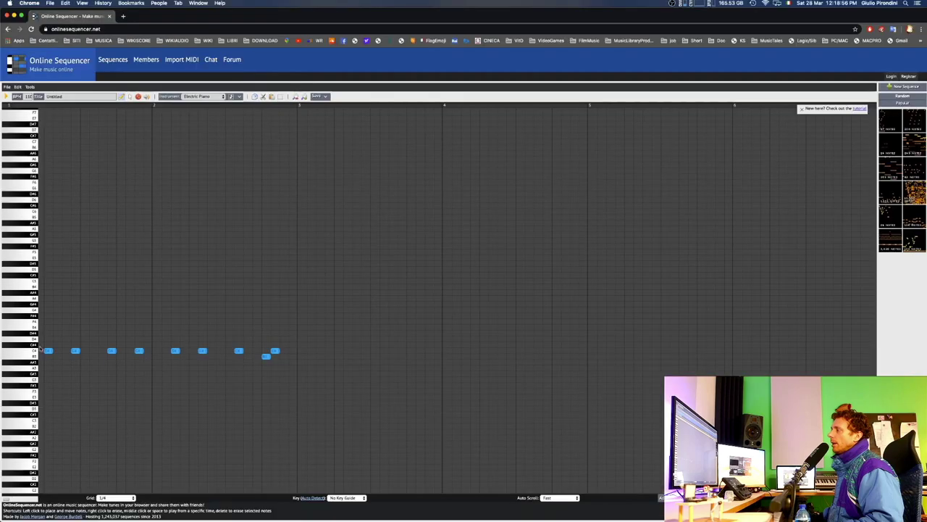
pyautogui.click(47, 340)
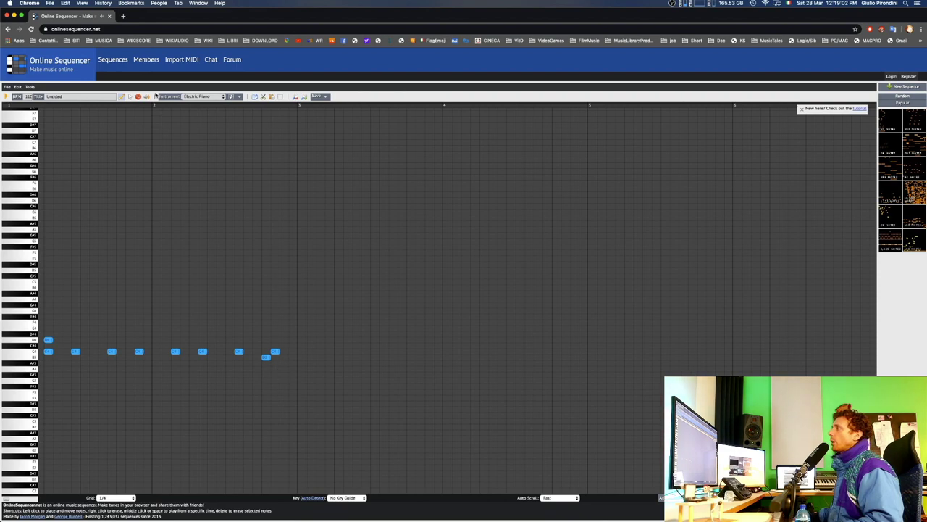
# Delete all the notes in the first two measures and reload the page, discarding the unsaved changes.
pyautogui.moveTo(293, 393); pyautogui.dragTo(27, 299)
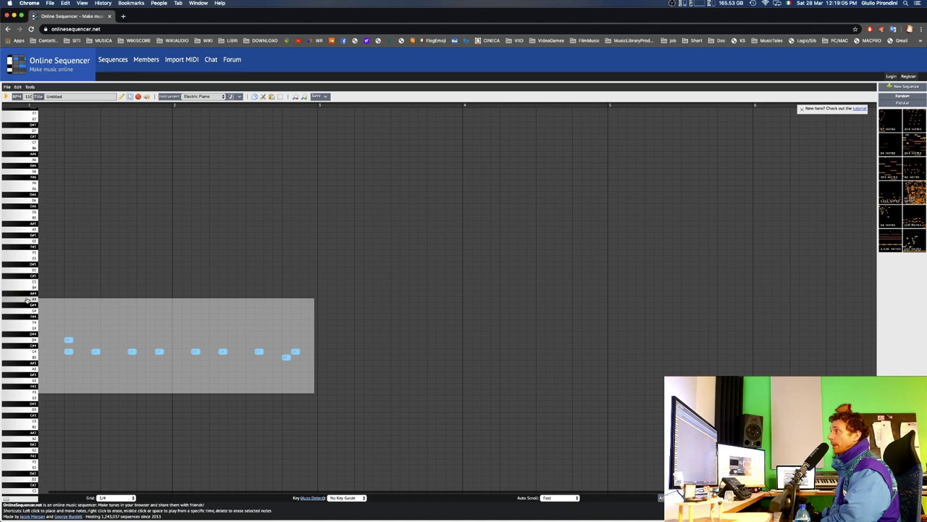
pyautogui.press('Delete')
pyautogui.press('super+r')
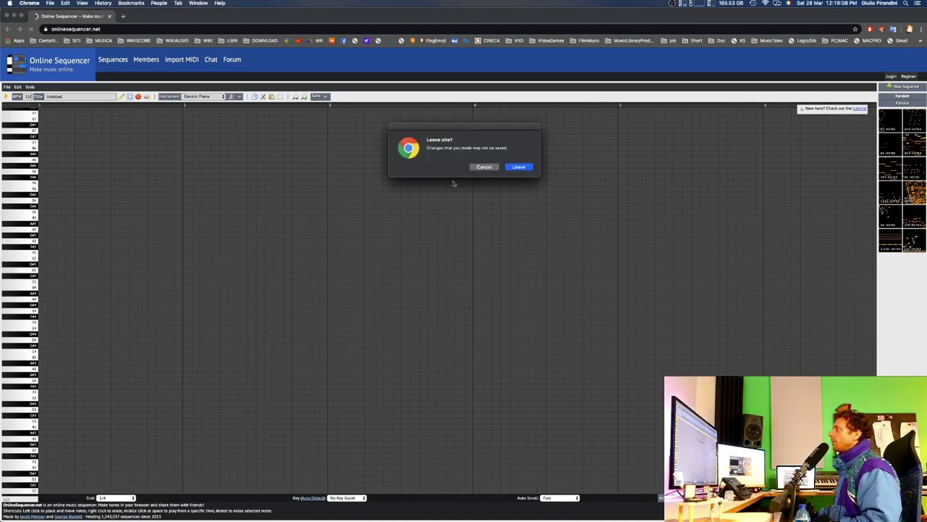
pyautogui.click(518, 167)
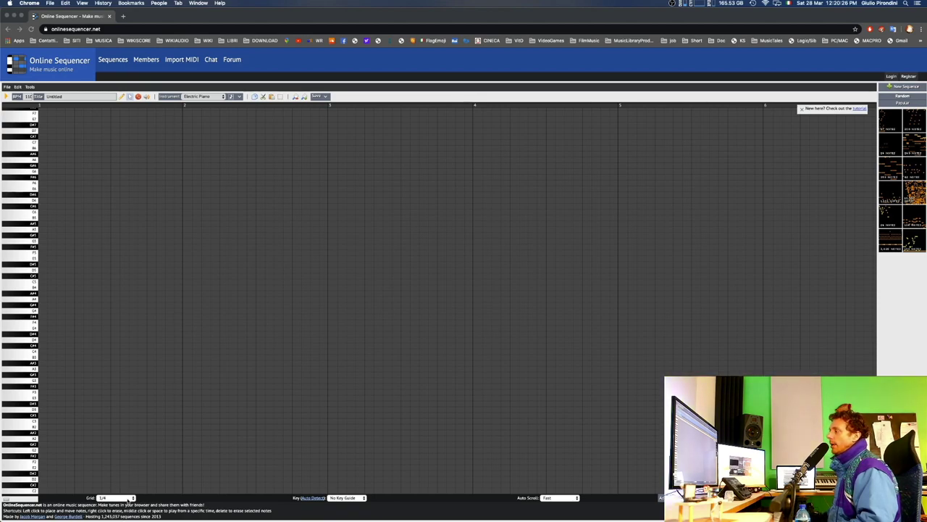
# Place three short descending notes, A6, G#6 and G6, on a 1/8 grid in the first measure, and set the grid back to 1/4.
pyautogui.click(129, 499)
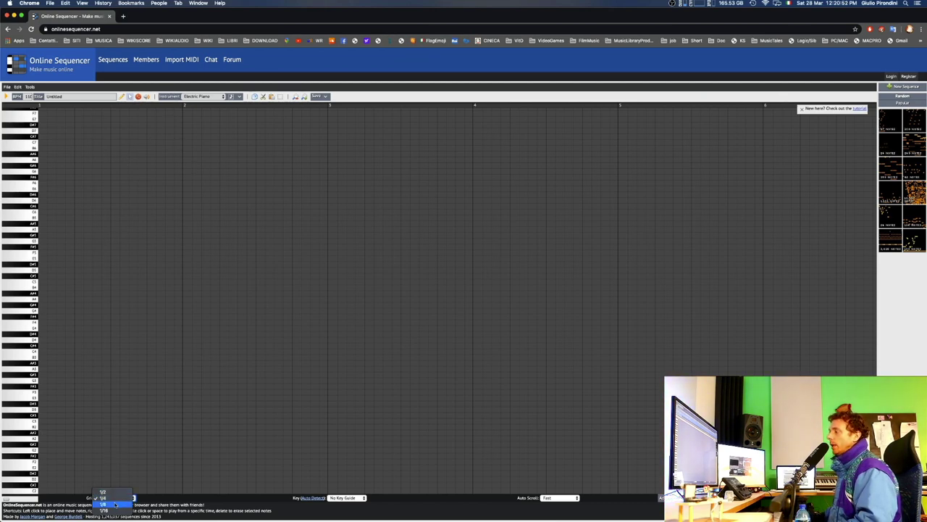
pyautogui.click(114, 504)
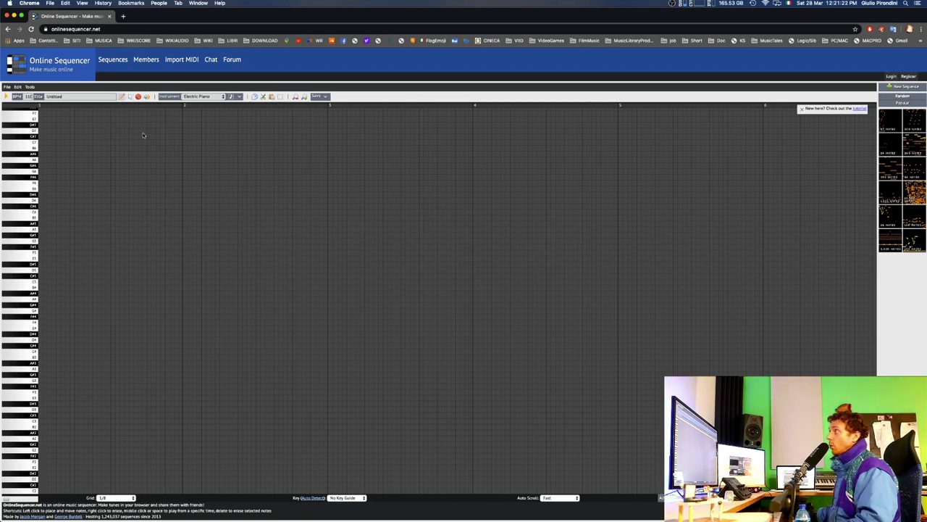
pyautogui.click(113, 161)
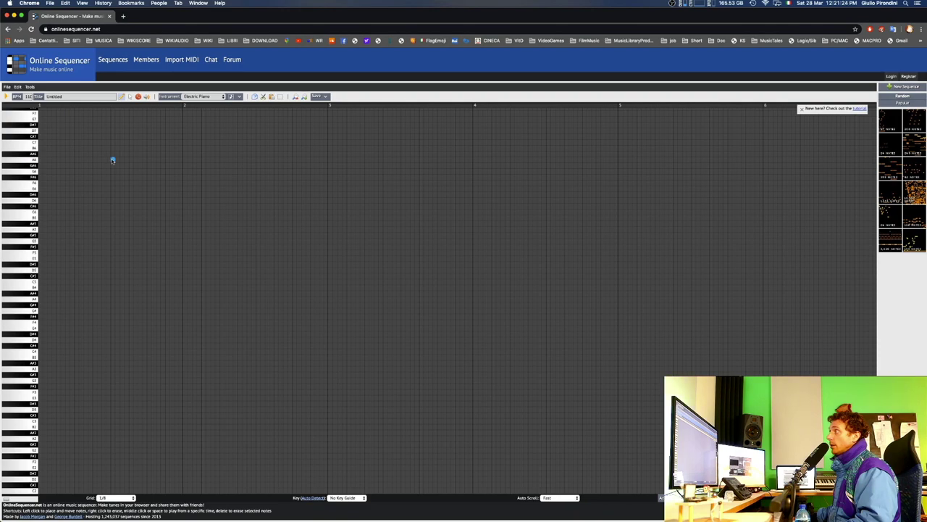
pyautogui.click(118, 166)
pyautogui.click(122, 172)
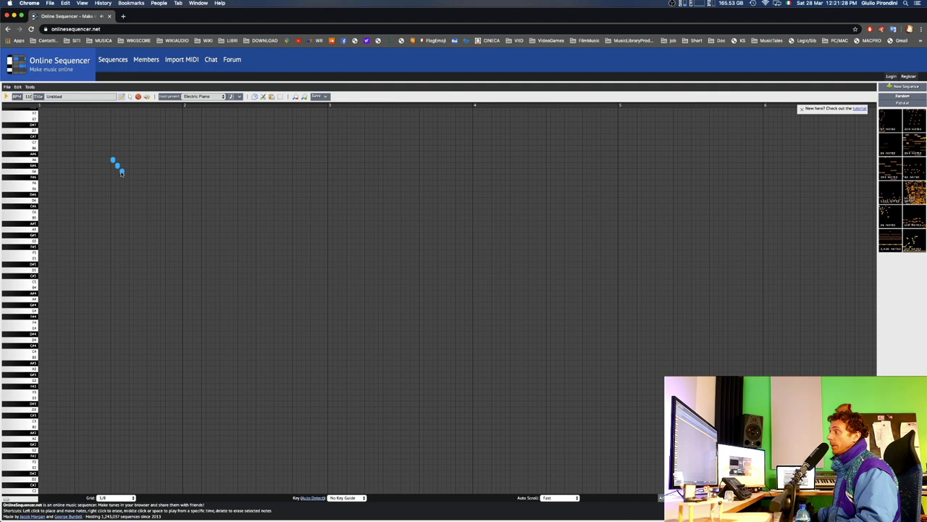
pyautogui.click(114, 498)
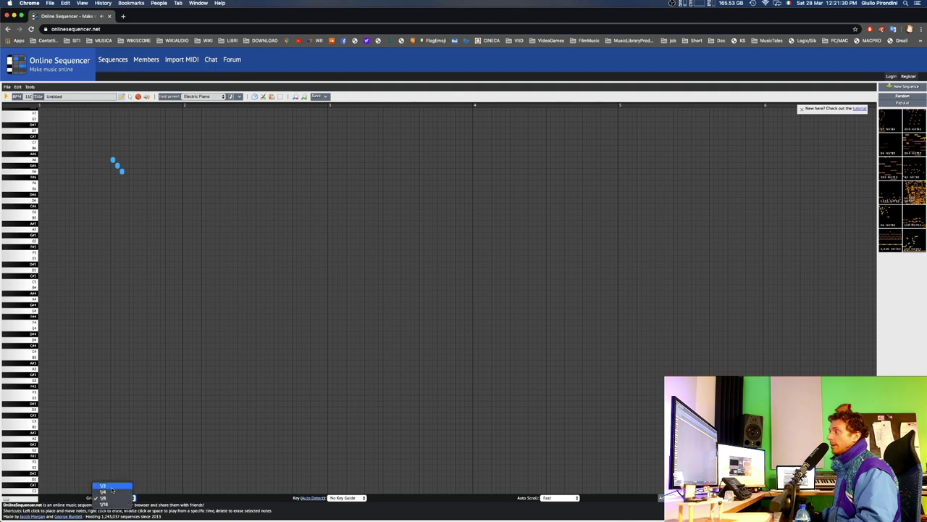
pyautogui.click(111, 493)
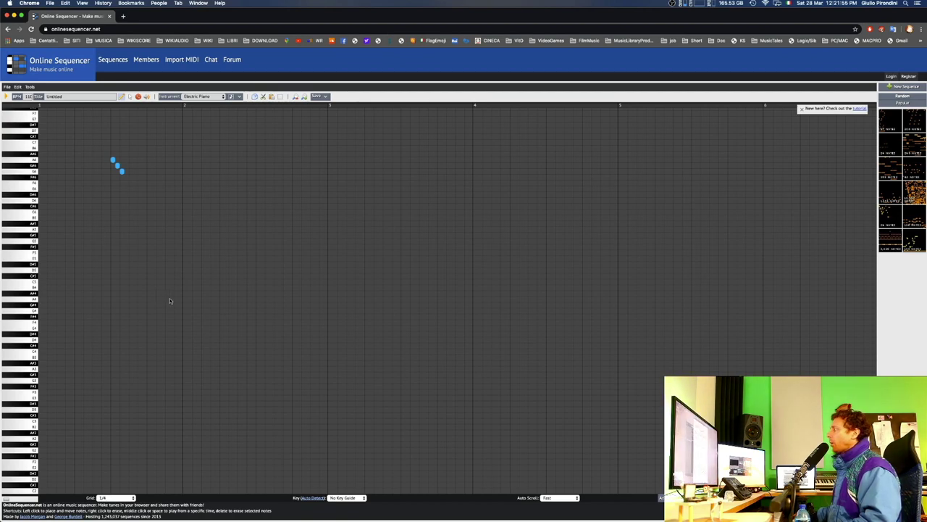
# Compare the measures of the Scarborough Fair score with the measures and beat divisions of the sequencer's note grid.
pyautogui.hotkey('ctrl', 'Left')
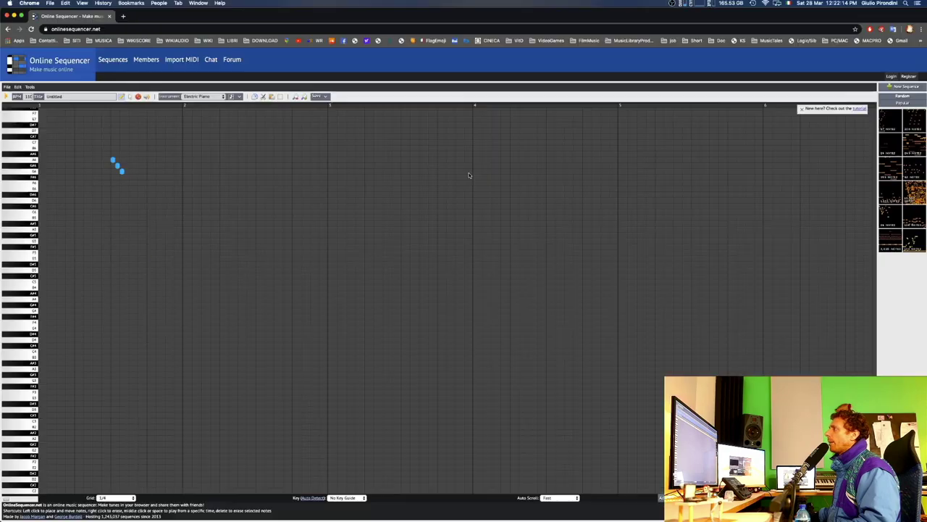
pyautogui.hotkey('ctrl', 'Right')
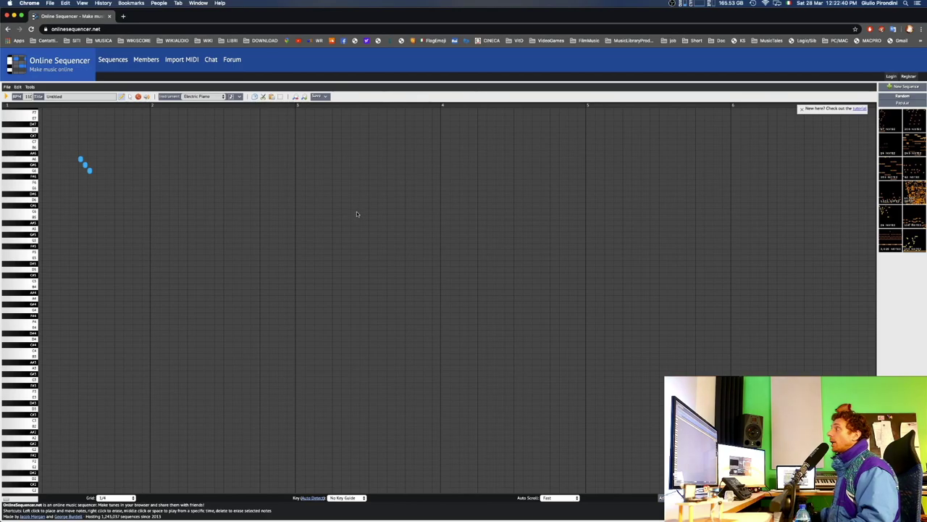
pyautogui.hscroll(-1, 222, 129)
pyautogui.click(130, 498)
pyautogui.click(131, 447)
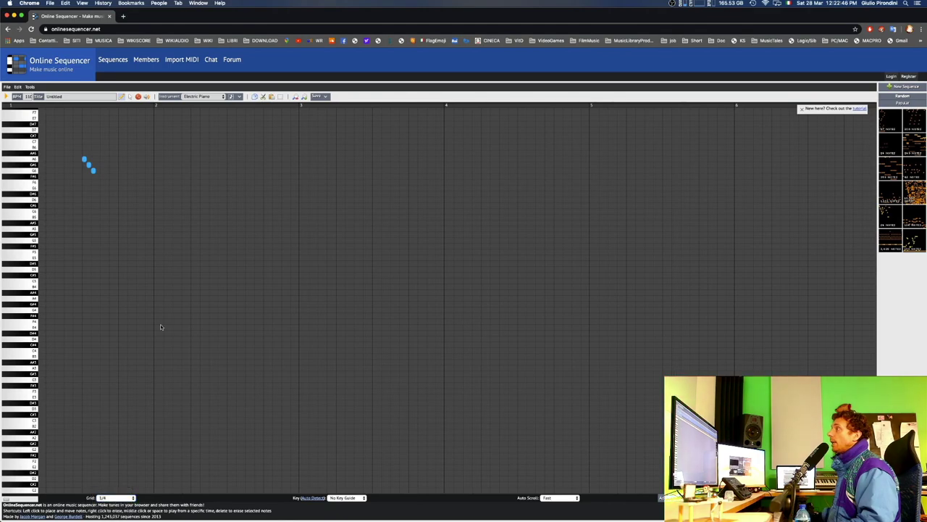
pyautogui.hotkey('ctrl', 'Right')
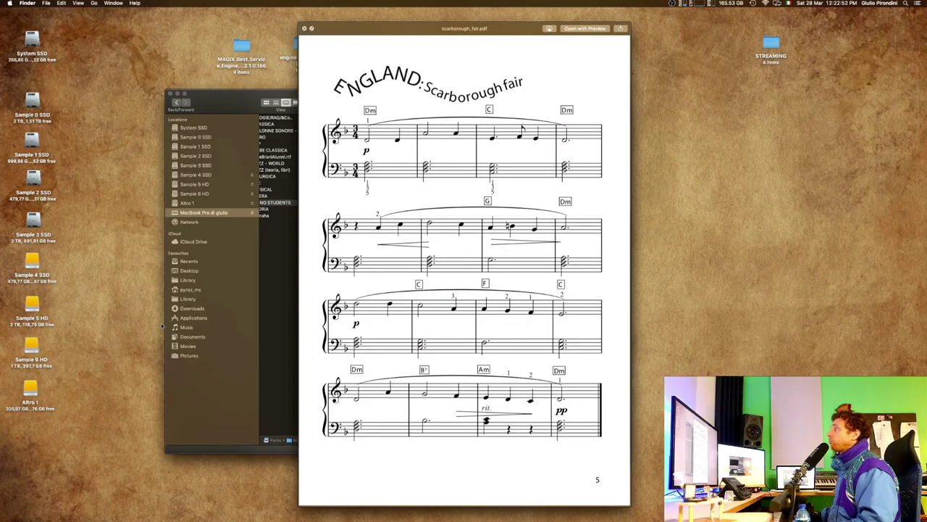
pyautogui.hotkey('ctrl', 'Left')
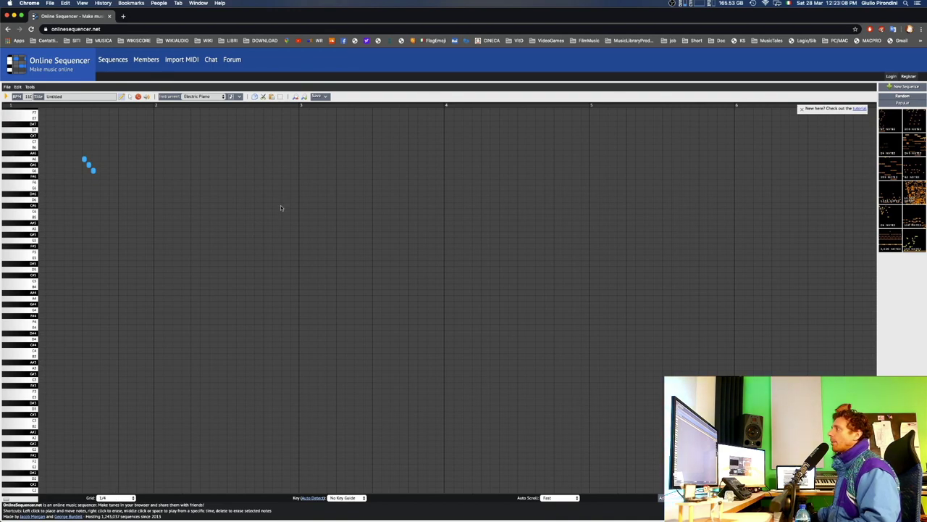
pyautogui.hotkey('ctrl', 'Right')
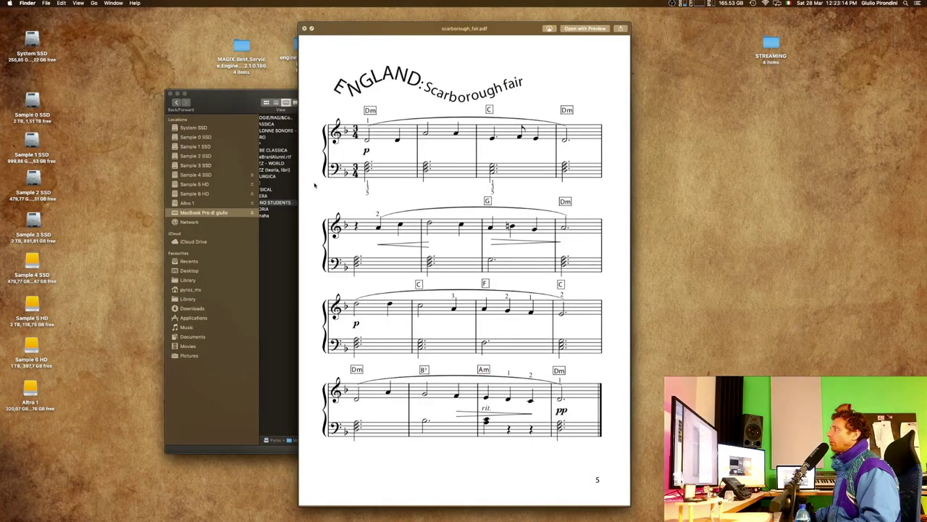
pyautogui.hotkey('ctrl', 'Left')
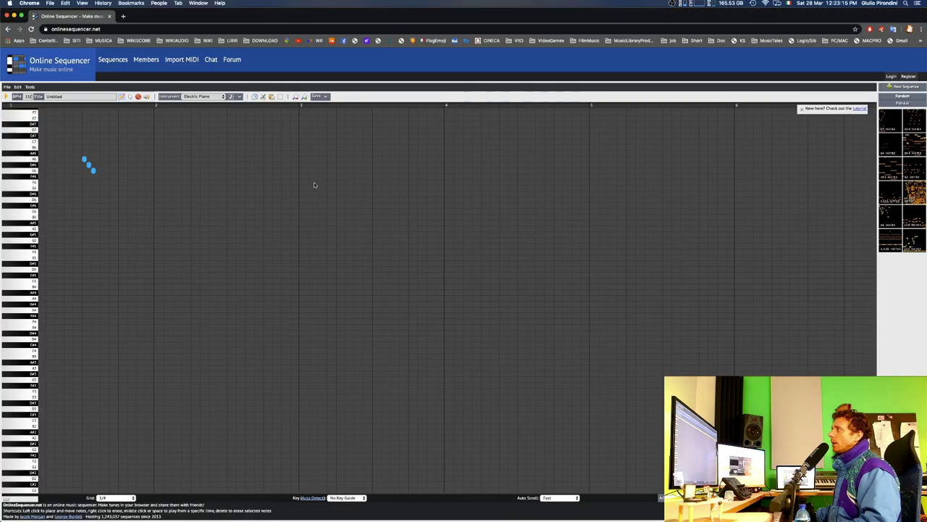
pyautogui.hscroll(-2, 59, 134)
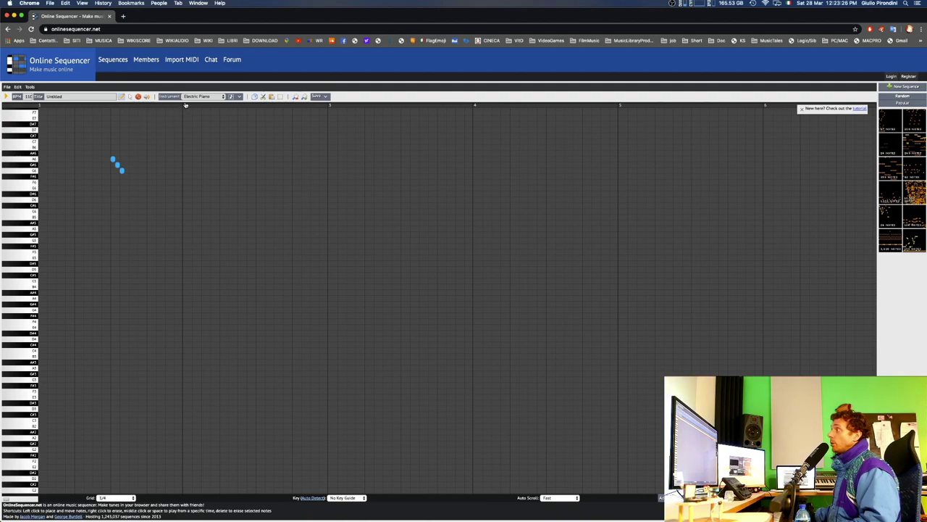
# Play the sequence briefly, stop it, and check the opening measures of the Scarborough Fair score against the grid.
pyautogui.press('space')
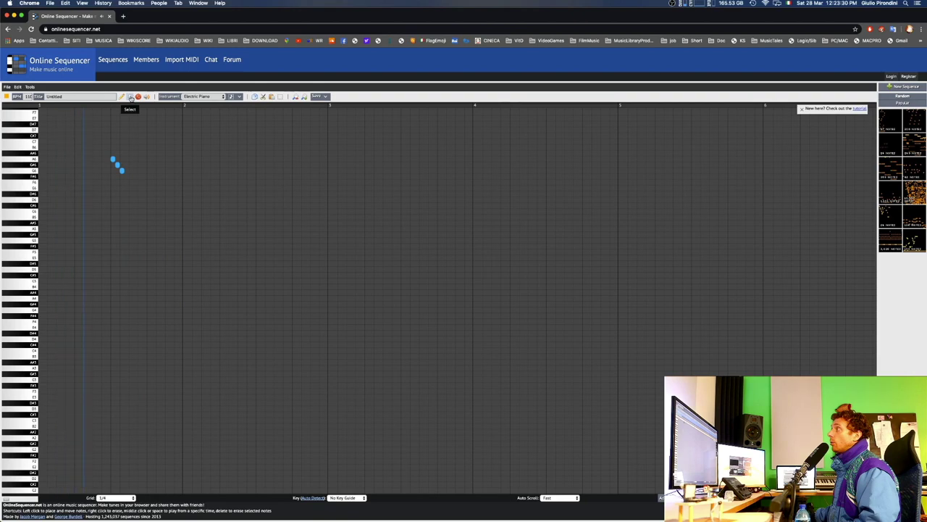
pyautogui.press('space')
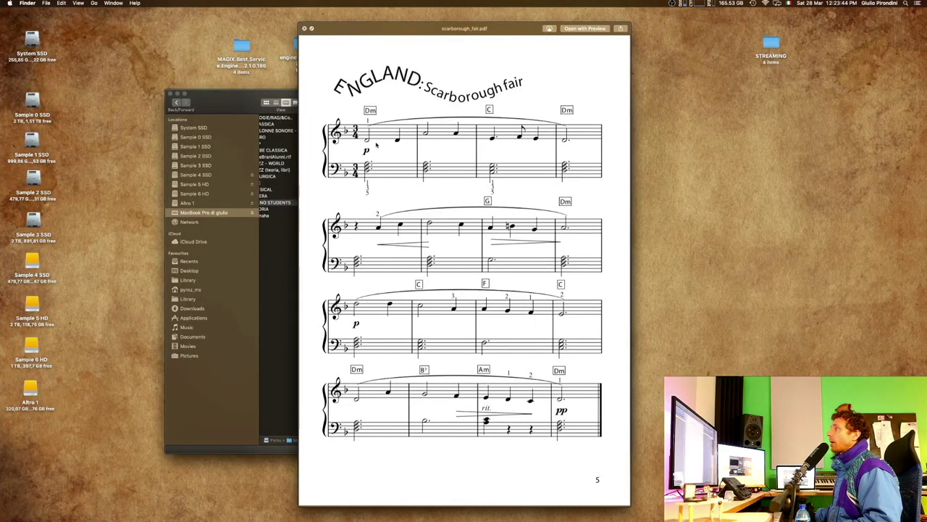
pyautogui.hotkey('ctrl', 'Left')
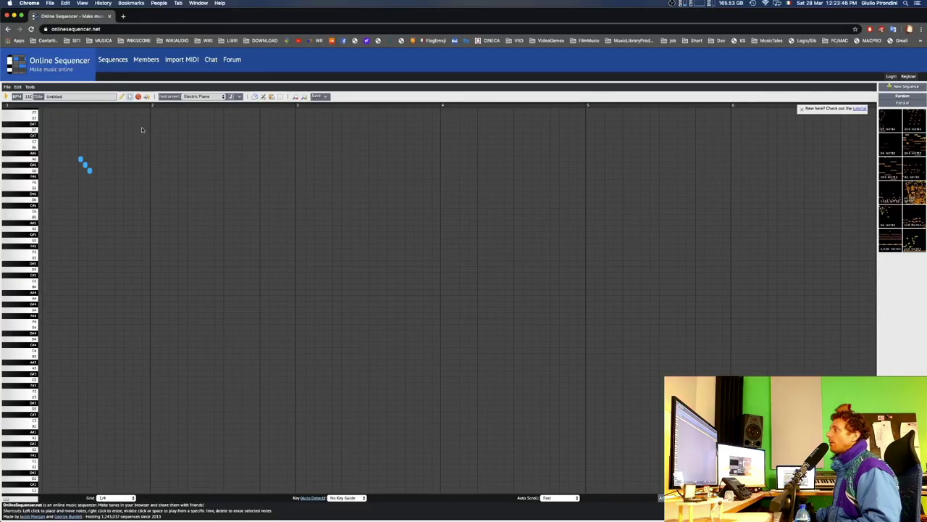
pyautogui.hscroll(-2, 142, 129)
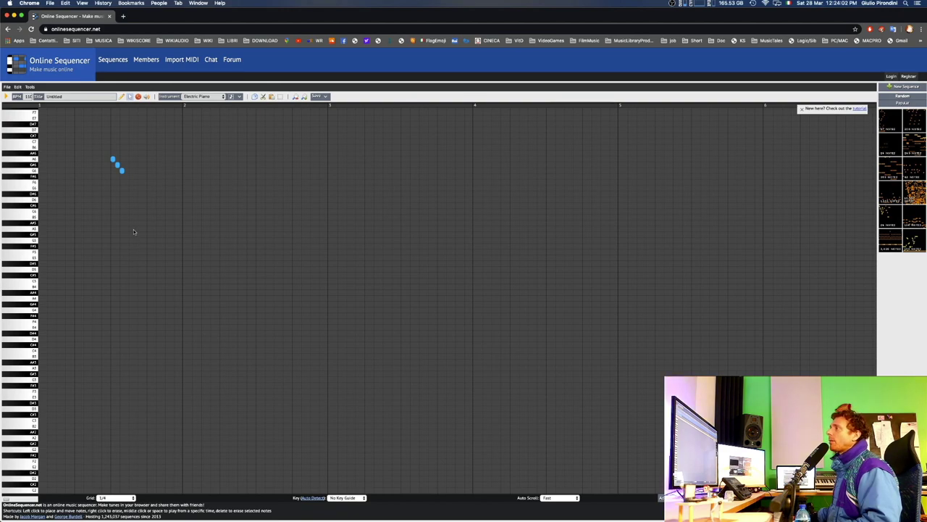
pyautogui.hscroll(1, 110, 194)
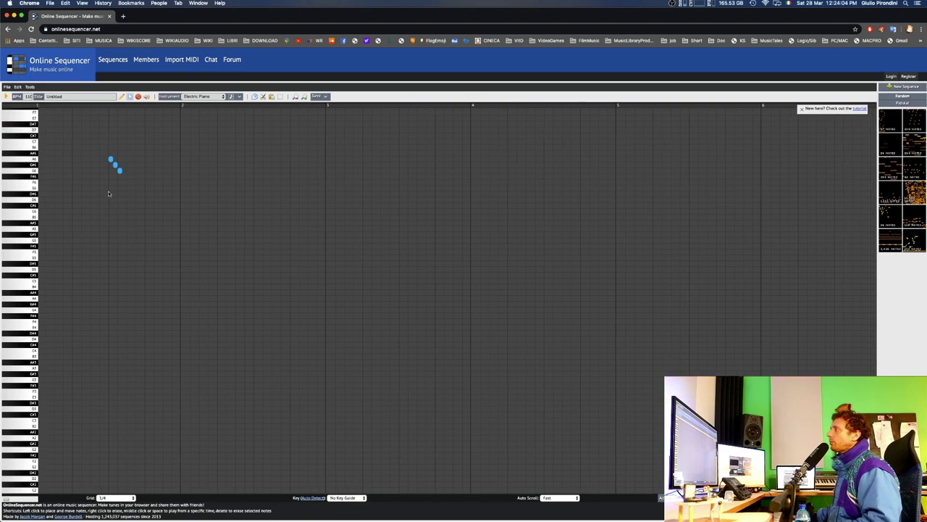
pyautogui.hscroll(5, 108, 193)
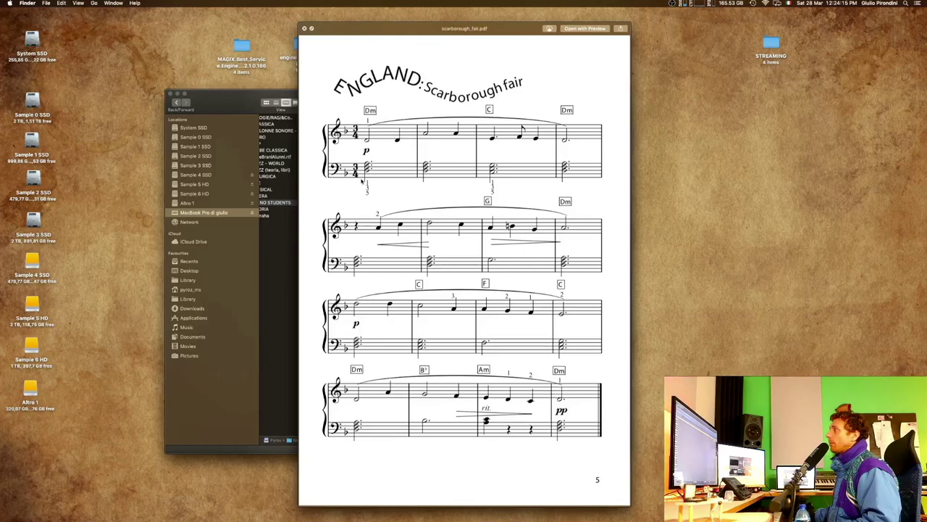
pyautogui.press('super+Tab')
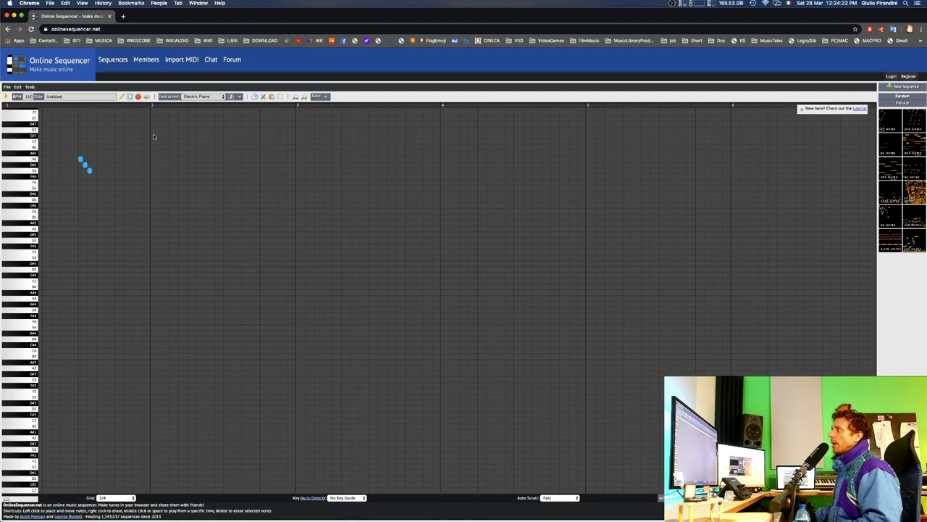
# Stack G#5, F5 and C5 notes as a chord in the first measure, below the three short notes.
pyautogui.click(82, 234)
pyautogui.click(82, 251)
pyautogui.click(82, 280)
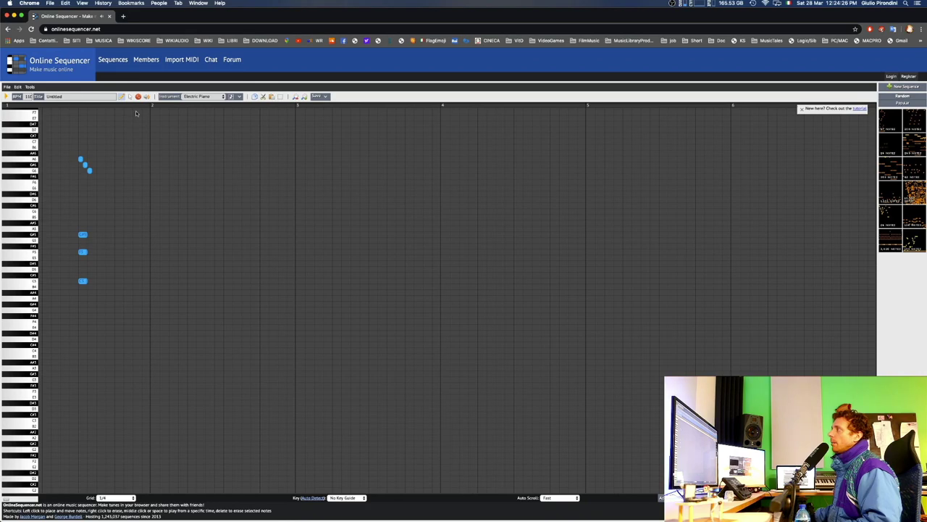
# Select the three chord notes and lengthen them together into the second measure.
pyautogui.click(130, 97)
pyautogui.moveTo(75, 214); pyautogui.dragTo(105, 315)
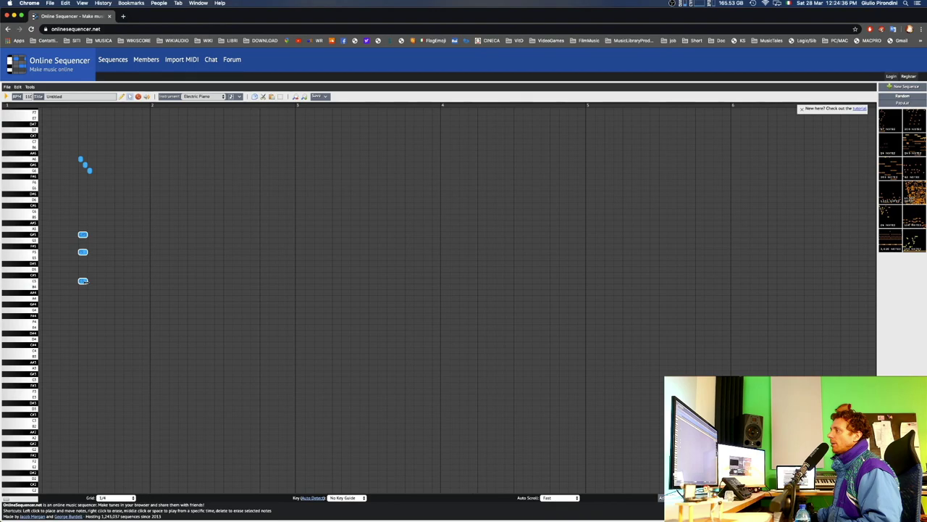
pyautogui.moveTo(85, 281); pyautogui.dragTo(184, 272)
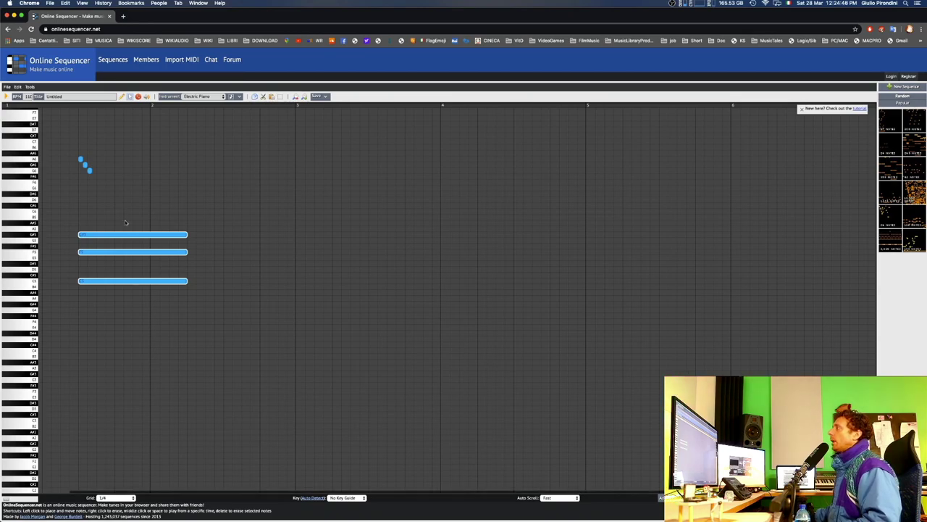
pyautogui.hotkey('ctrl', 'Right')
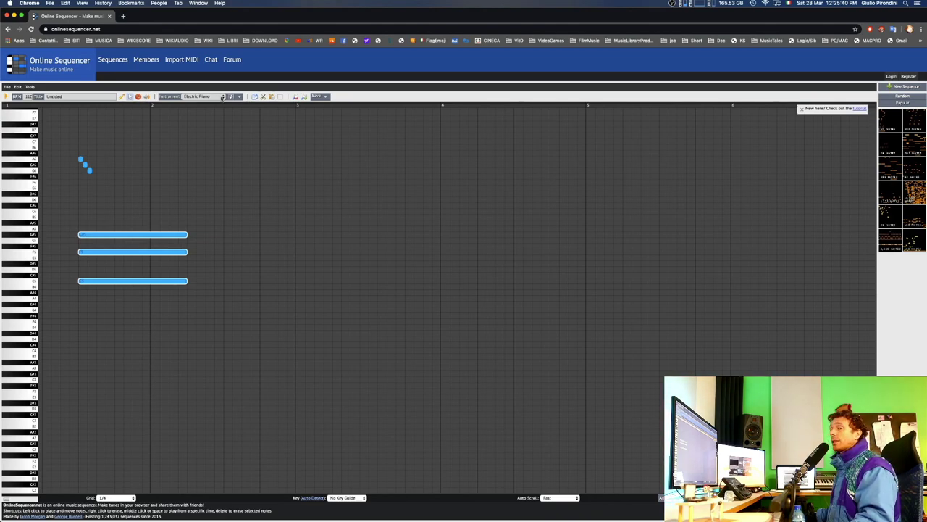
# Change the selected chord to the Bass instrument, then switch the current instrument to Violin.
pyautogui.click(222, 98)
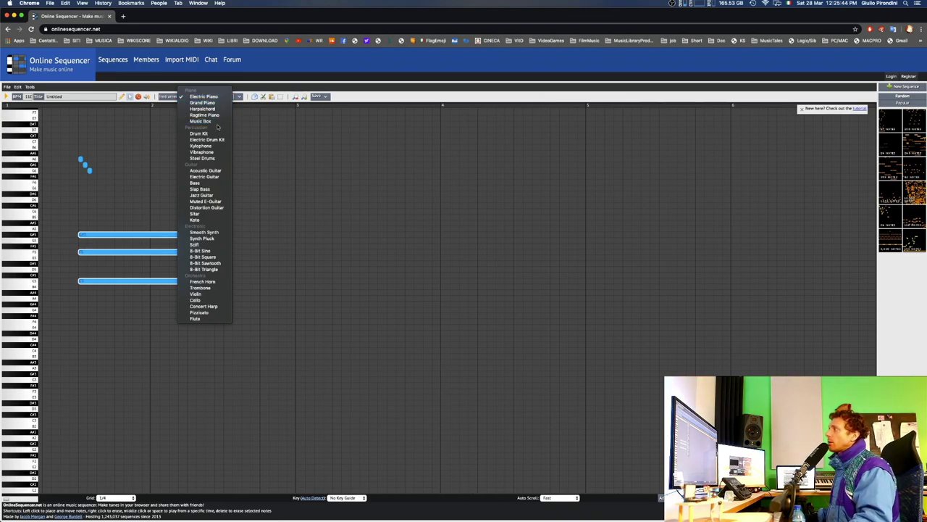
pyautogui.click(213, 185)
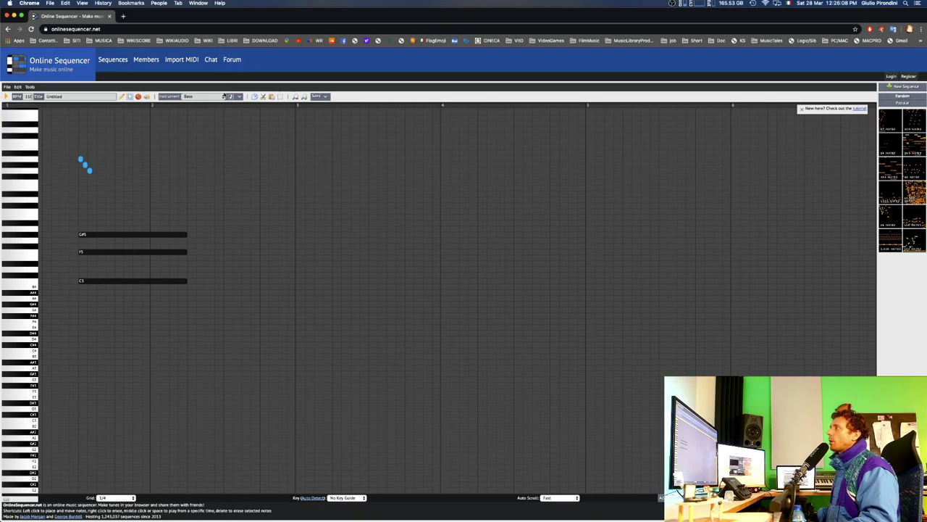
pyautogui.click(223, 97)
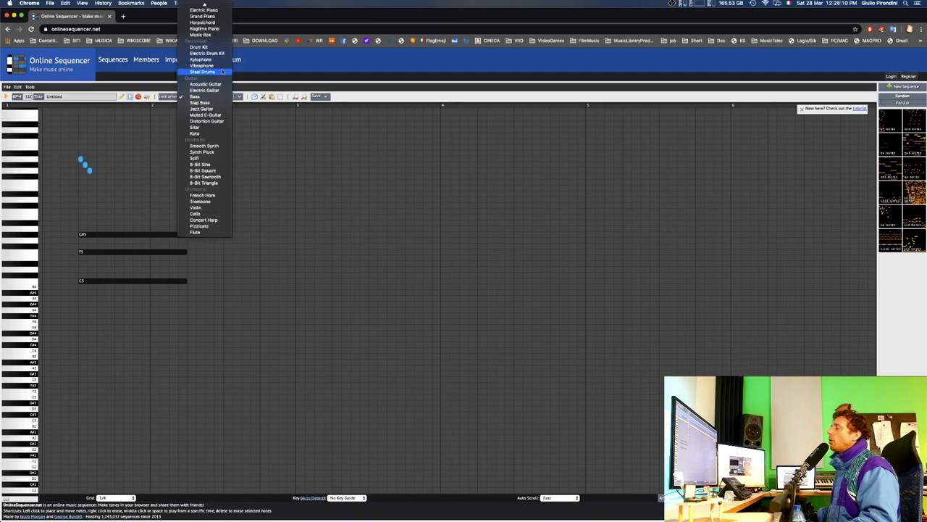
pyautogui.click(223, 209)
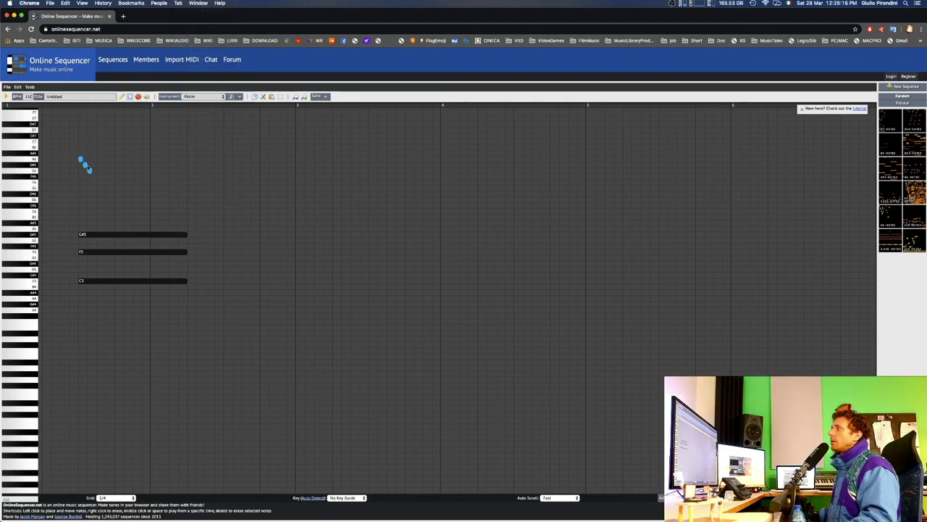
# Copy and paste the three short violin notes in the first measure and raise them so they descend from C7.
pyautogui.moveTo(74, 150); pyautogui.dragTo(102, 174)
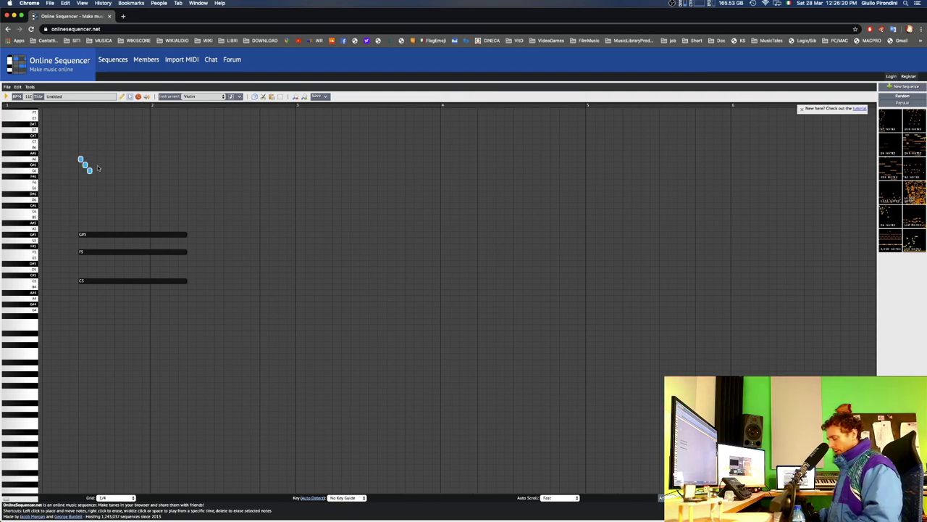
pyautogui.press('super+c')
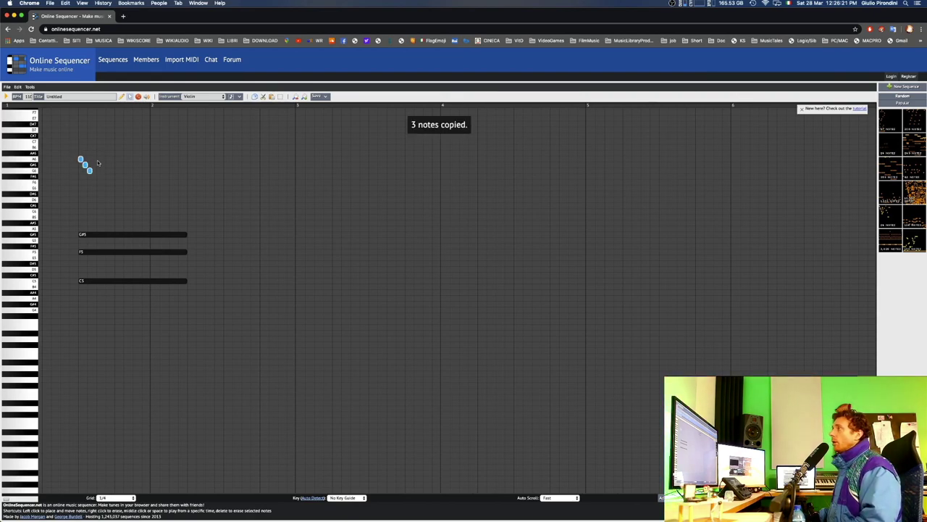
pyautogui.click(115, 105)
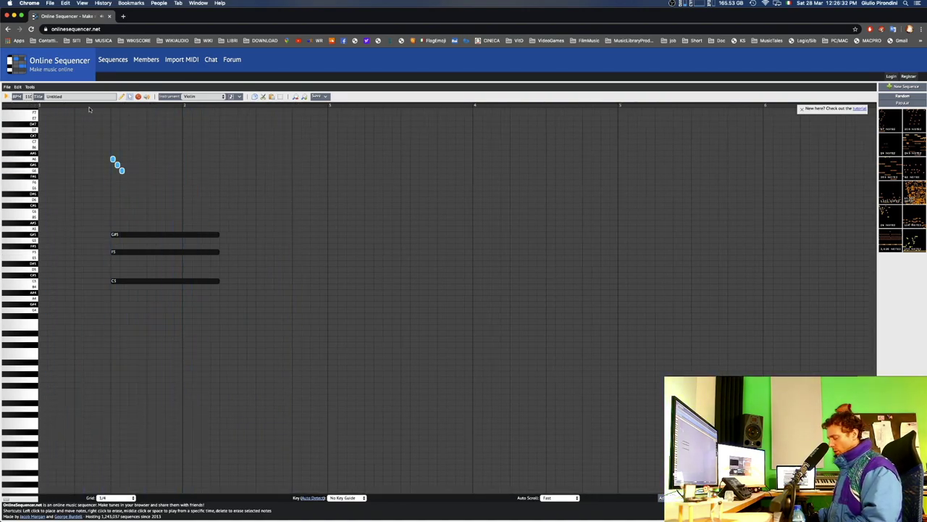
pyautogui.press('super+v')
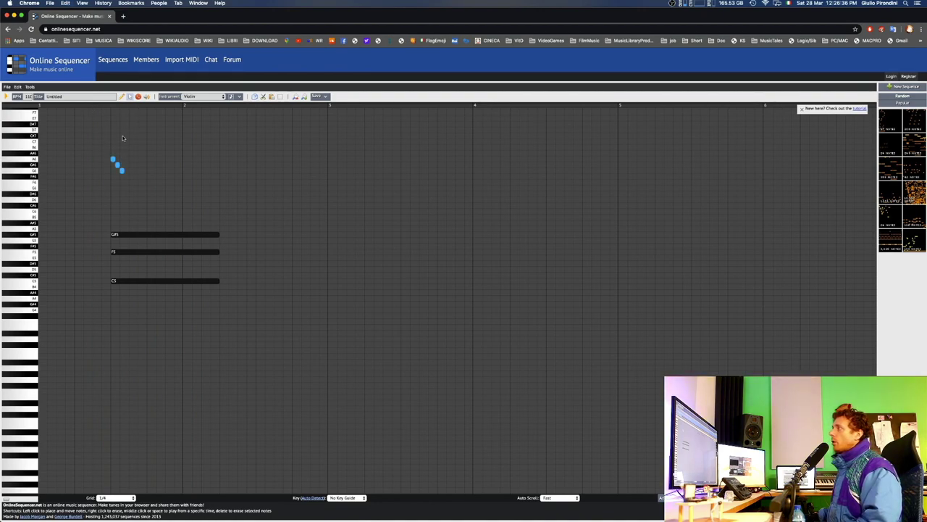
pyautogui.moveTo(113, 150); pyautogui.dragTo(153, 200)
pyautogui.click(112, 159)
pyautogui.moveTo(112, 159); pyautogui.dragTo(112, 141)
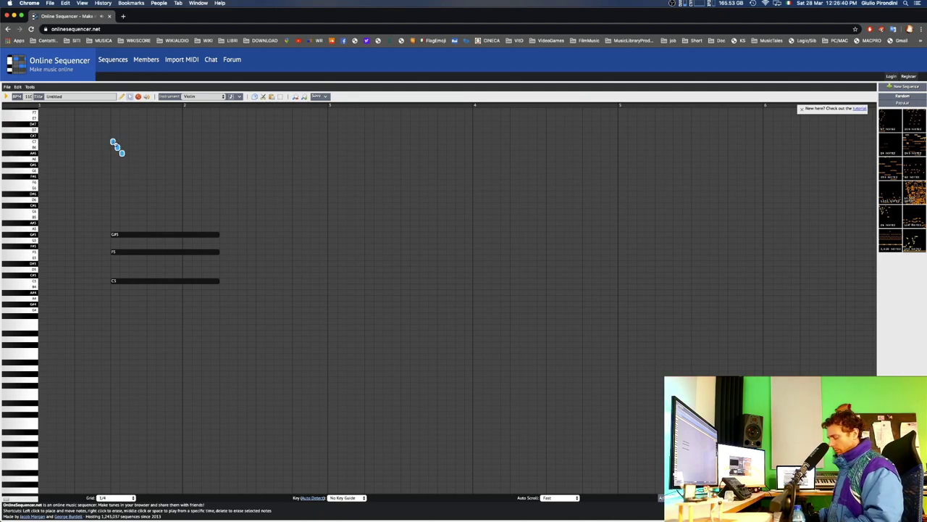
# Duplicate the three short violin notes and raise the copy directly above the originals so it starts on E7.
pyautogui.press('super+c')
pyautogui.press('super+v')
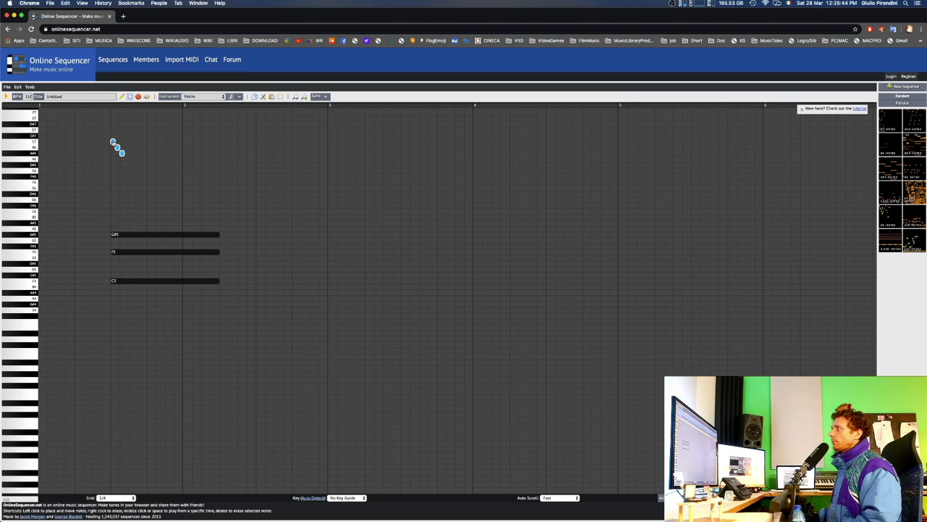
pyautogui.moveTo(117, 147)
pyautogui.mouseDown()
pyautogui.moveTo(127, 128)
pyautogui.moveTo(112, 142)
pyautogui.mouseUp()
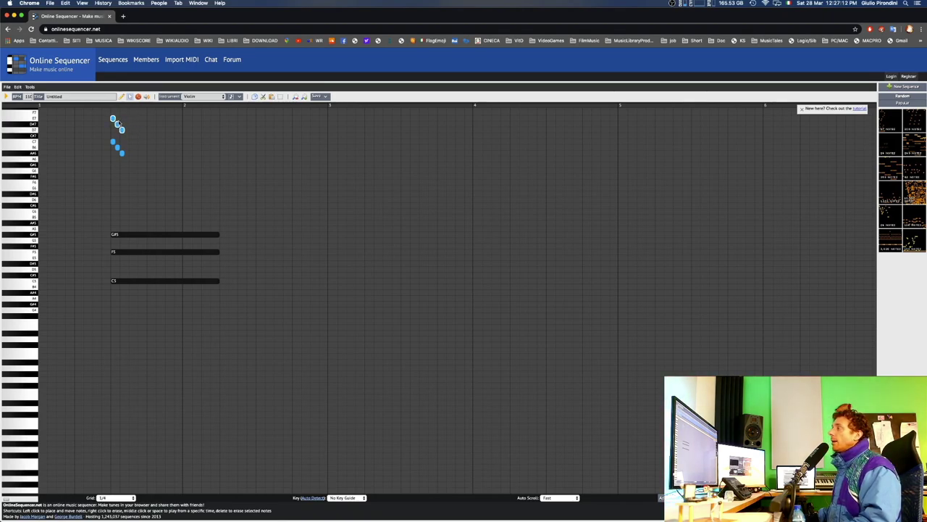
pyautogui.click(122, 129)
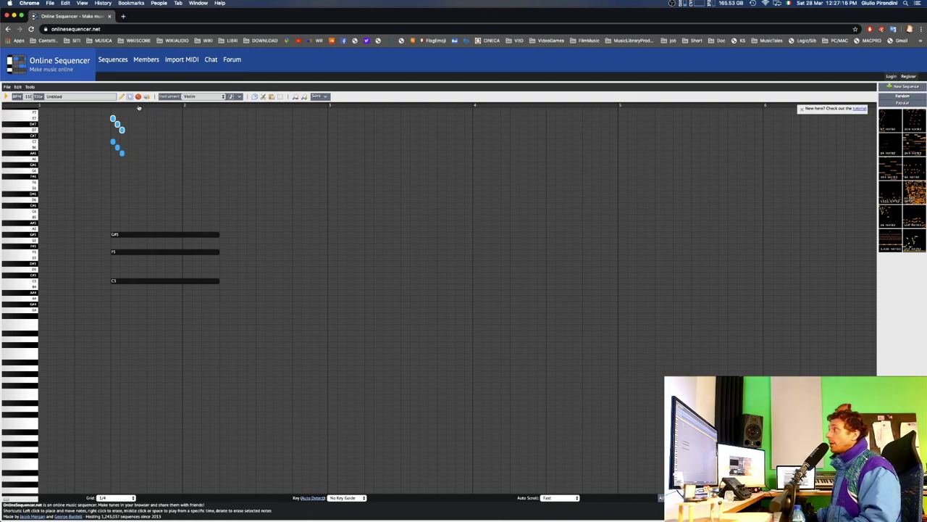
# Change the selected copied notes to the Koto instrument and play the sequence.
pyautogui.click(204, 97)
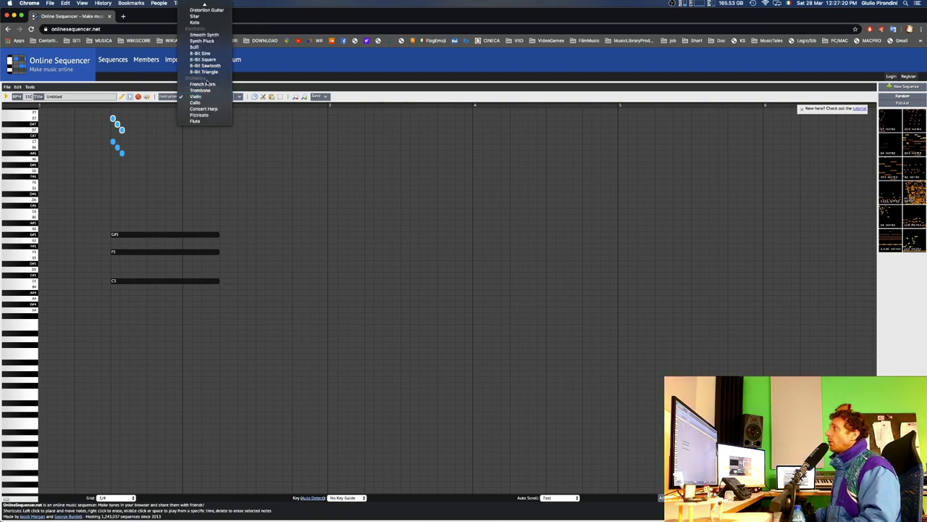
pyautogui.click(208, 23)
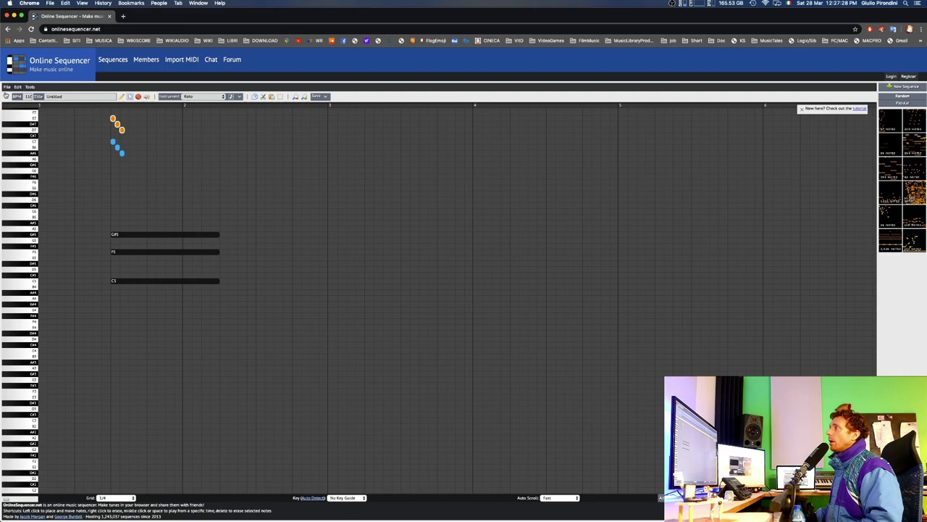
pyautogui.click(6, 98)
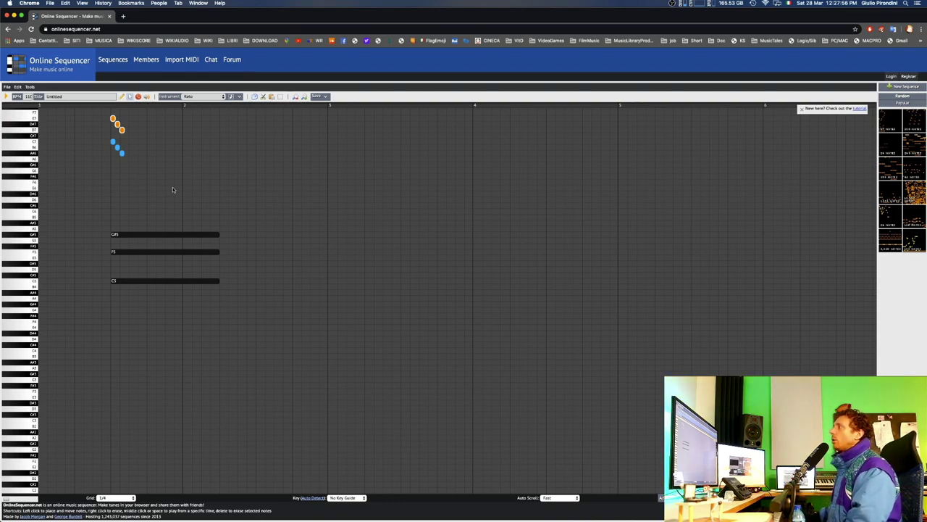
# Change the three selected top notes to the Drum Kit instrument.
pyautogui.click(224, 97)
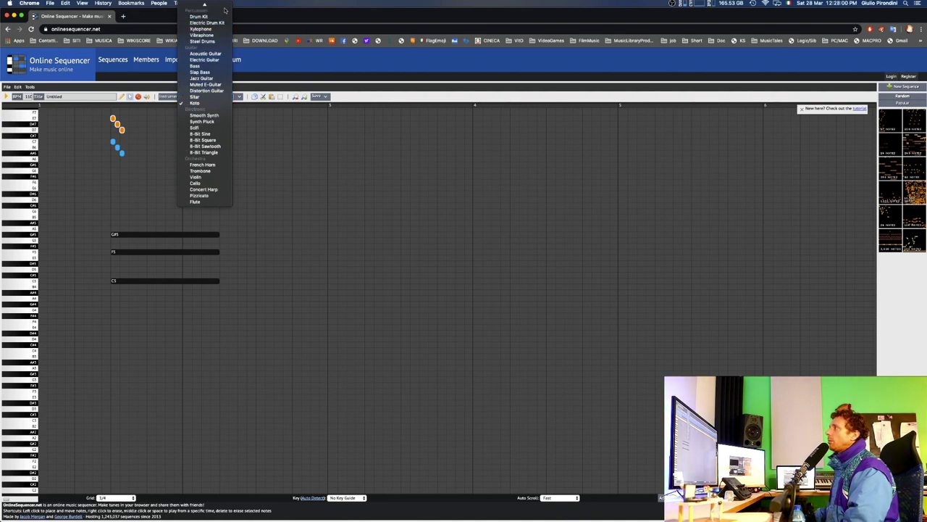
pyautogui.moveTo(226, 8)
pyautogui.click(219, 37)
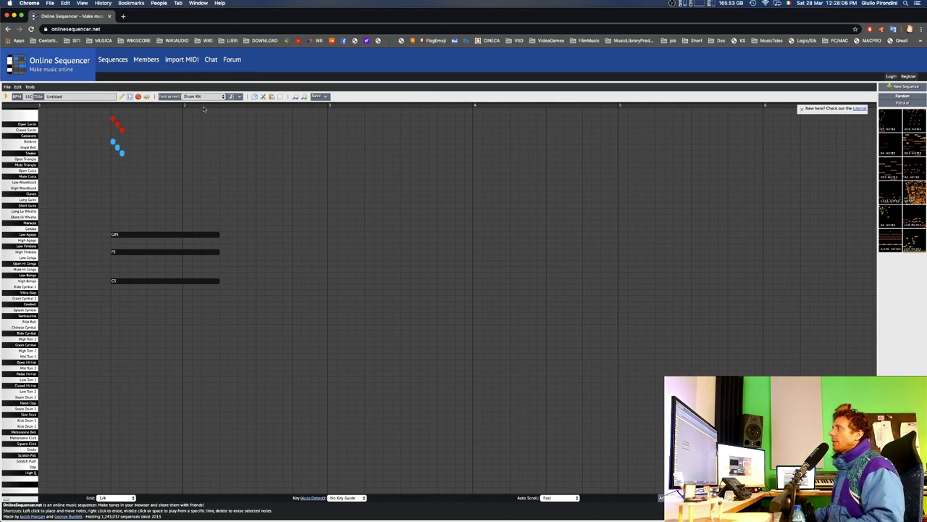
# Switch the current instrument to Electric Piano and back to Drum Kit to compare the key labels.
pyautogui.click(224, 96)
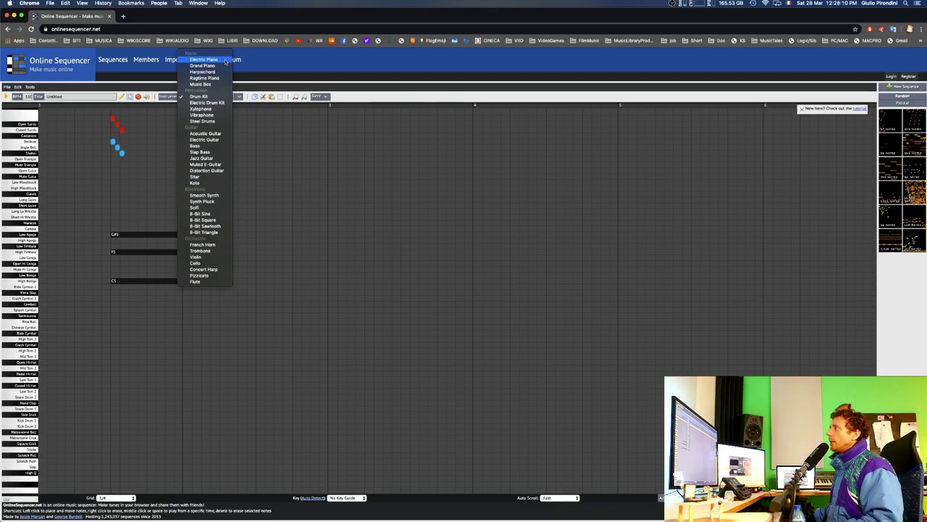
pyautogui.click(225, 63)
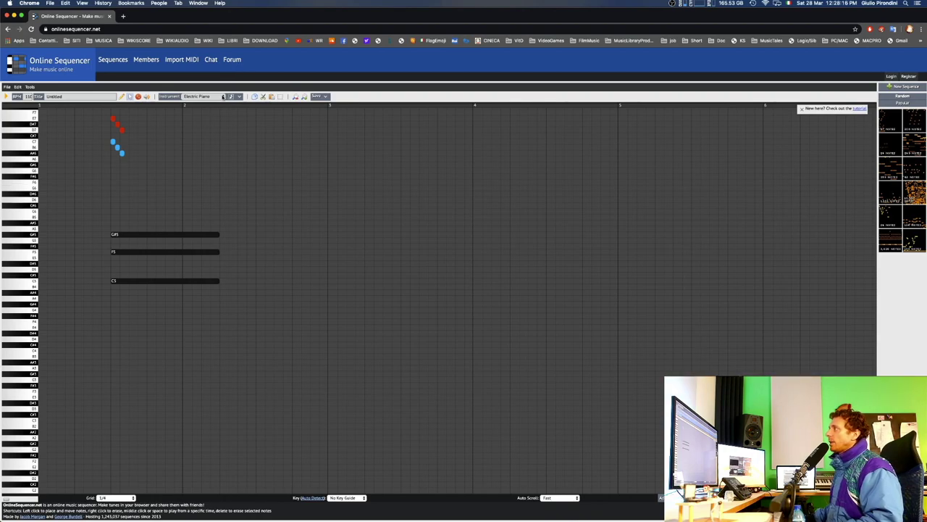
pyautogui.click(222, 97)
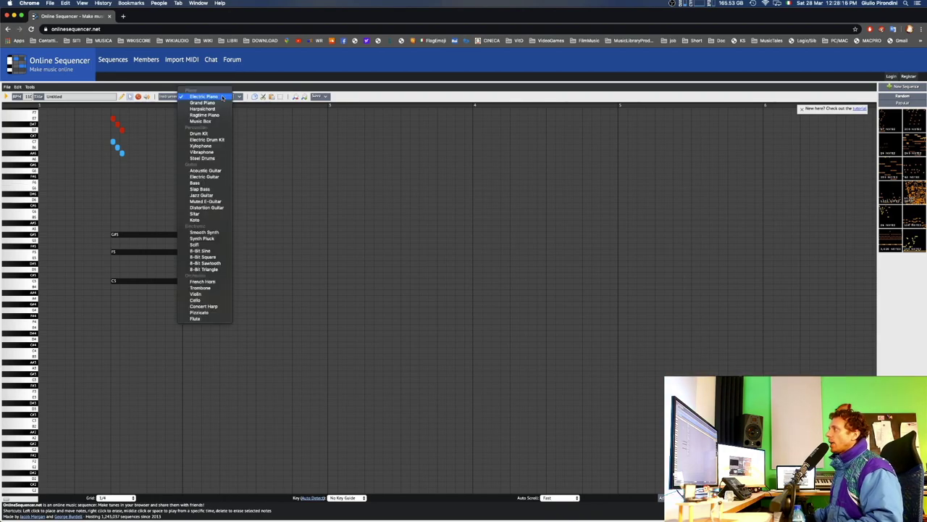
pyautogui.click(209, 134)
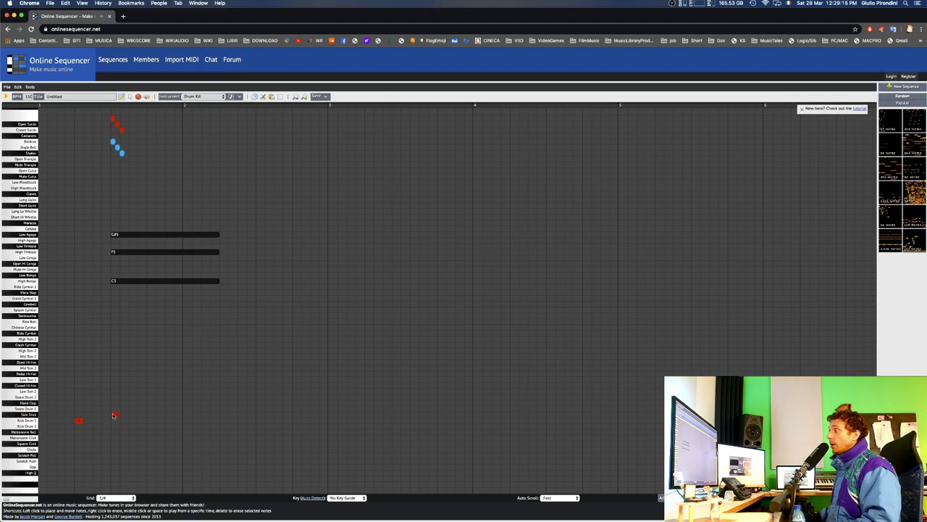
# Move the Side Stick hit to Snare Drum 1 and extend the pattern through measure 2 with Kick Drum 1 and Snare Drum 1 hits.
pyautogui.moveTo(115, 417); pyautogui.dragTo(114, 408)
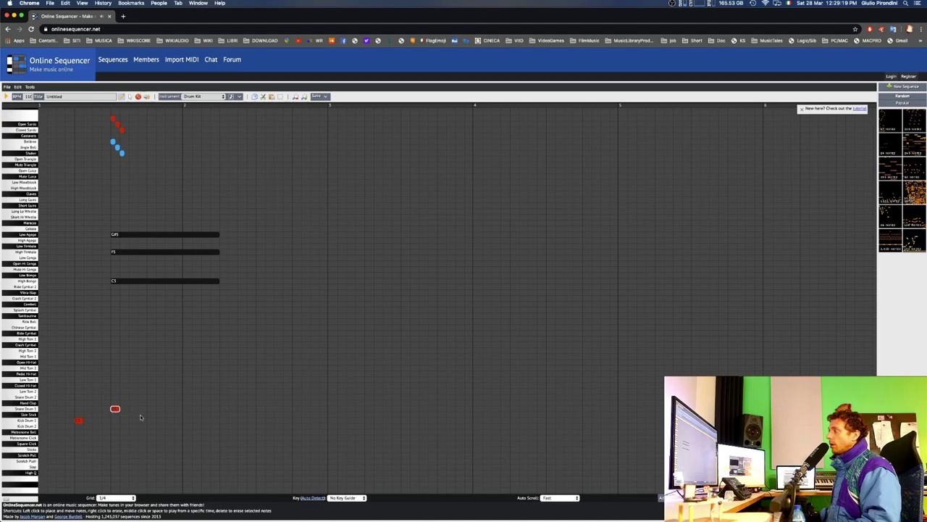
pyautogui.click(151, 420)
pyautogui.click(187, 409)
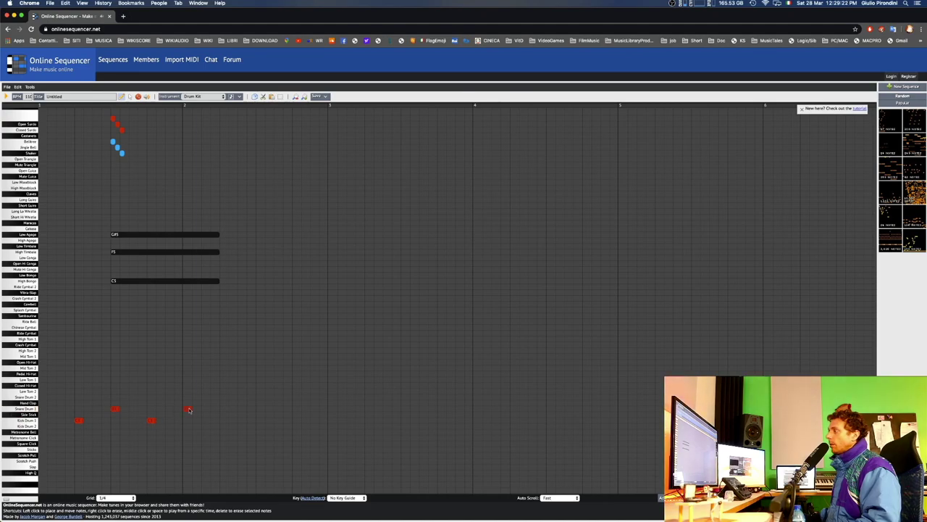
pyautogui.click(224, 420)
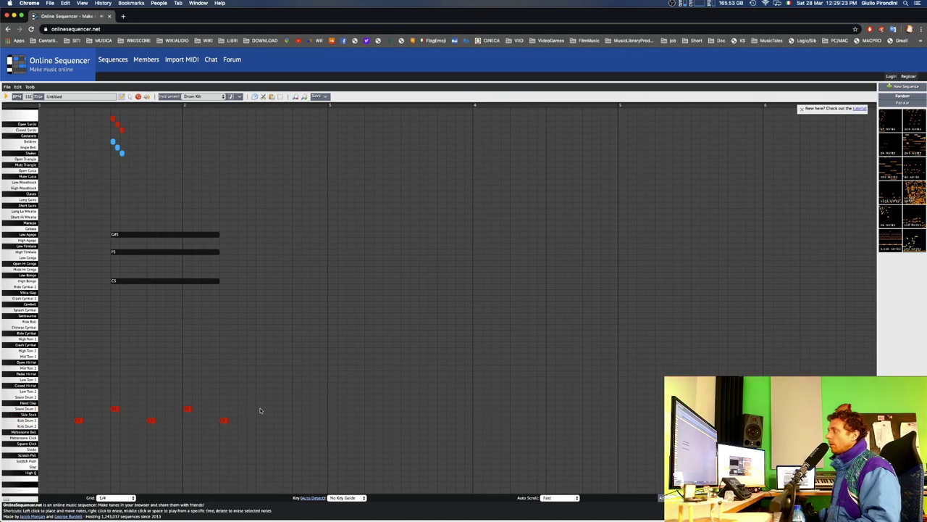
pyautogui.click(242, 420)
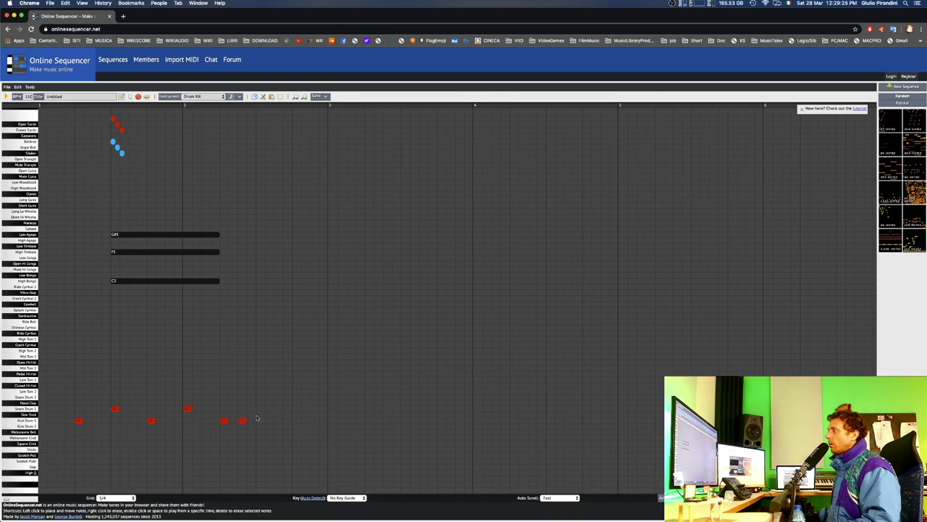
pyautogui.click(260, 408)
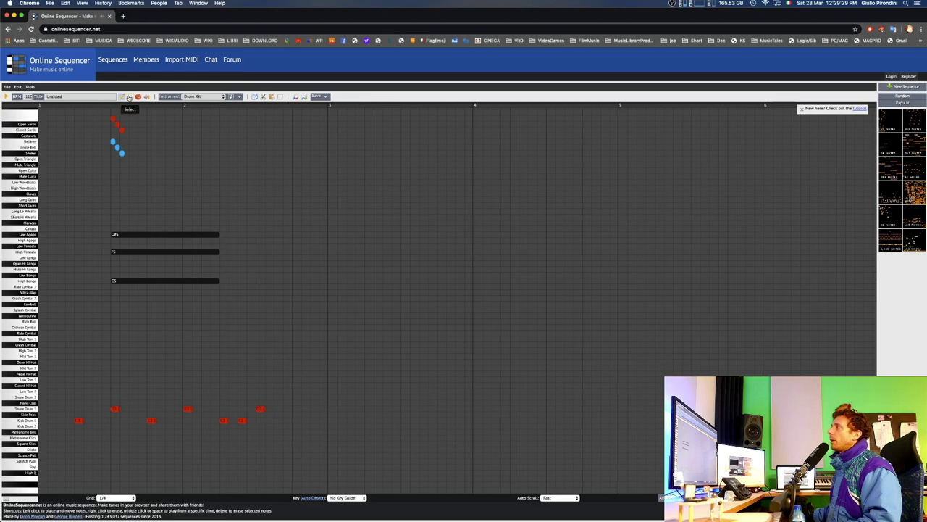
# Select all the kick and snare hits, then play the sequence briefly and stop it.
pyautogui.moveTo(68, 384); pyautogui.dragTo(302, 458)
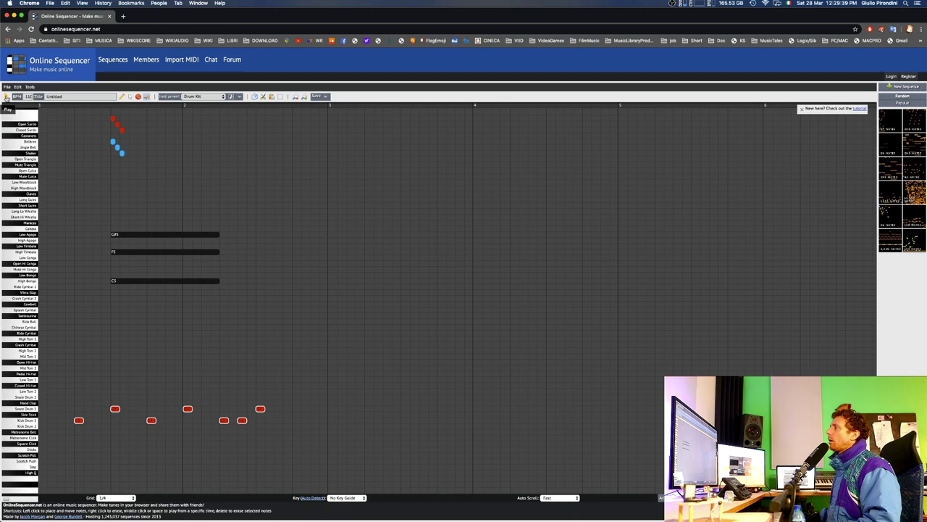
pyautogui.click(7, 97)
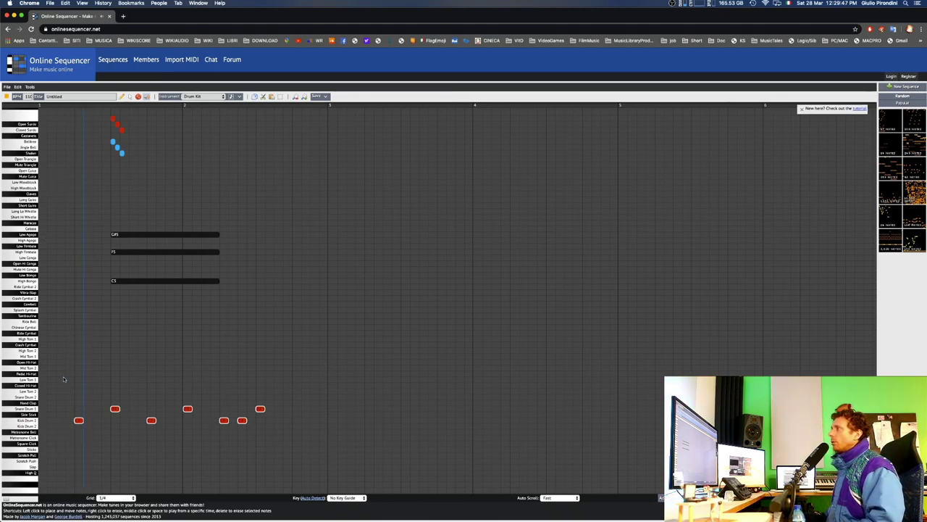
pyautogui.press('space')
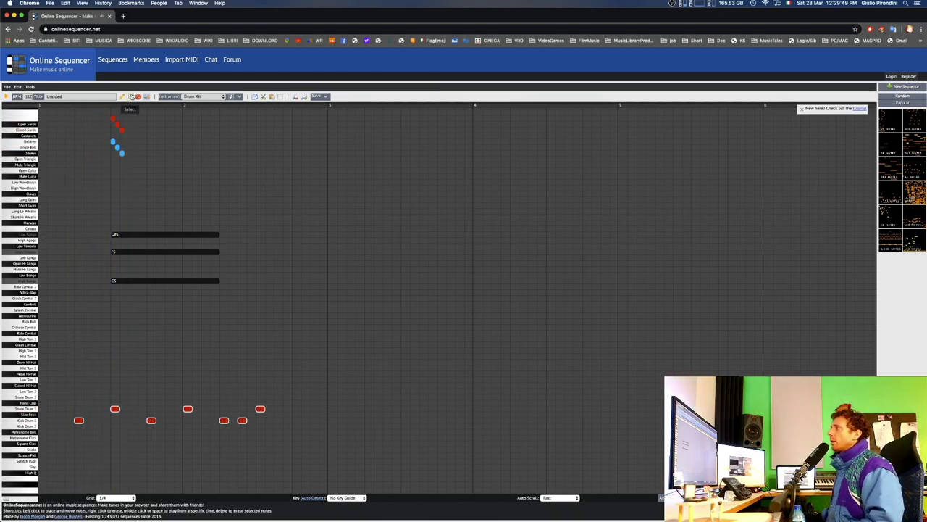
# Duplicate the kick and snare pattern, place the copy directly after the original so it ends in measure 4, and play the sequence.
pyautogui.click(131, 97)
pyautogui.moveTo(69, 348); pyautogui.dragTo(316, 439)
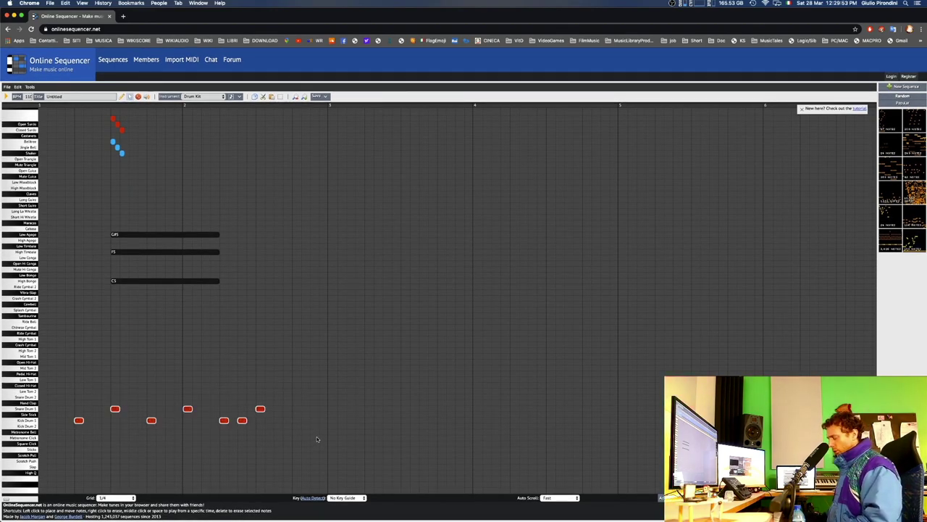
pyautogui.hotkey('ctrl', 'c')
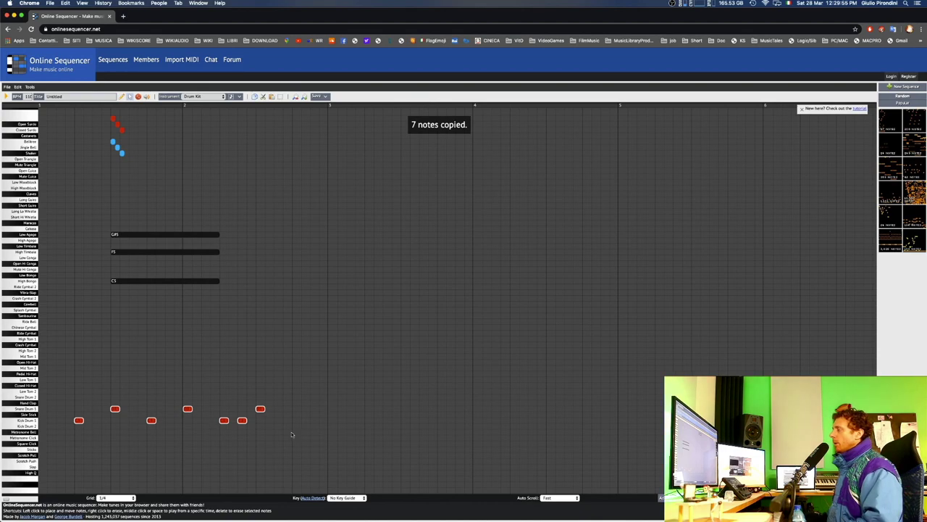
pyautogui.hotkey('ctrl', 'v')
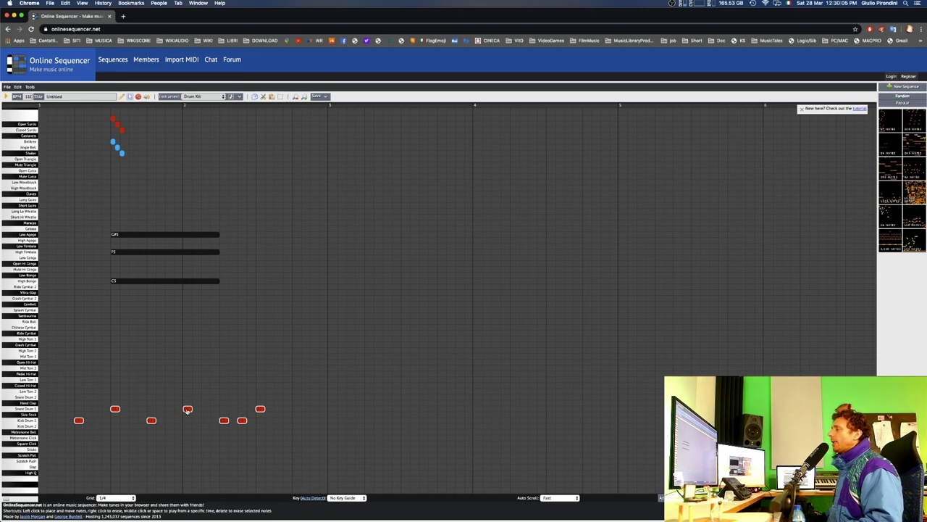
pyautogui.moveTo(187, 411); pyautogui.dragTo(406, 409)
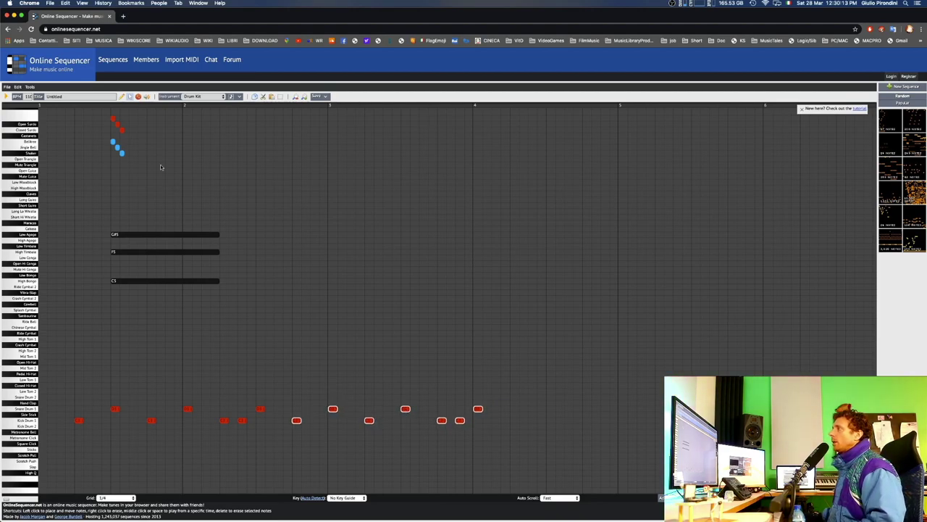
pyautogui.click(5, 98)
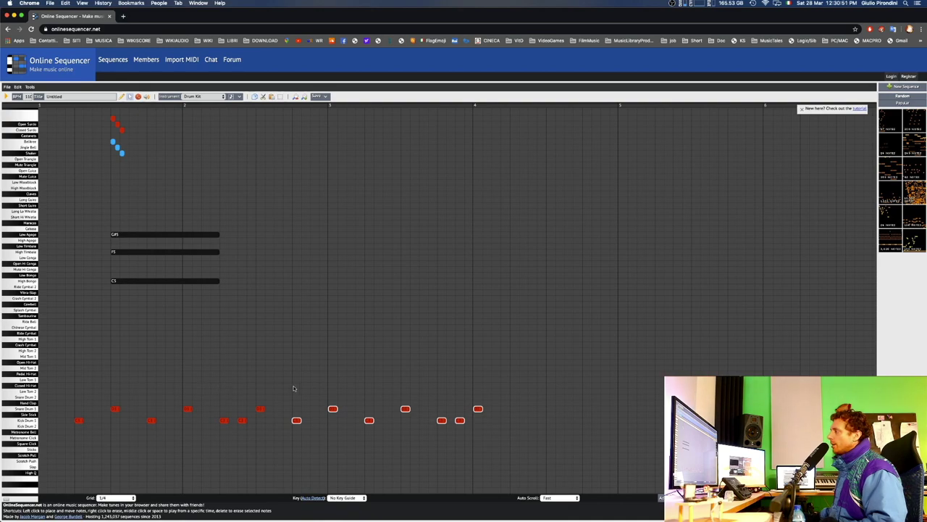
# Place four consecutive Closed Hi-Hat hits from the start of measure 3 and put a copy of them directly after.
pyautogui.click(333, 390)
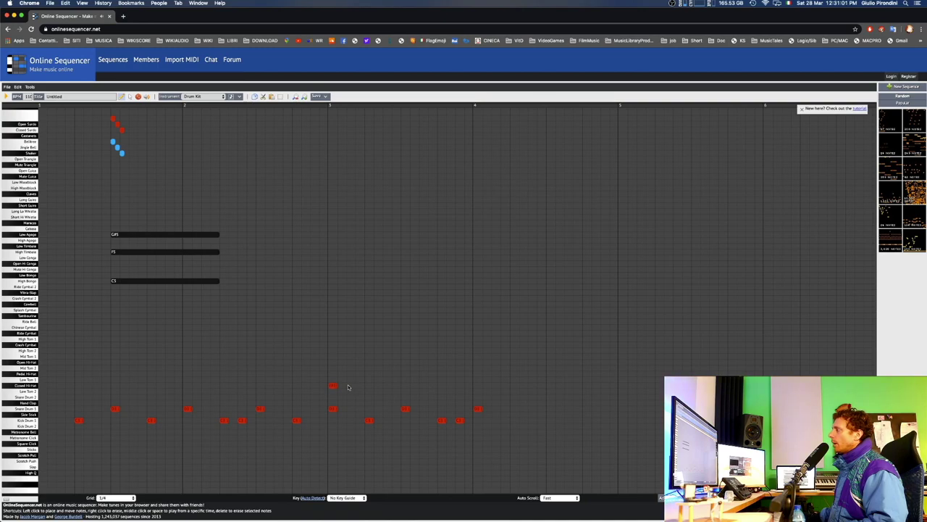
pyautogui.moveTo(345, 387); pyautogui.dragTo(359, 387)
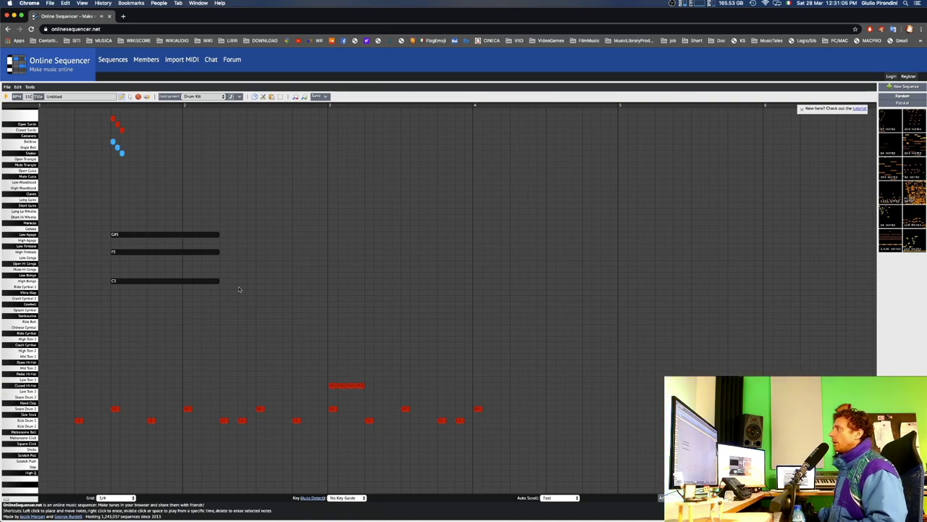
pyautogui.click(128, 96)
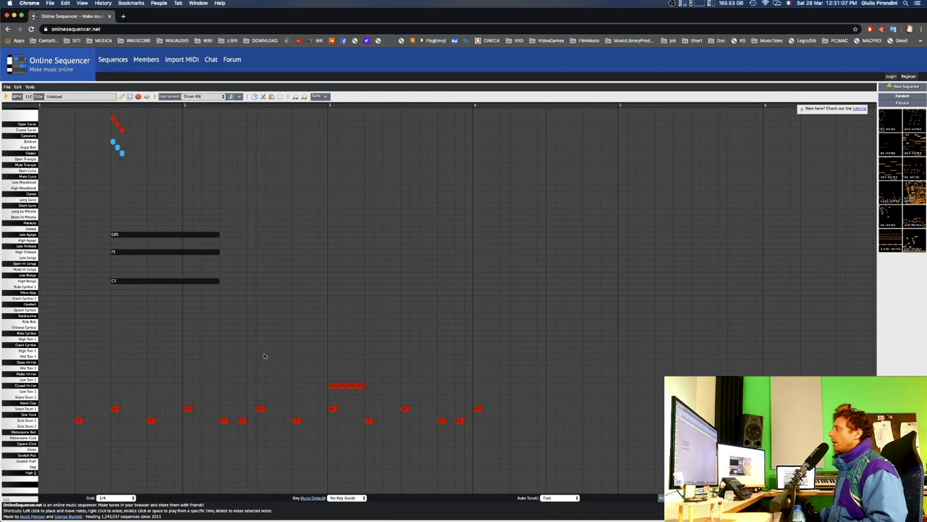
pyautogui.moveTo(307, 364); pyautogui.dragTo(376, 389)
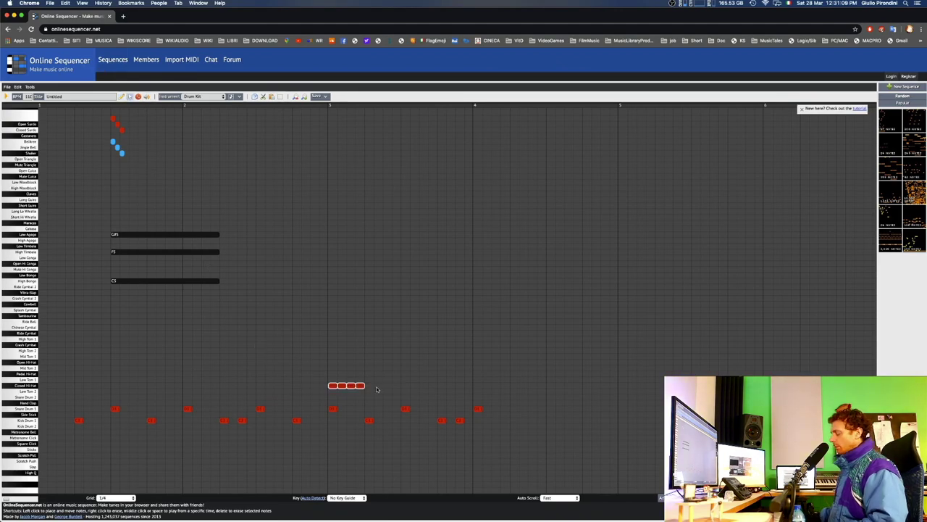
pyautogui.press('super+c')
pyautogui.press('super+v')
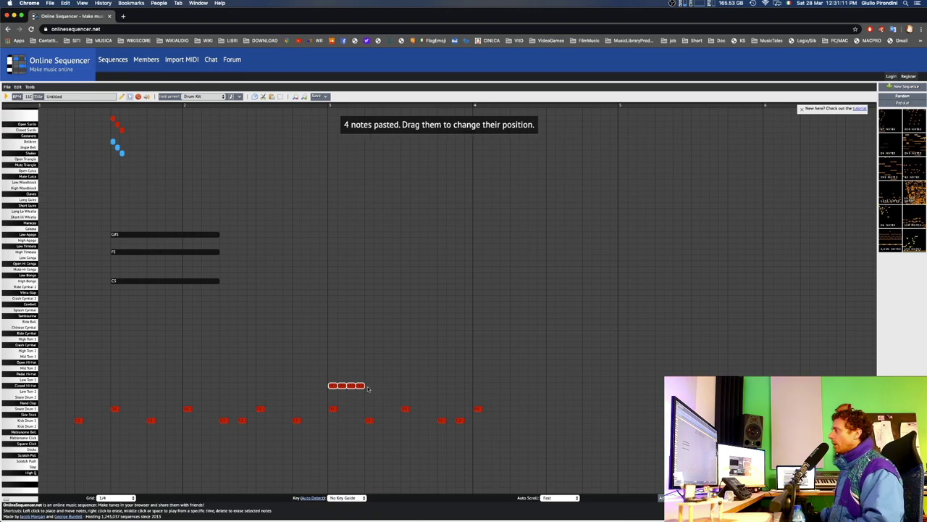
pyautogui.moveTo(361, 387); pyautogui.dragTo(396, 387)
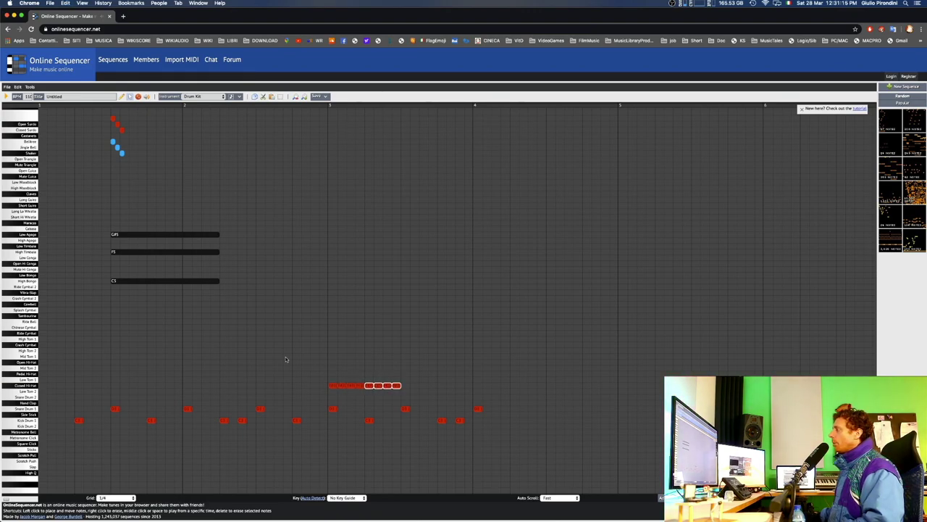
# Duplicate the eight Closed Hi-Hat hits so the row fills measure 3, then play the sequence and stop it.
pyautogui.moveTo(289, 358); pyautogui.dragTo(420, 396)
pyautogui.press('super+c')
pyautogui.press('super+v')
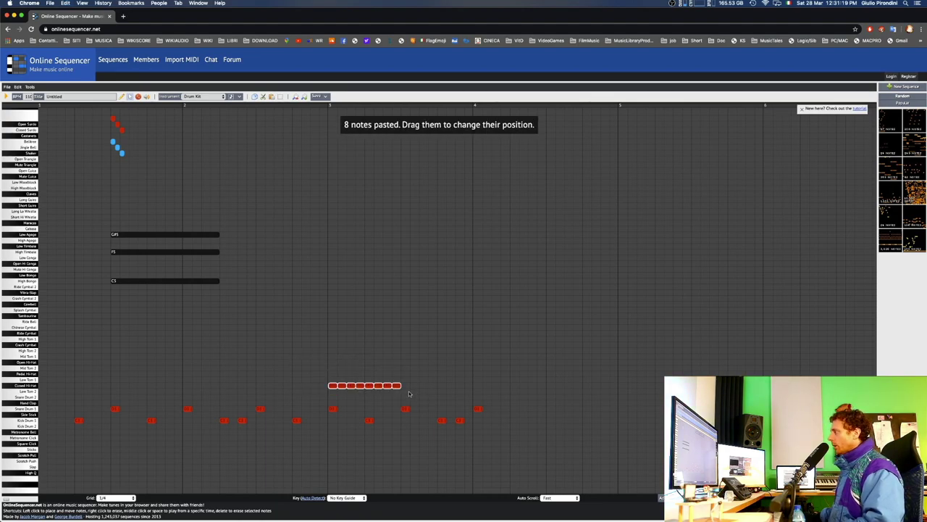
pyautogui.moveTo(398, 386); pyautogui.dragTo(469, 386)
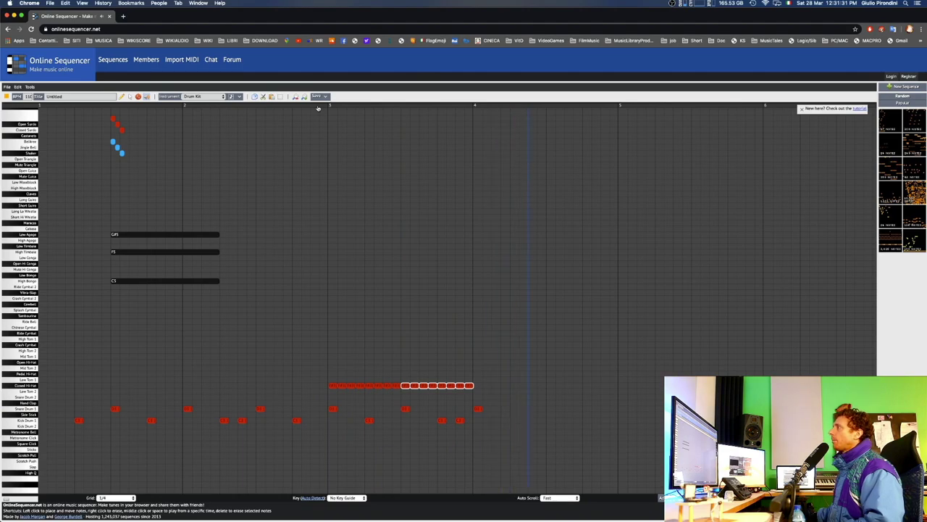
pyautogui.click(146, 98)
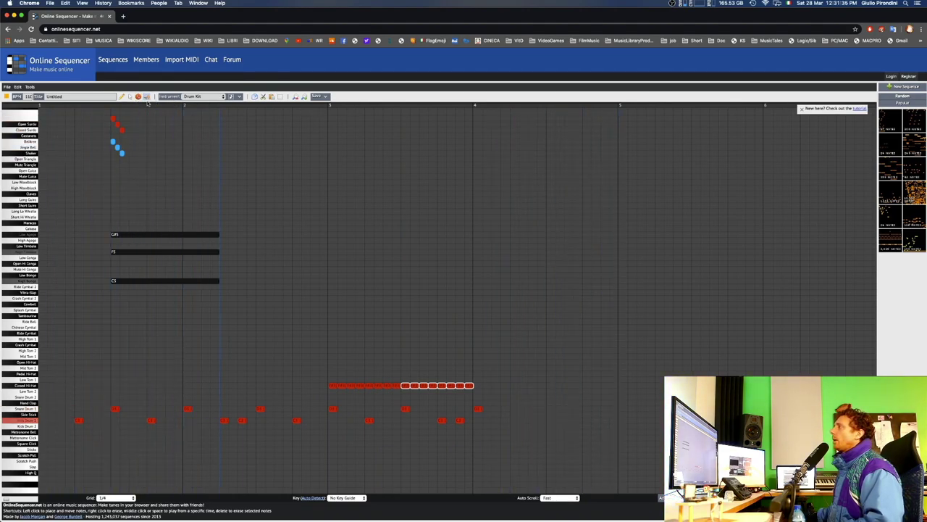
pyautogui.click(7, 98)
# Review the Scarborough Fair score in Finder's preview, return to Online Sequencer, and play the sequence briefly.
pyautogui.hotkey('ctrl', 'Right')
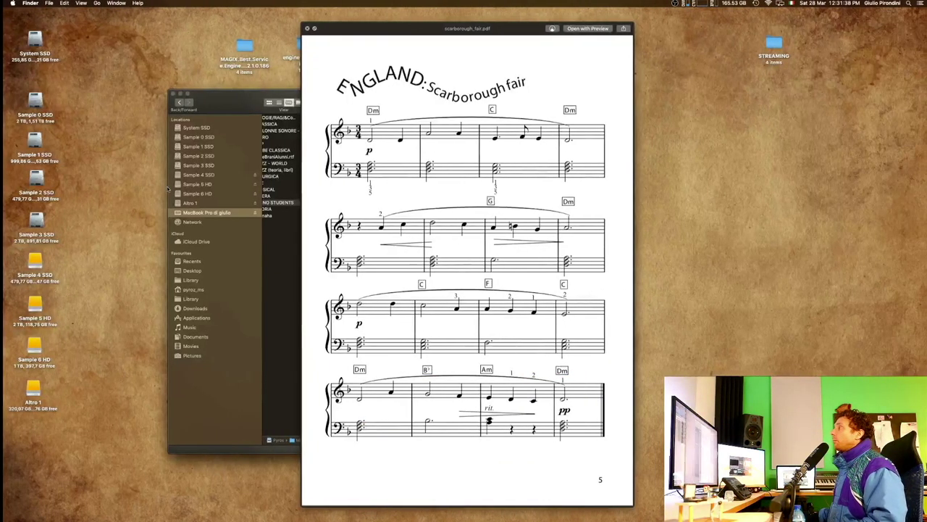
pyautogui.hotkey('ctrl', 'Left')
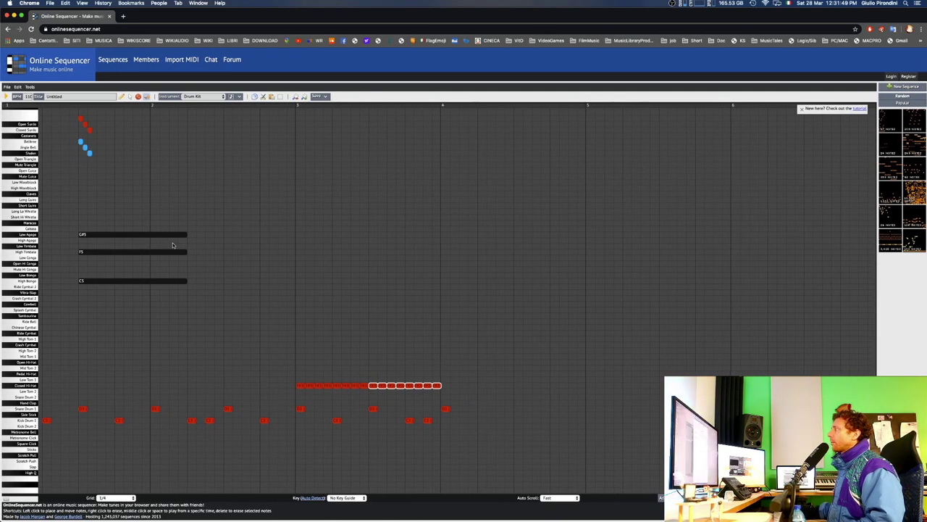
pyautogui.hotkey('ctrl', 'Left')
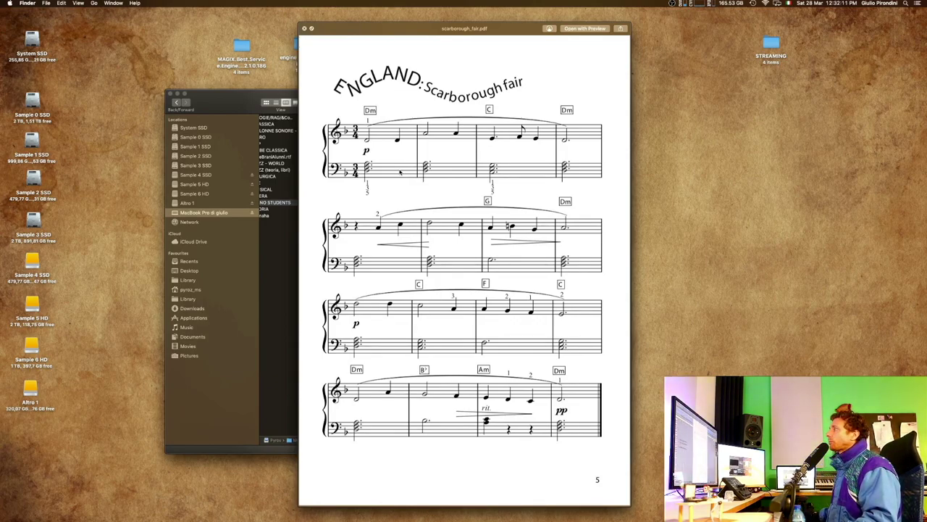
pyautogui.press('super+Tab')
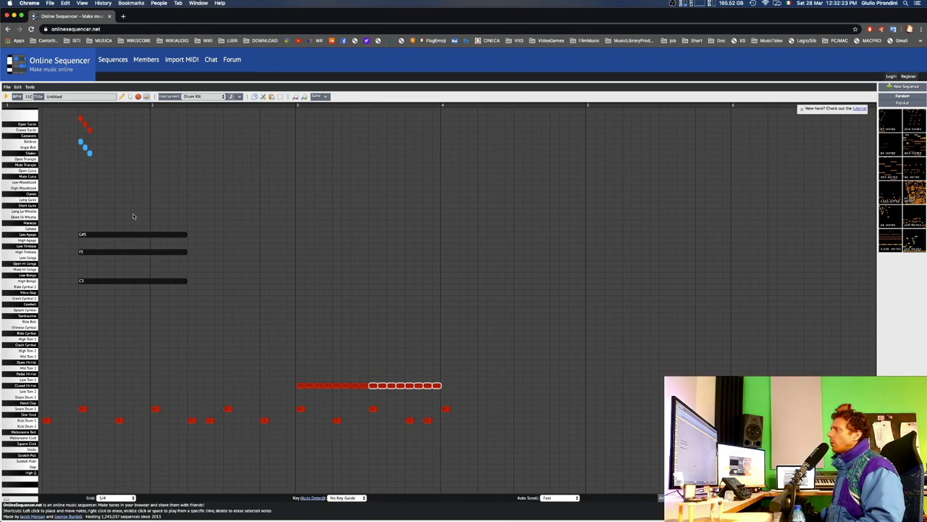
pyautogui.press('space')
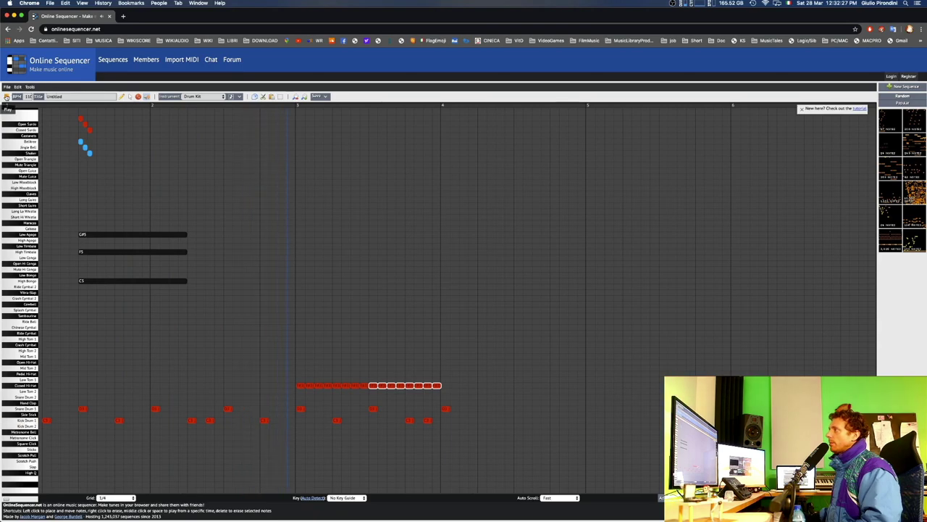
pyautogui.click(7, 96)
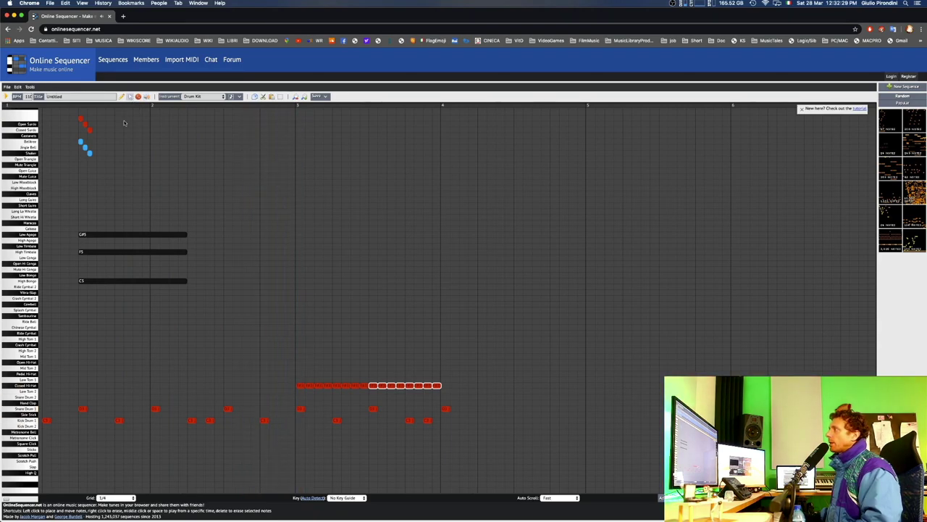
# Select the three long chord notes G#5, F5 and C5 and assign them to Harpsichord.
pyautogui.click(128, 186)
pyautogui.moveTo(146, 225); pyautogui.dragTo(173, 297)
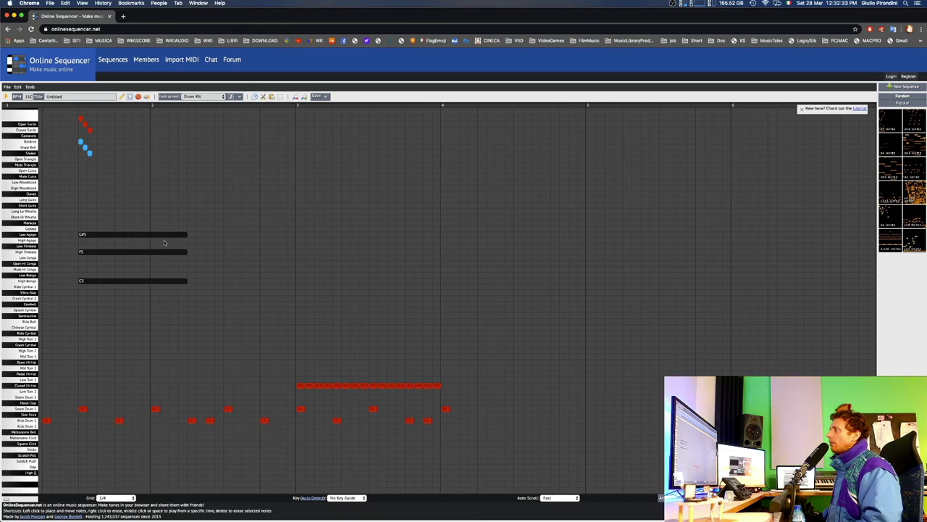
pyautogui.click(164, 235)
pyautogui.keyDown('shift'); pyautogui.click(164, 251); pyautogui.keyUp('shift')
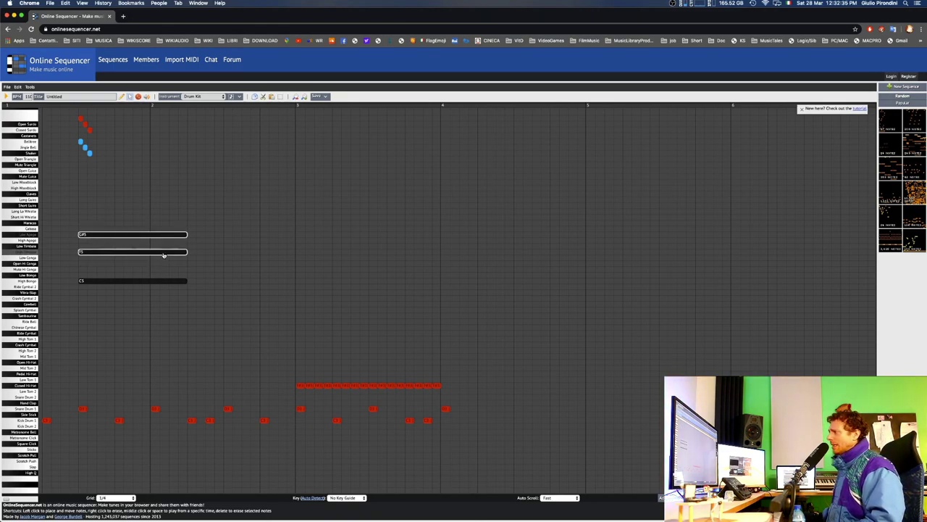
pyautogui.keyDown('shift'); pyautogui.click(174, 283); pyautogui.keyUp('shift')
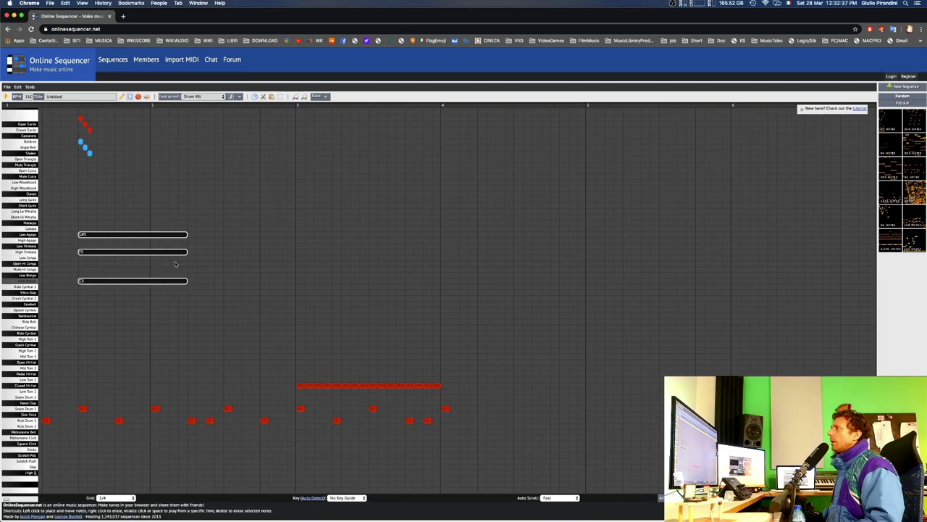
pyautogui.click(225, 97)
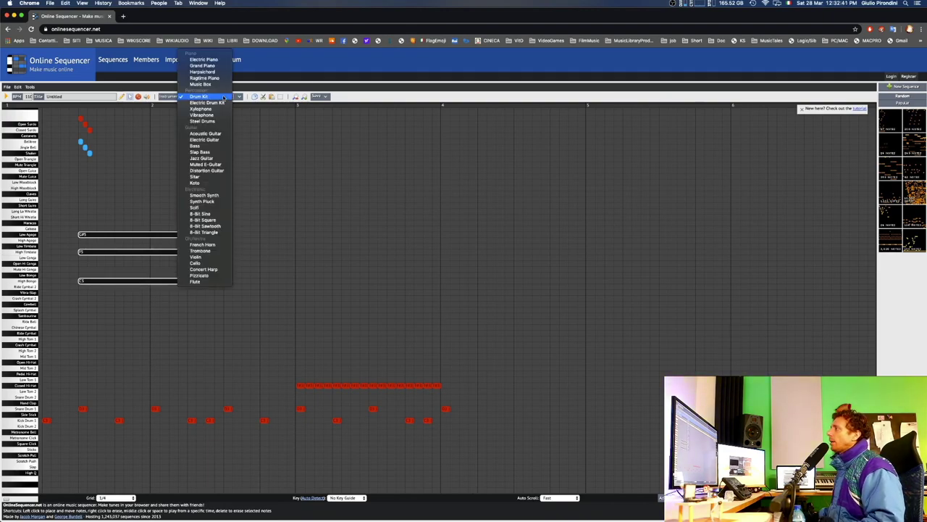
pyautogui.click(224, 97)
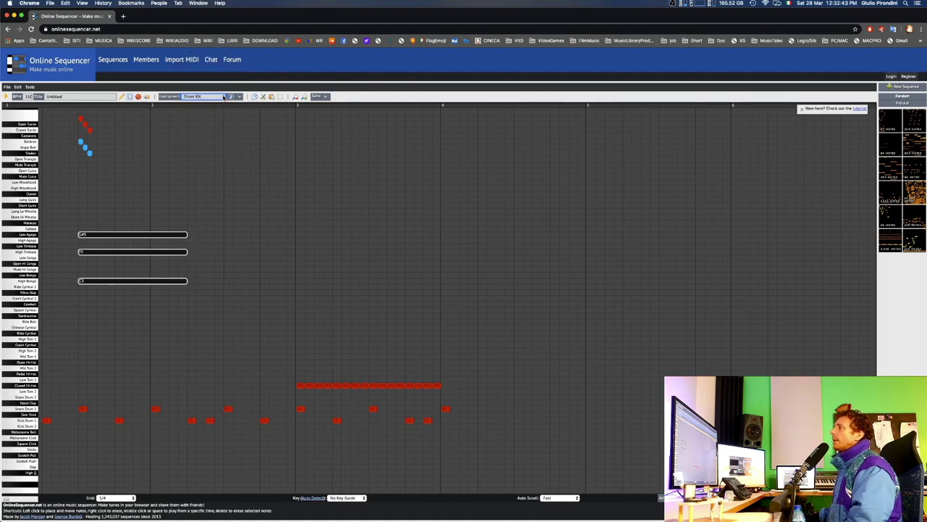
pyautogui.click(224, 96)
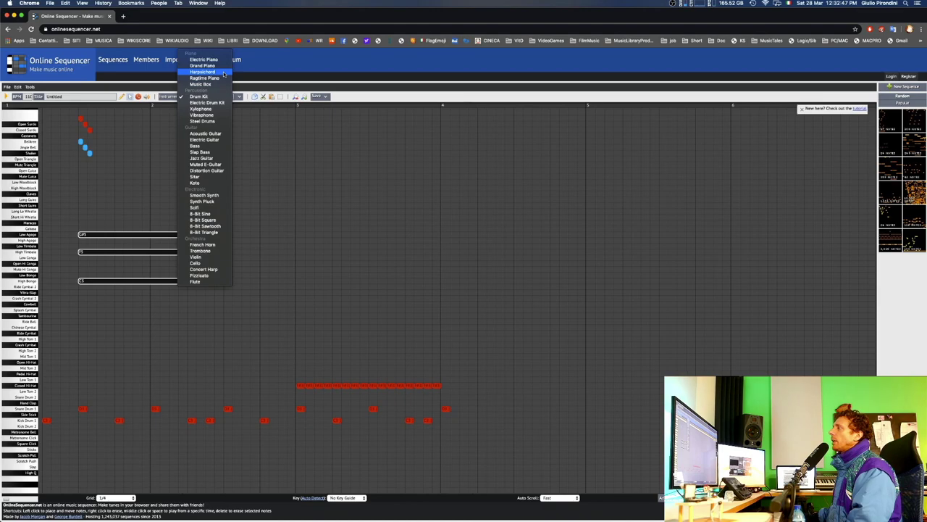
pyautogui.click(224, 74)
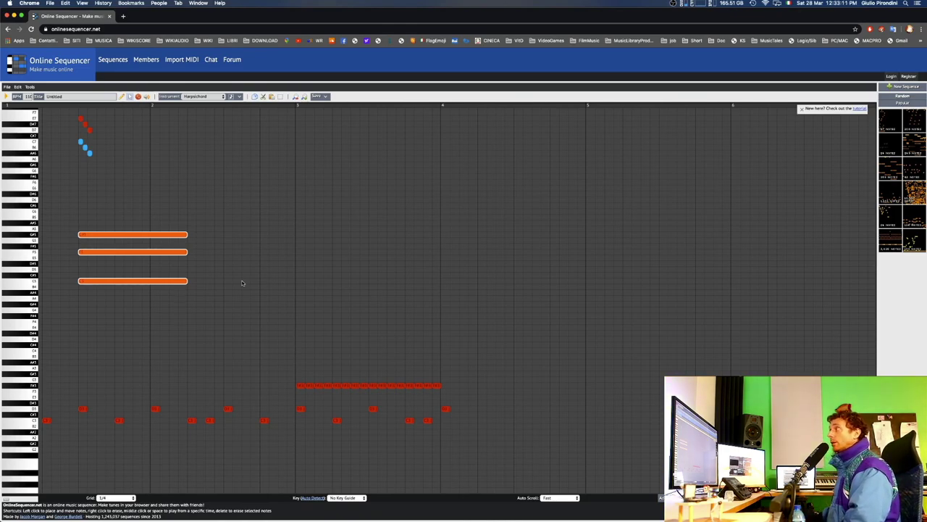
# Select the drum hits from the start of measure 2 onward, including the hi-hat row, and assign them to Xylophone.
pyautogui.scroll(1, 243, 282)
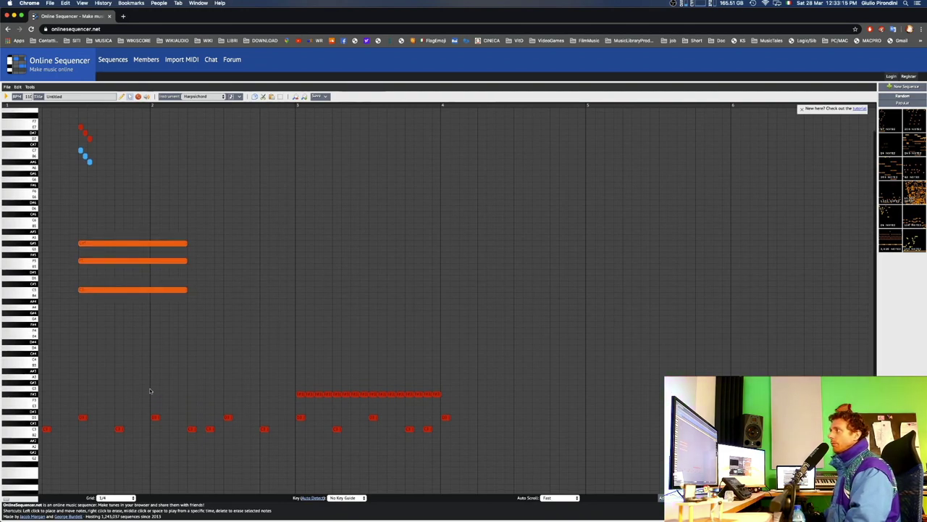
pyautogui.scroll(1, 154, 399)
pyautogui.moveTo(154, 401); pyautogui.dragTo(515, 461)
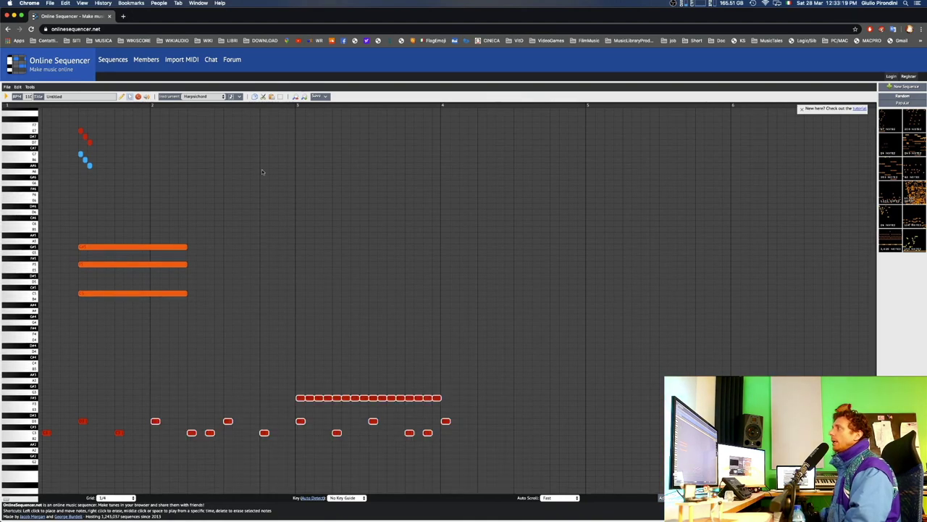
pyautogui.click(207, 97)
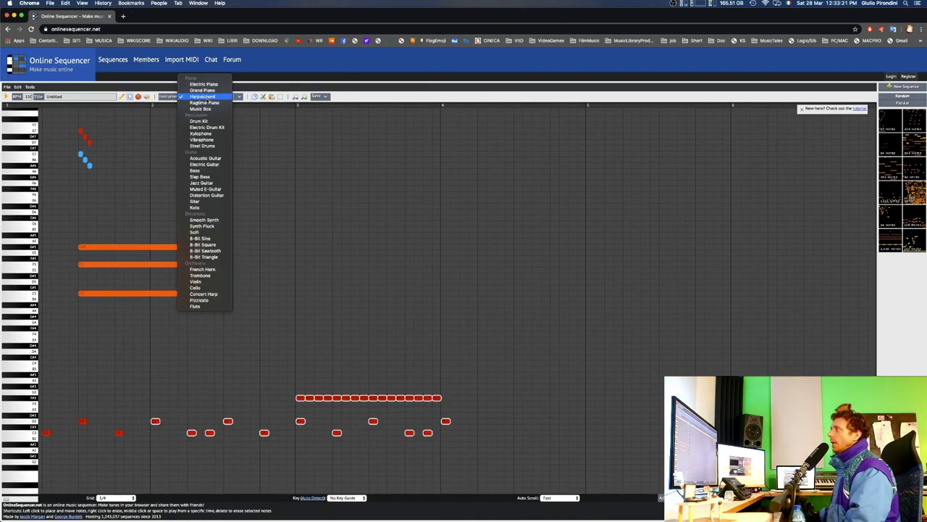
pyautogui.click(214, 134)
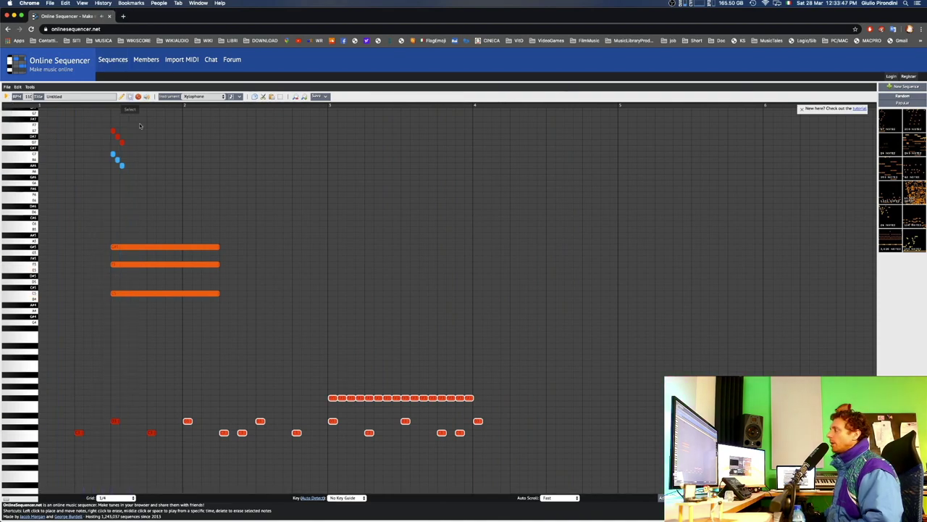
# Move the selected xylophone notes one measure later and up so the former hi-hat row sits on D7, then play from measure 3.
pyautogui.moveTo(334, 398); pyautogui.dragTo(480, 144)
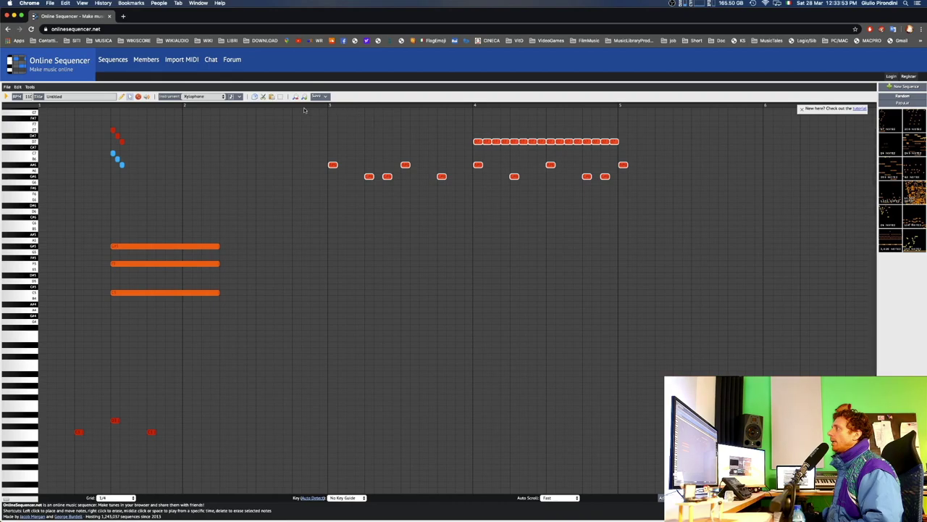
pyautogui.click(325, 108)
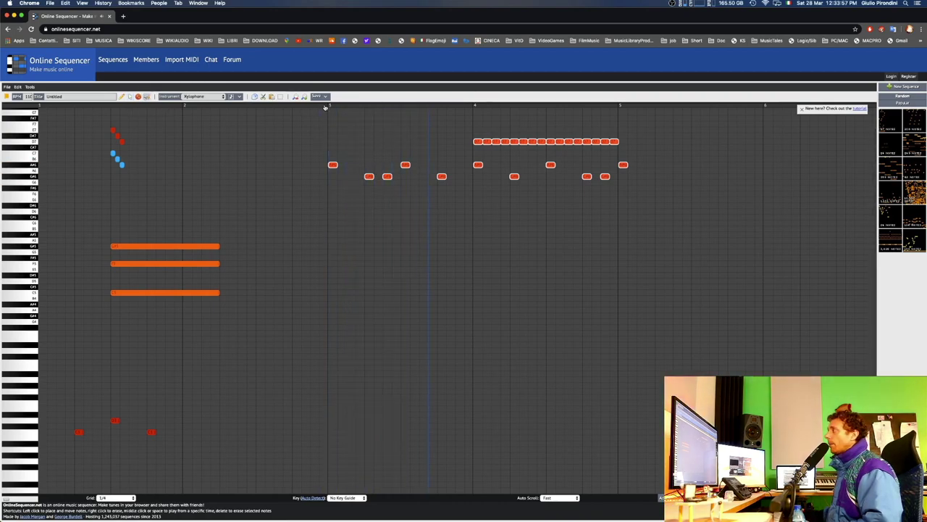